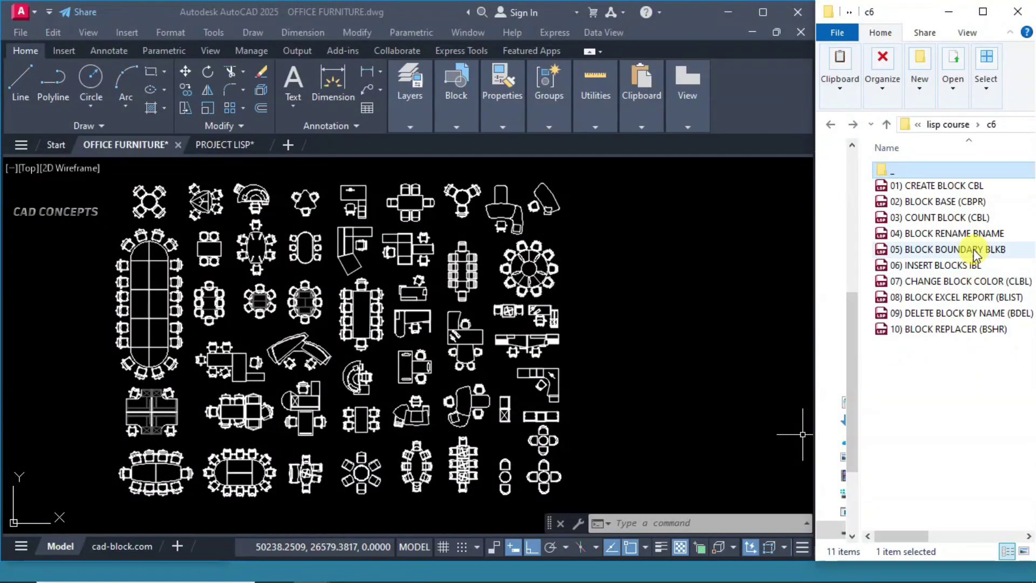
Look through the AutoLISP files in the c6 folder, from BLOCK BASE (CBPR) to BLOCK REPLACER (BSHR).
left_click(969, 199)
left_click(977, 217)
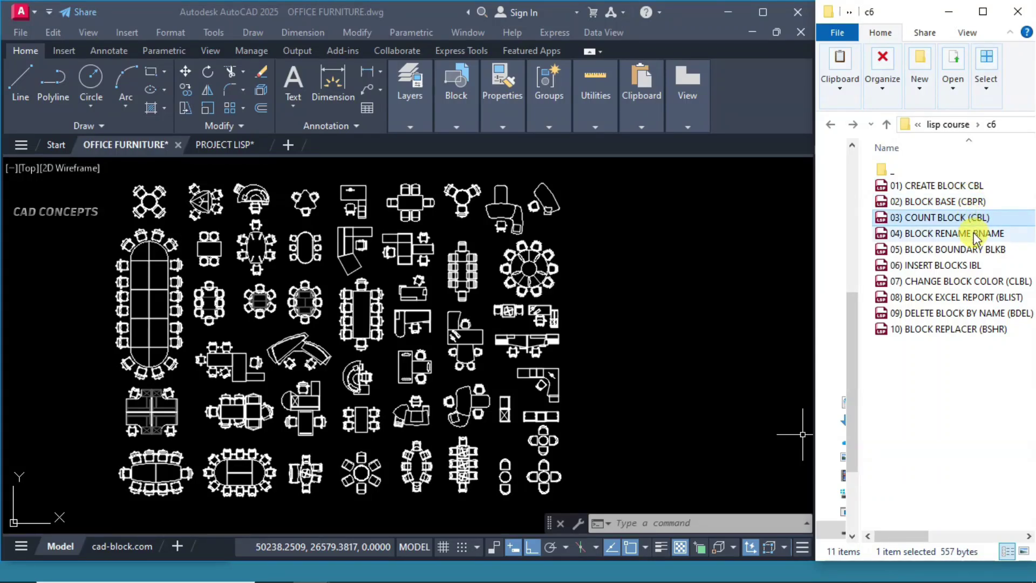
left_click(980, 234)
left_click(980, 248)
left_click(978, 265)
left_click(972, 281)
left_click(969, 297)
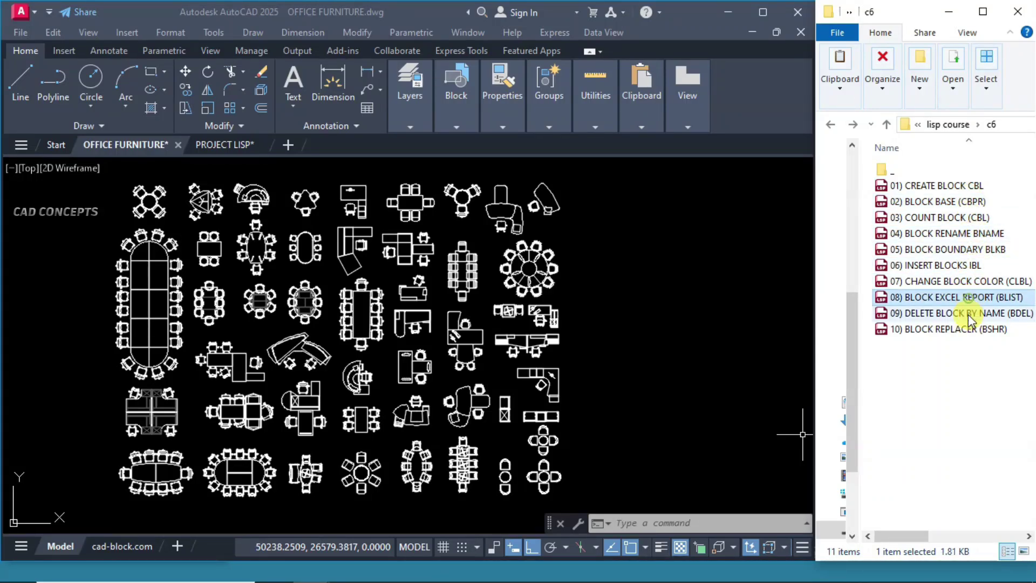
left_click(964, 313)
left_click(956, 329)
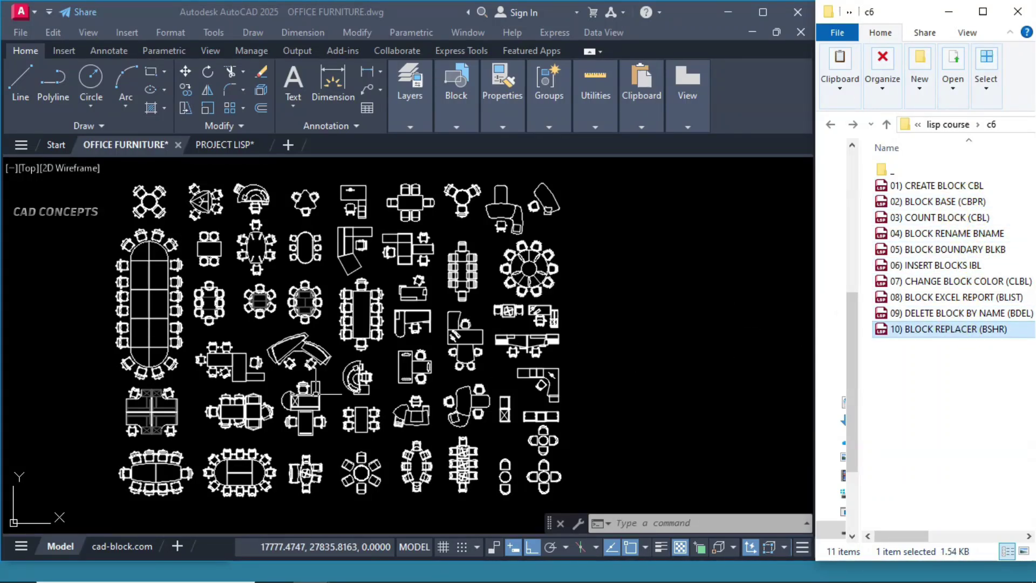
View the PROJECT LISP floor plan drawing and return to the OFFICE FURNITURE drawing.
left_click(212, 148)
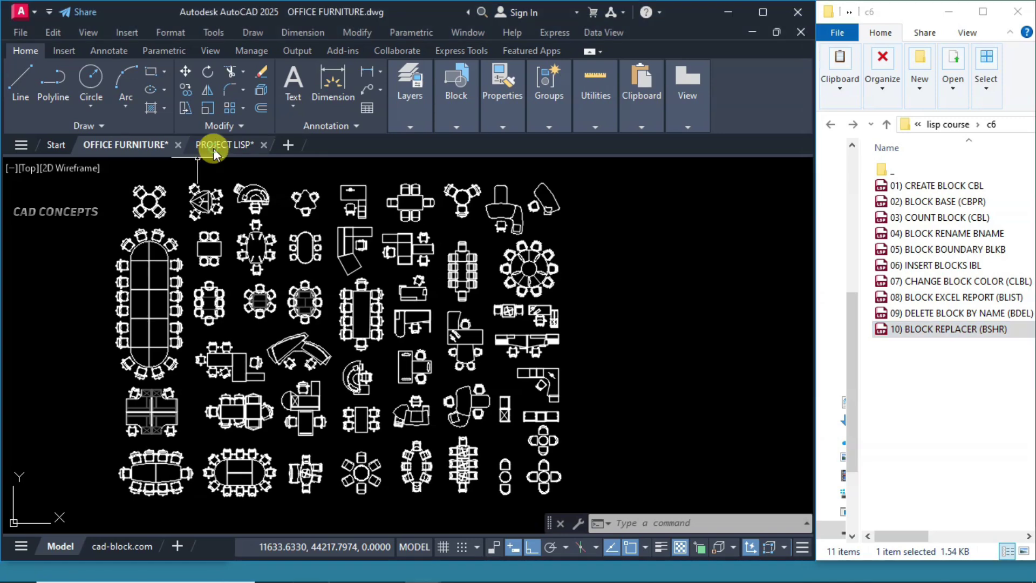
left_click(126, 147)
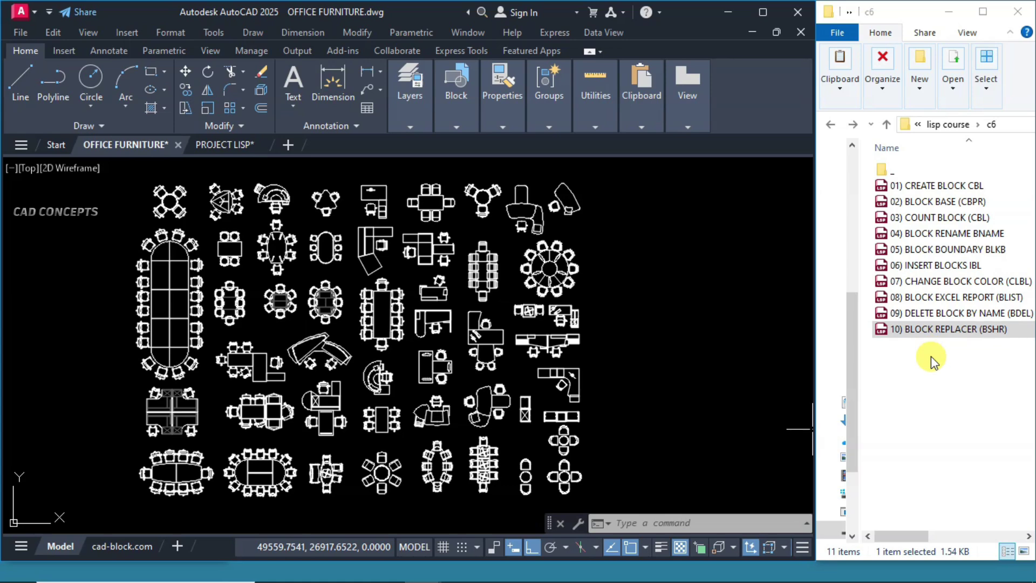
left_click(948, 329)
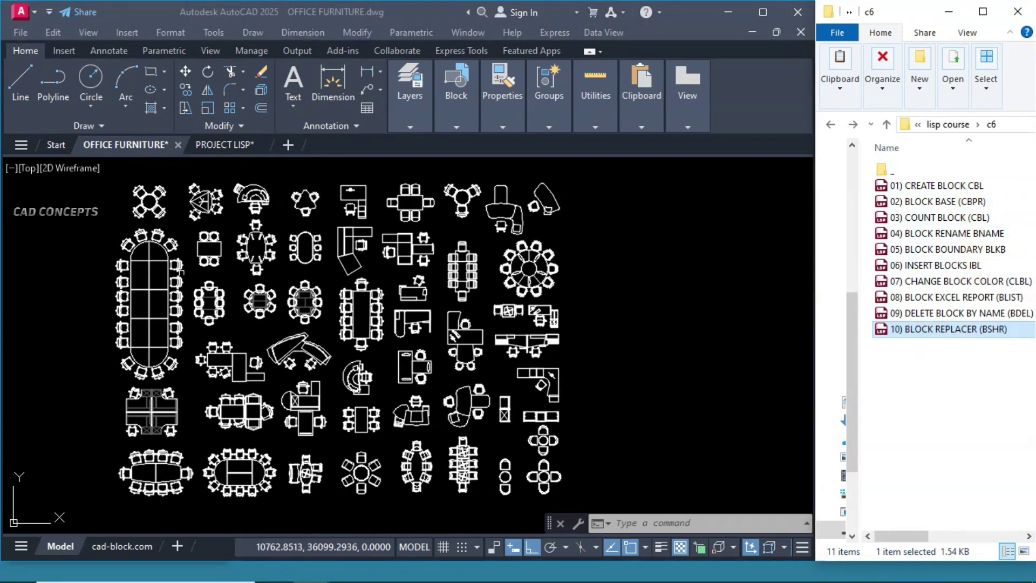
left_click(209, 151)
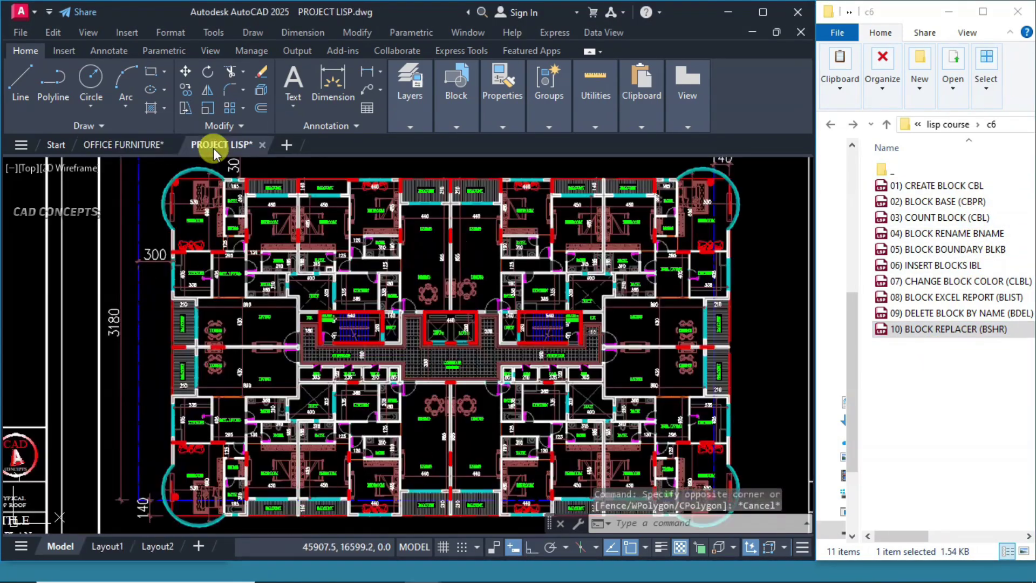
left_click(126, 146)
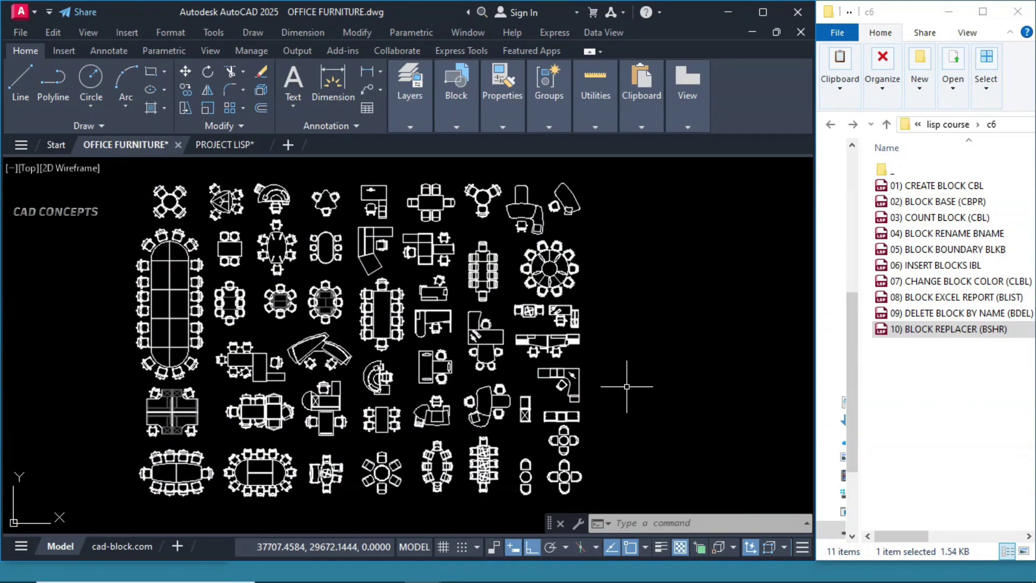
Review the block routines in the c6 folder again, from BLOCK RENAME BNAME to BLOCK REPLACER (BSHR).
left_click(977, 237)
left_click(953, 250)
left_click(967, 265)
left_click(966, 281)
left_click(966, 297)
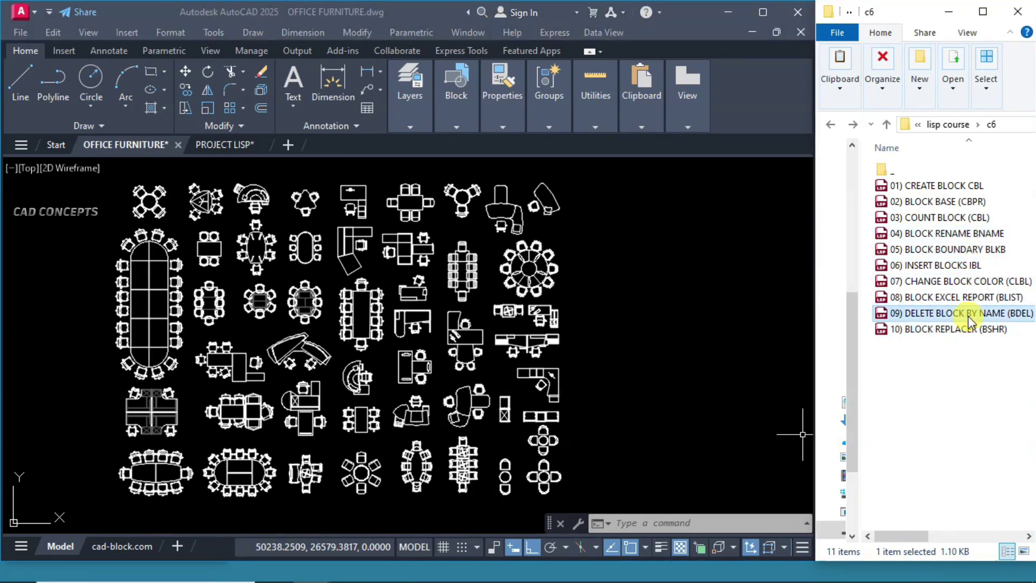
left_click(968, 313)
left_click(966, 328)
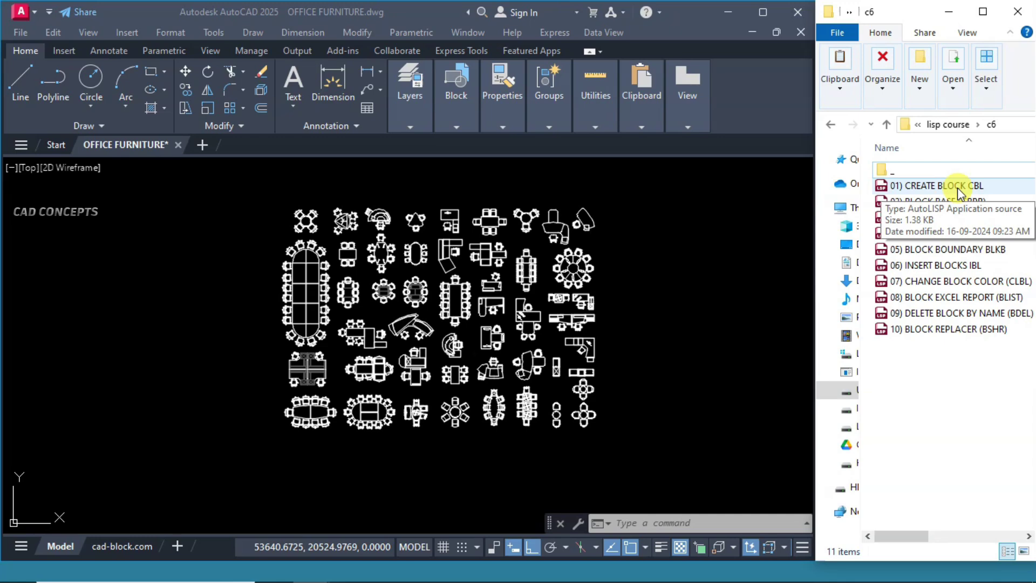
Load the 01) CREATE BLOCK CBL AutoLISP file into the OFFICE FURNITURE drawing.
left_click(957, 187)
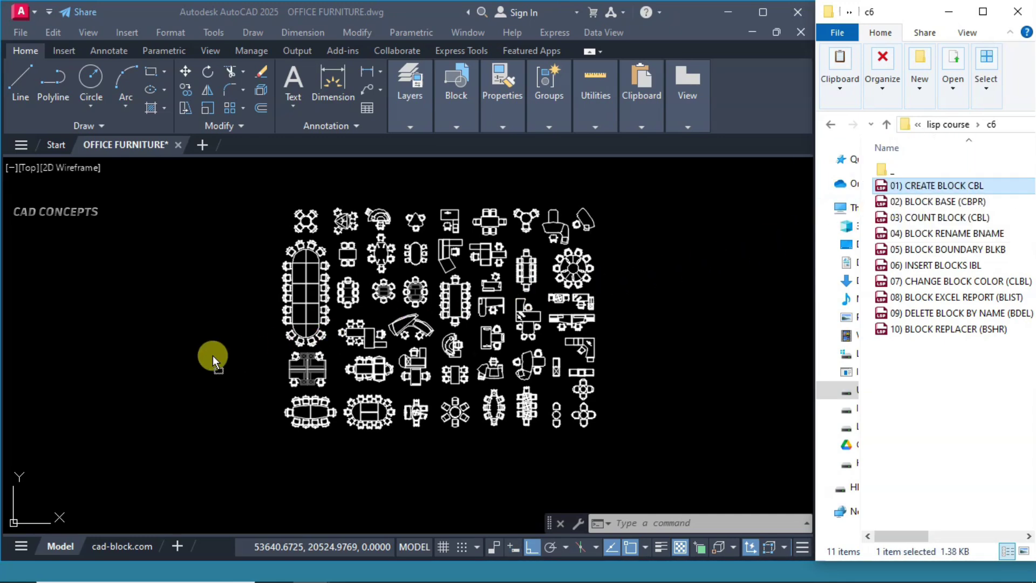
left_click_drag(213, 355, 212, 355)
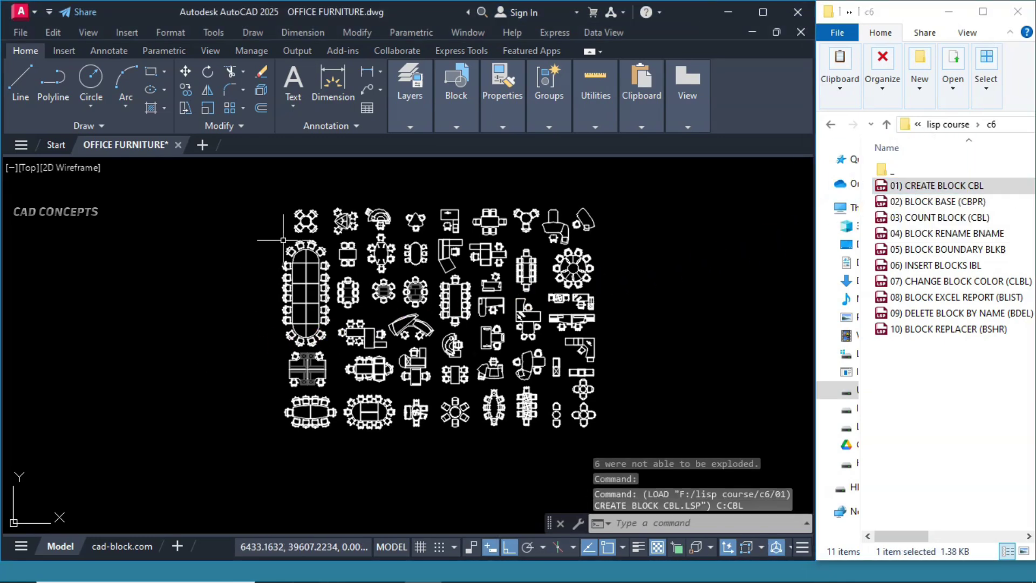
Examine the upper rows of the furniture layout, checking whether the table and chair sets are blocks or loose objects.
scroll(294, 231, "up", 2)
left_click(384, 235)
key("Escape")
scroll(383, 178, "down", 3)
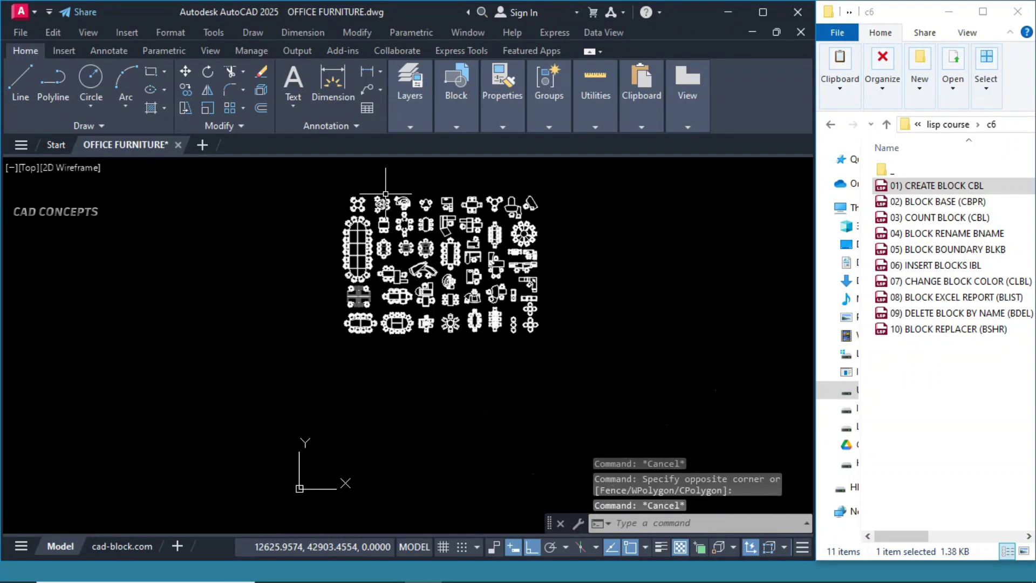
left_click(424, 189)
key("Escape")
scroll(408, 197, "up", 5)
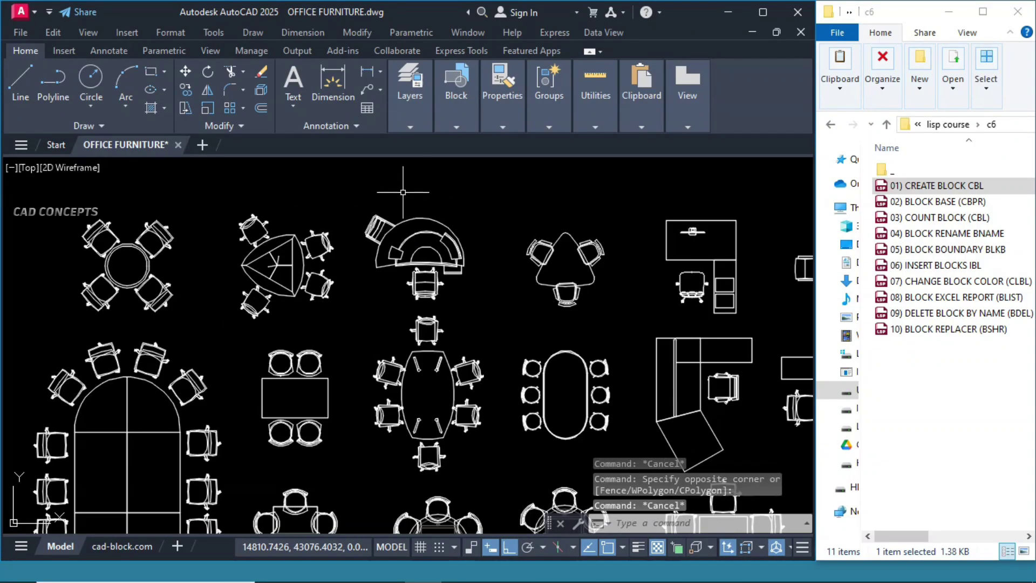
left_click(338, 199)
left_click(469, 351)
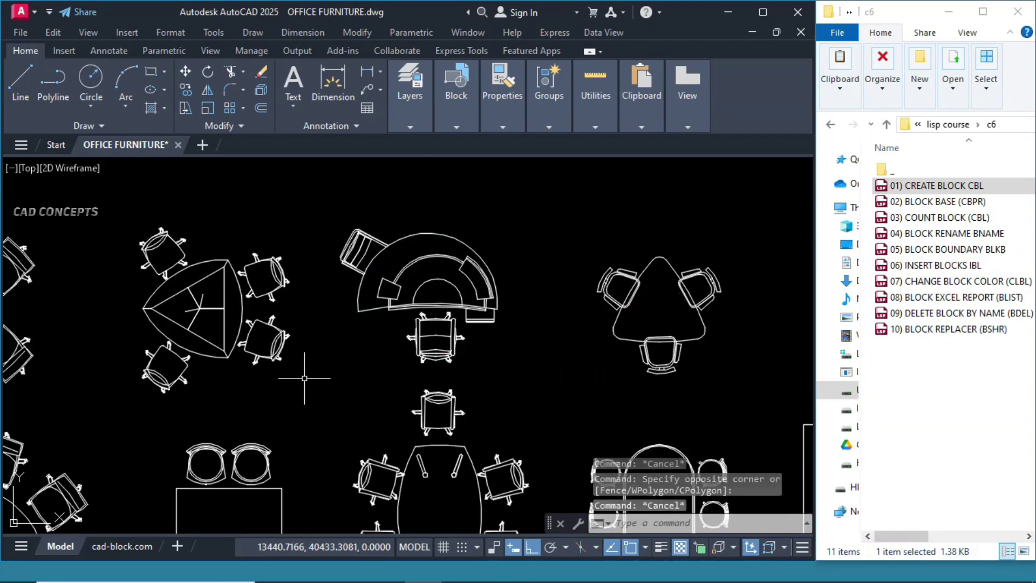
key("Escape")
scroll(247, 249, "down", 3)
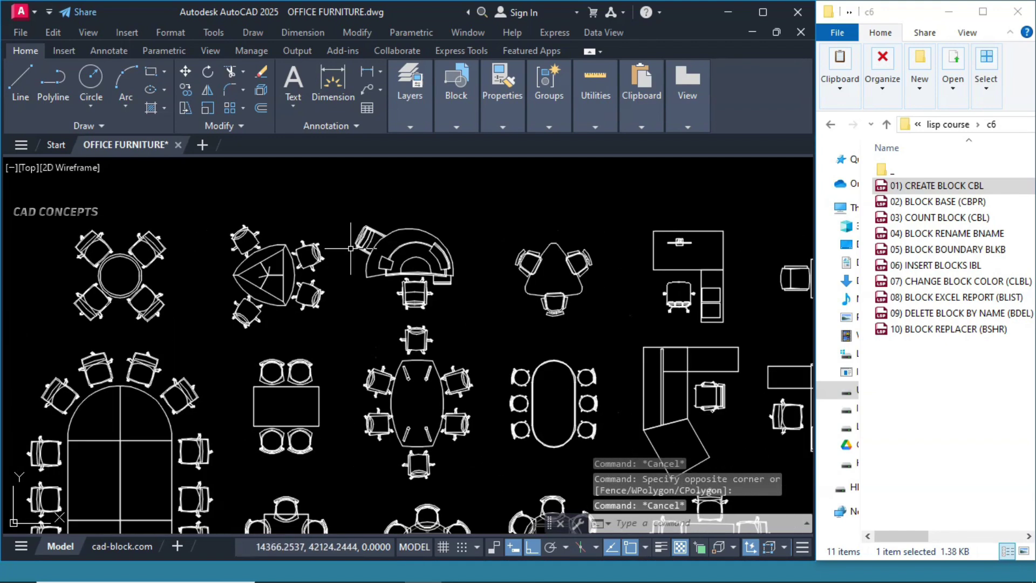
left_click(296, 250)
left_click(223, 250)
key("Escape")
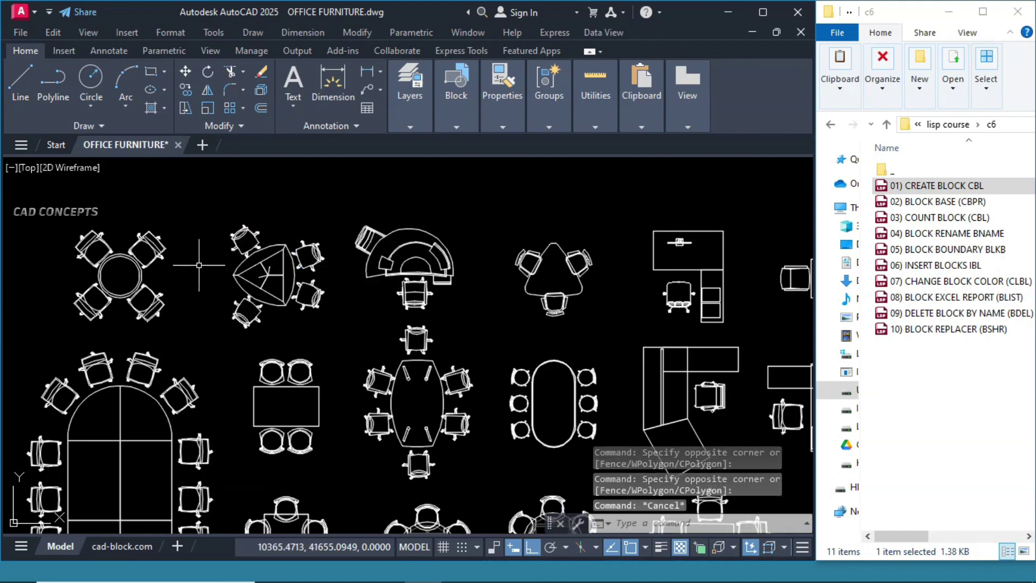
Create a block named TABLE1 from the round four-chair table with CBL, basing it at the table's centre, and check its definition.
type("CBL")
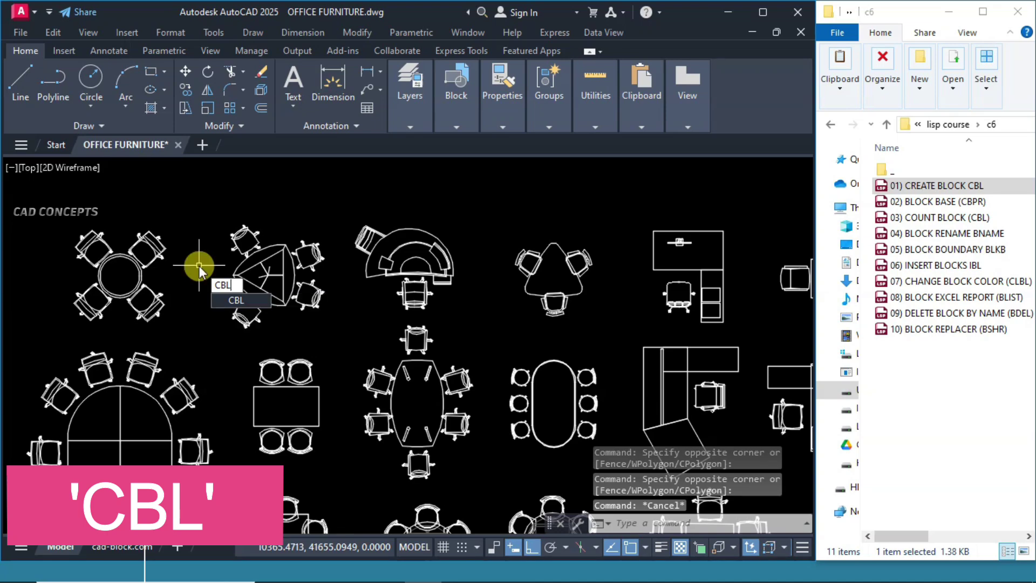
key("Return")
left_click(55, 221)
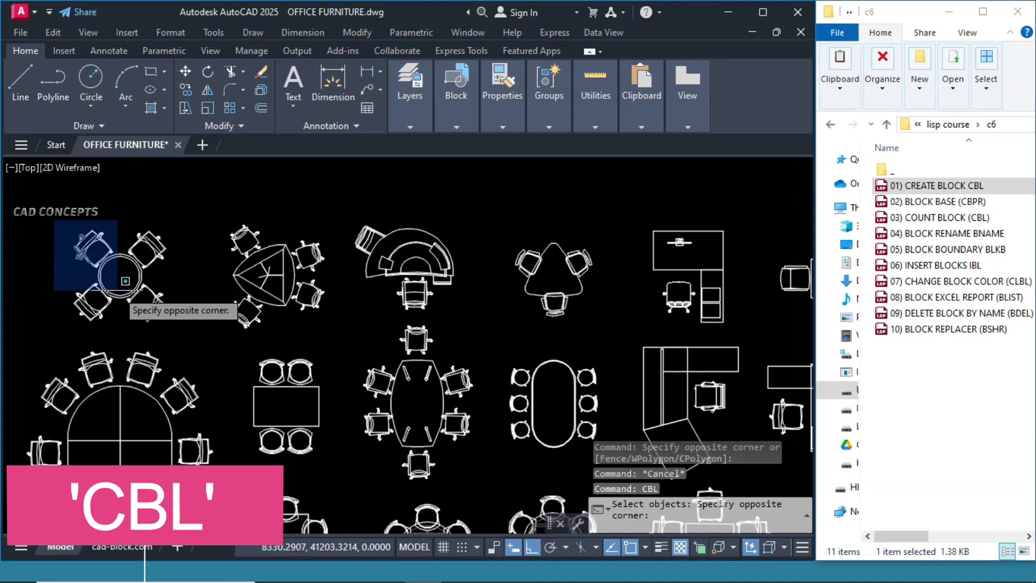
left_click(178, 330)
key("Return")
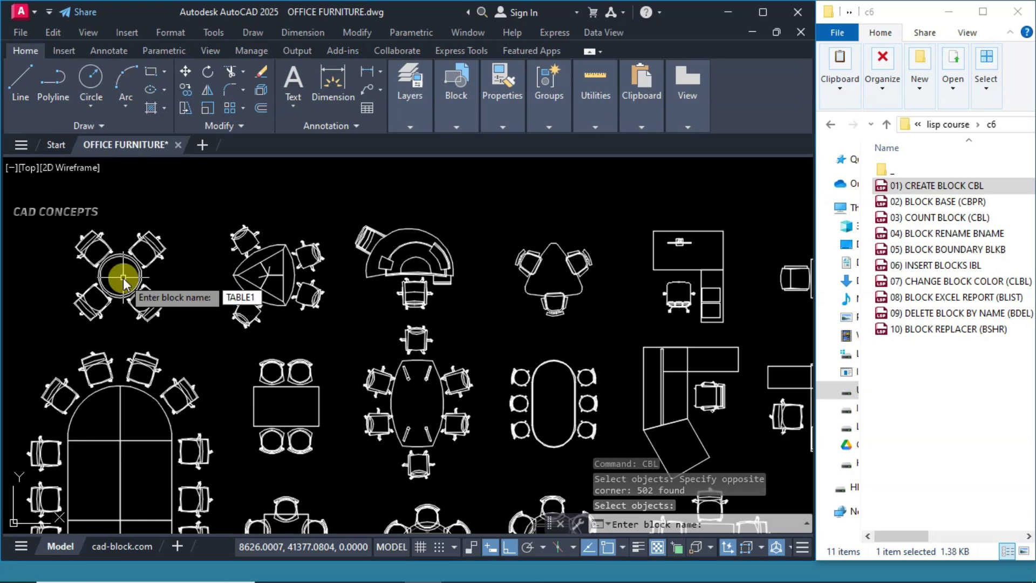
key("Return")
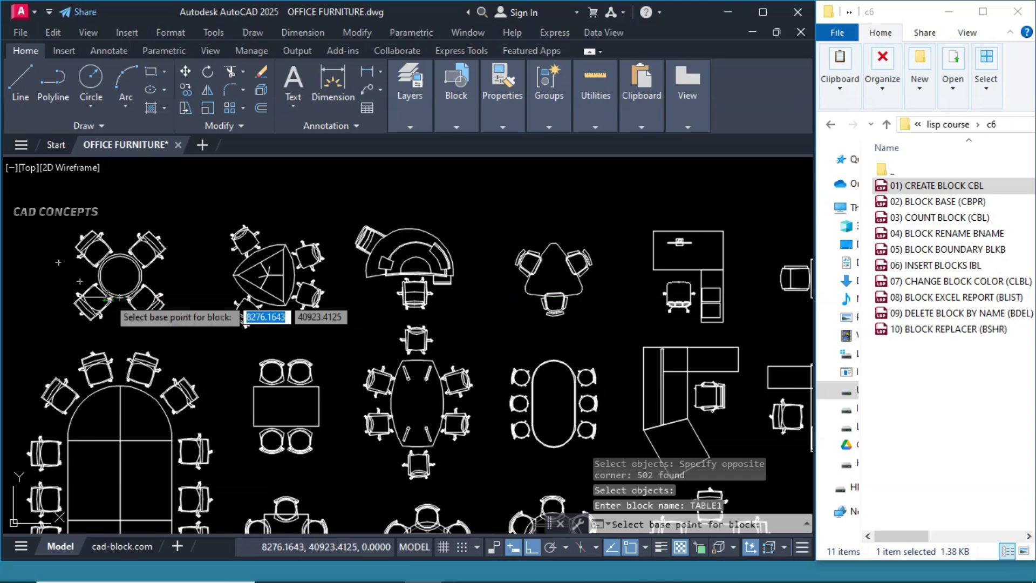
left_click(119, 276)
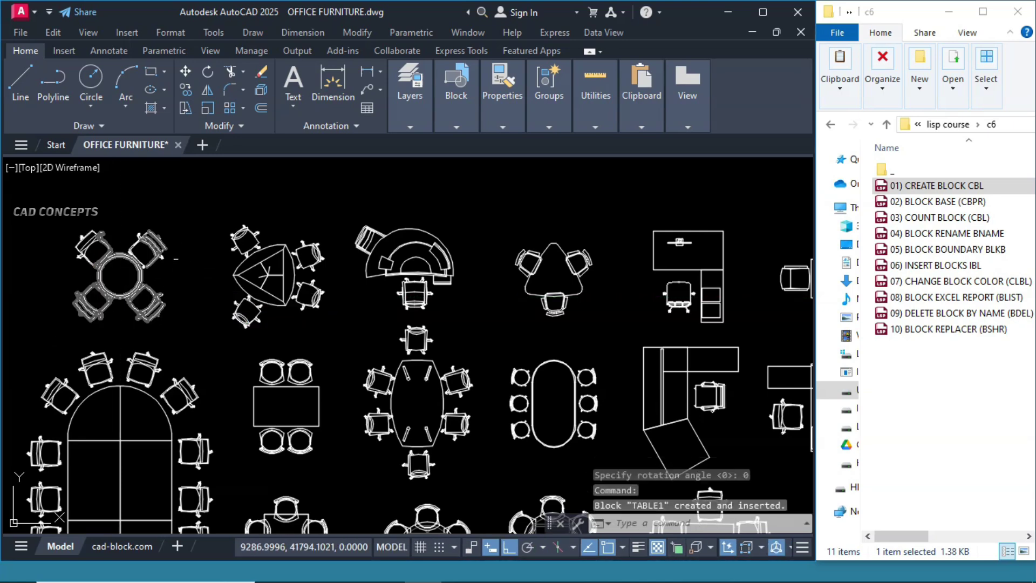
double_click(177, 264)
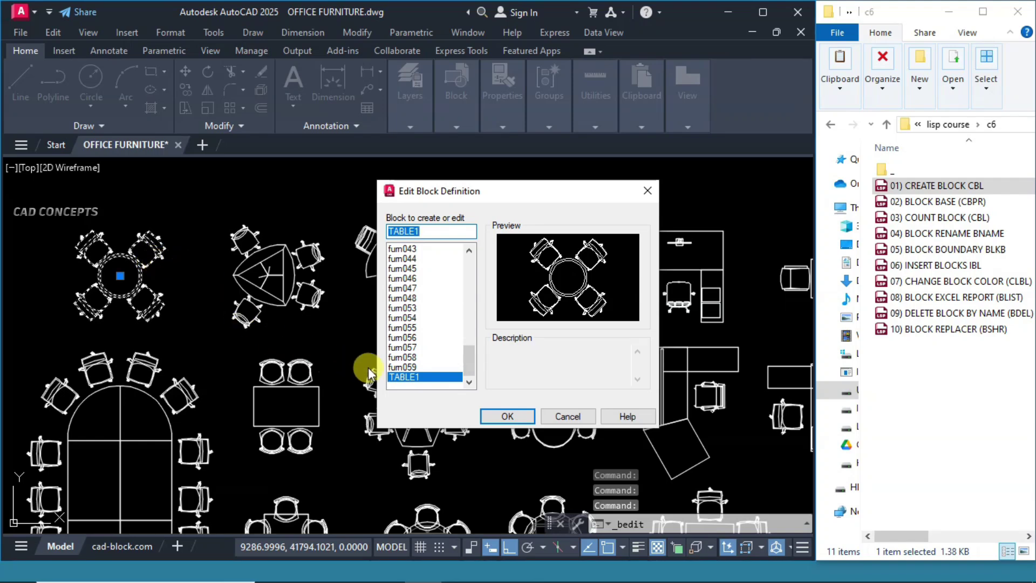
double_click(405, 376)
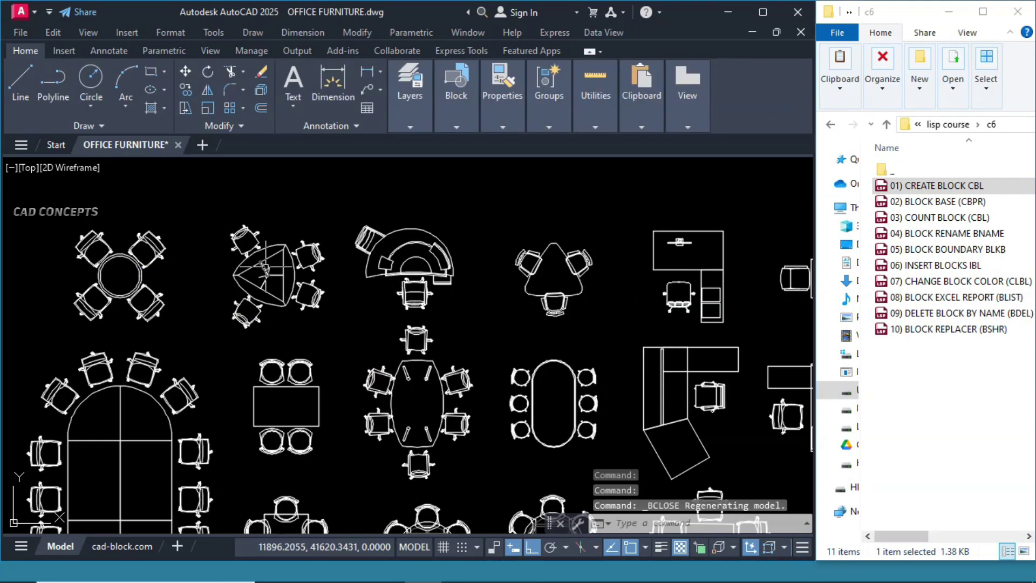
Create a block named TABLE2 from the triangular four-chair table with CBL, basing it at the tabletop's centre, and check its definition.
type("CBL")
key("Return")
left_click(212, 213)
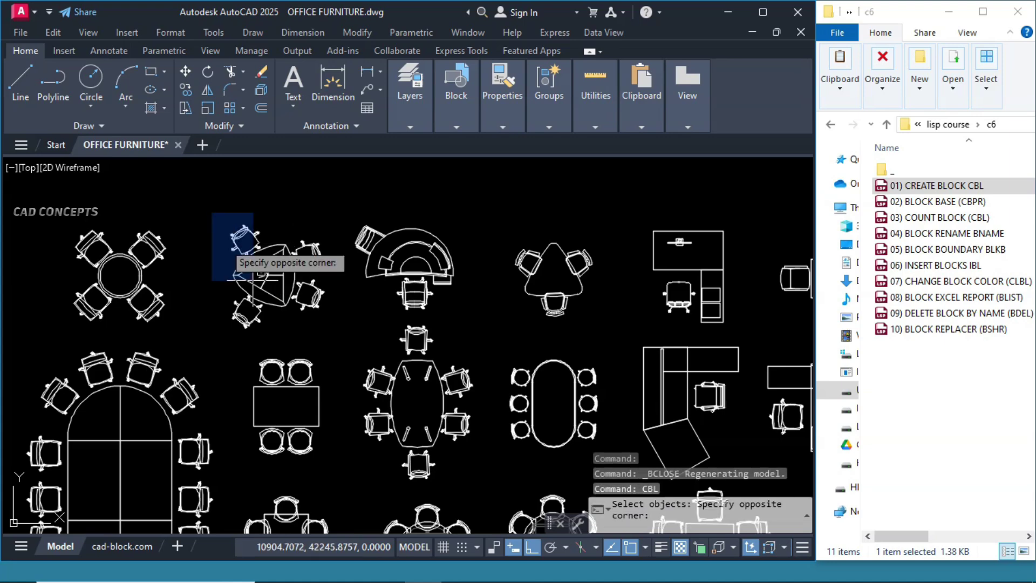
left_click(337, 337)
key("Return")
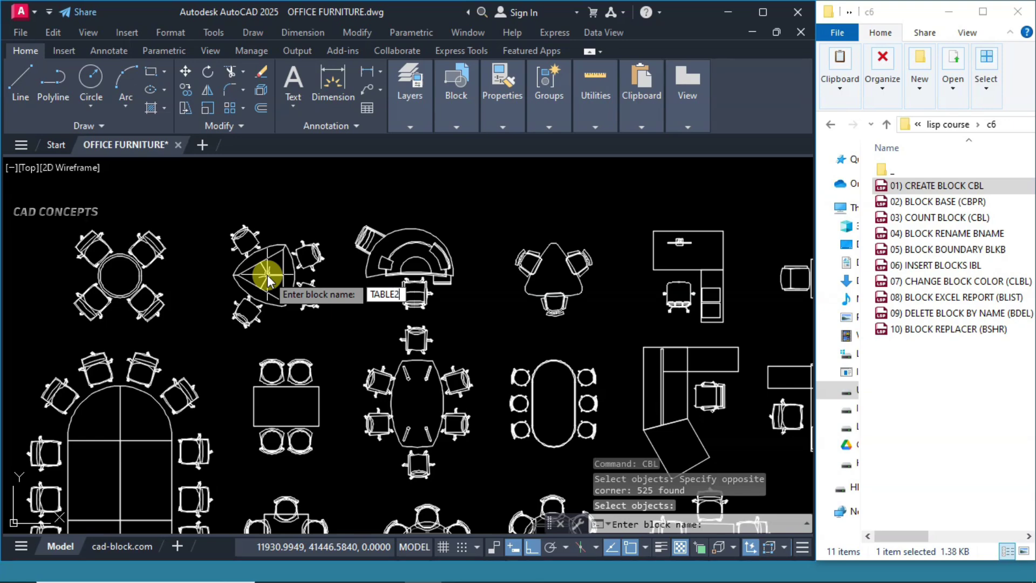
key("Return")
left_click(266, 274)
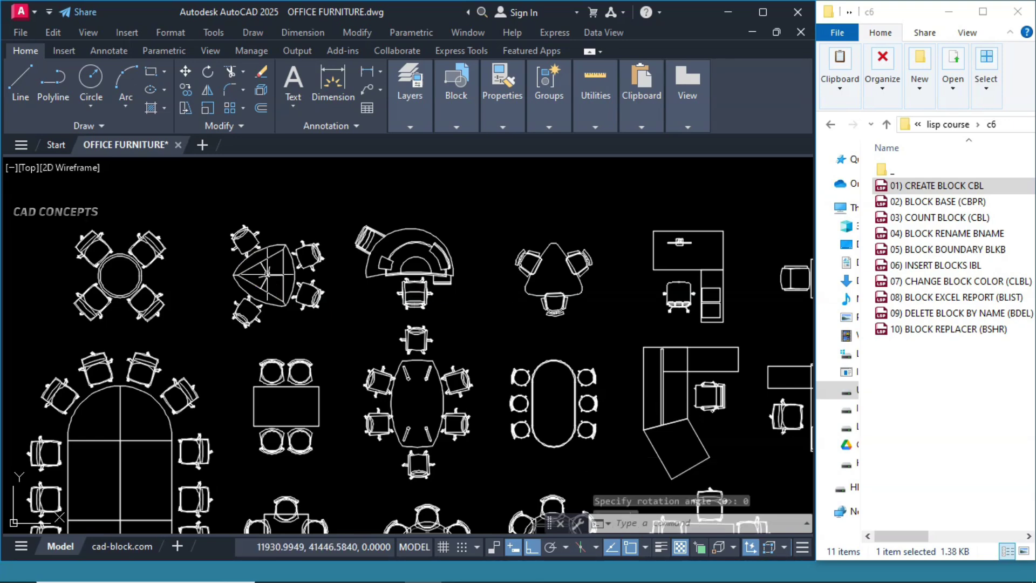
double_click(266, 274)
left_click(366, 263)
type("c")
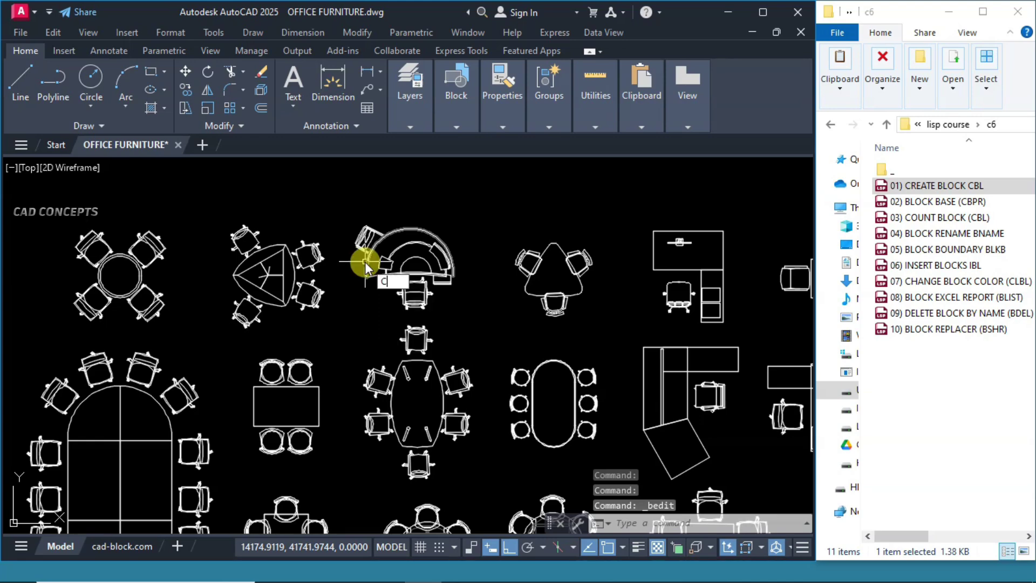
key("Return")
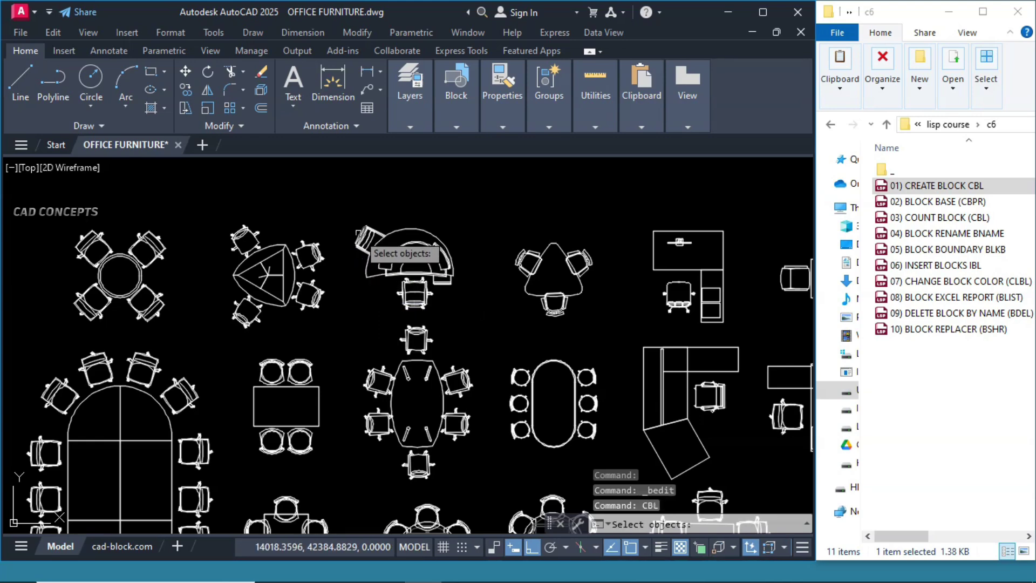
left_click(348, 209)
left_click(462, 307)
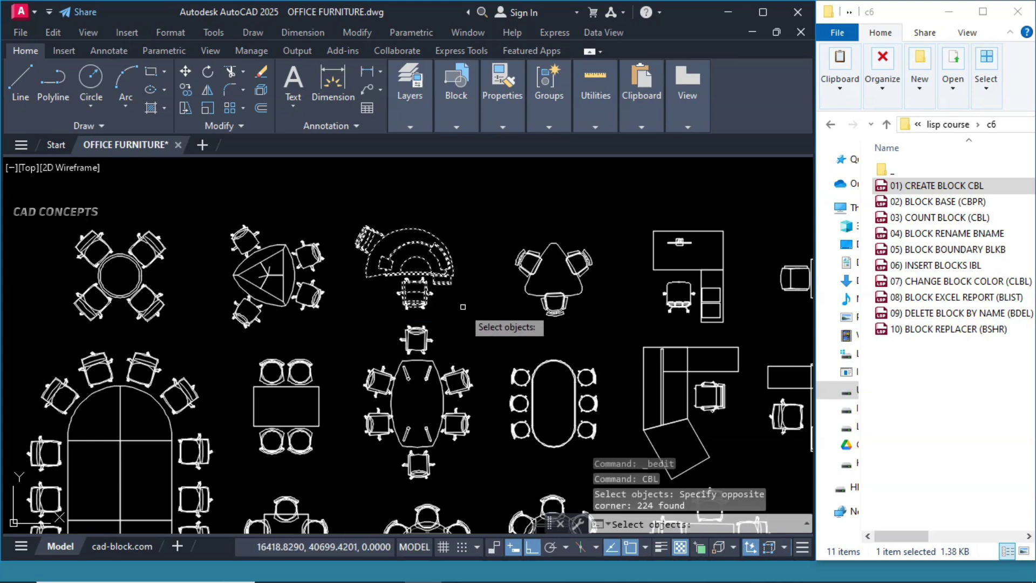
key("Return")
key("Return")
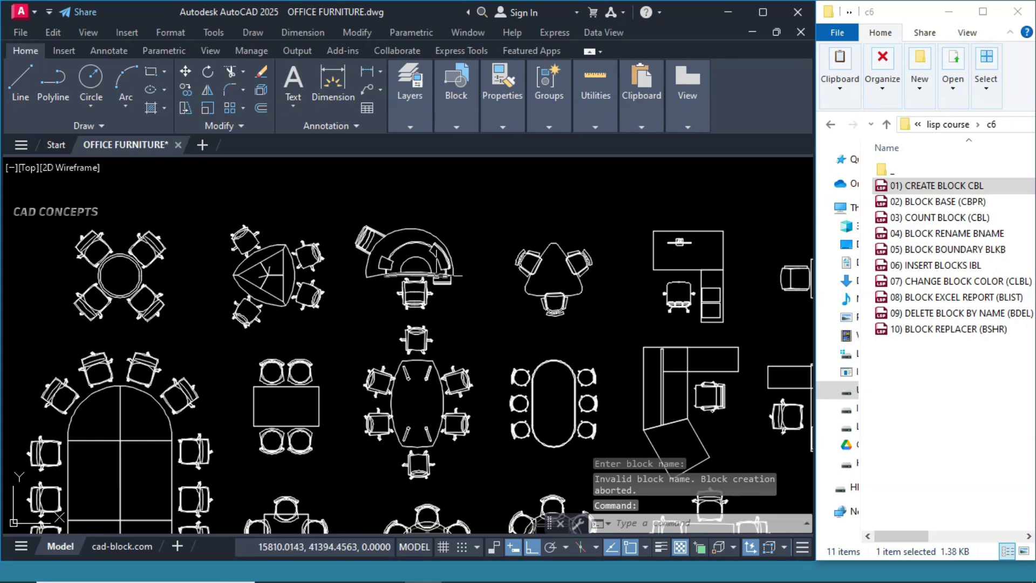
Create a block named TABLE3 from the semicircular desk and its chairs with CBL, basing it at the middle of the desk.
left_click(436, 272)
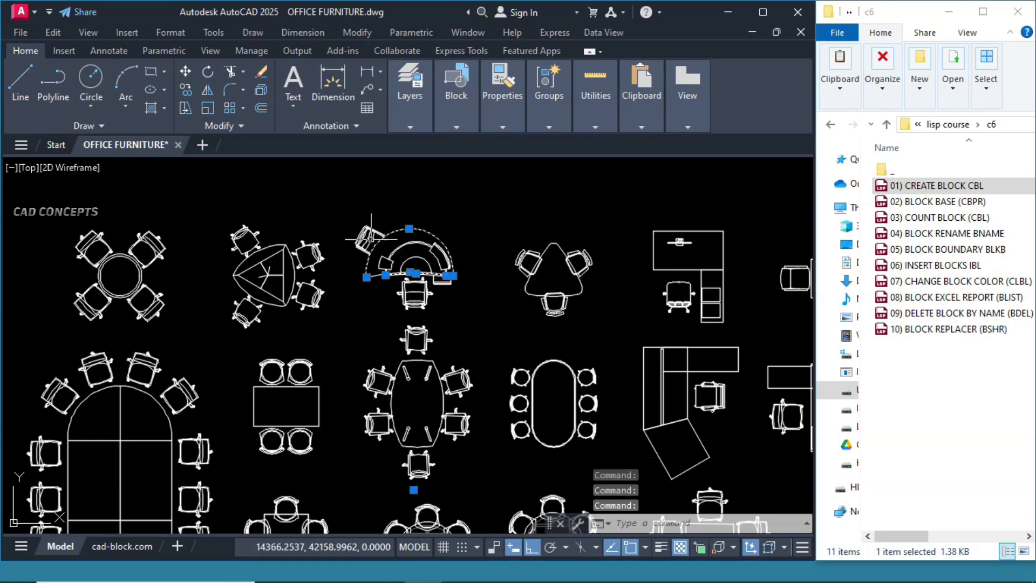
left_click(346, 208)
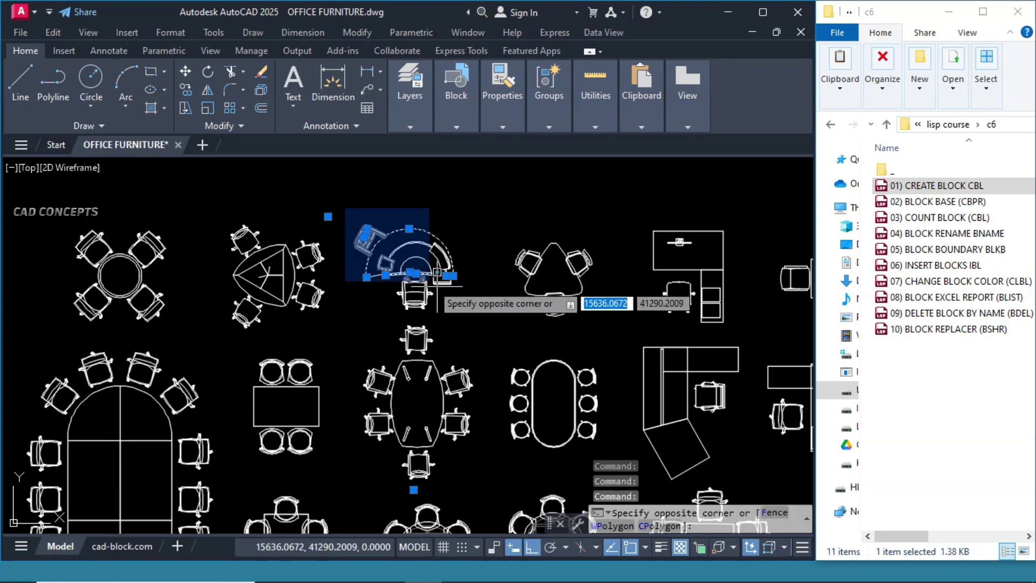
left_click(482, 317)
type("CBL")
key("Return")
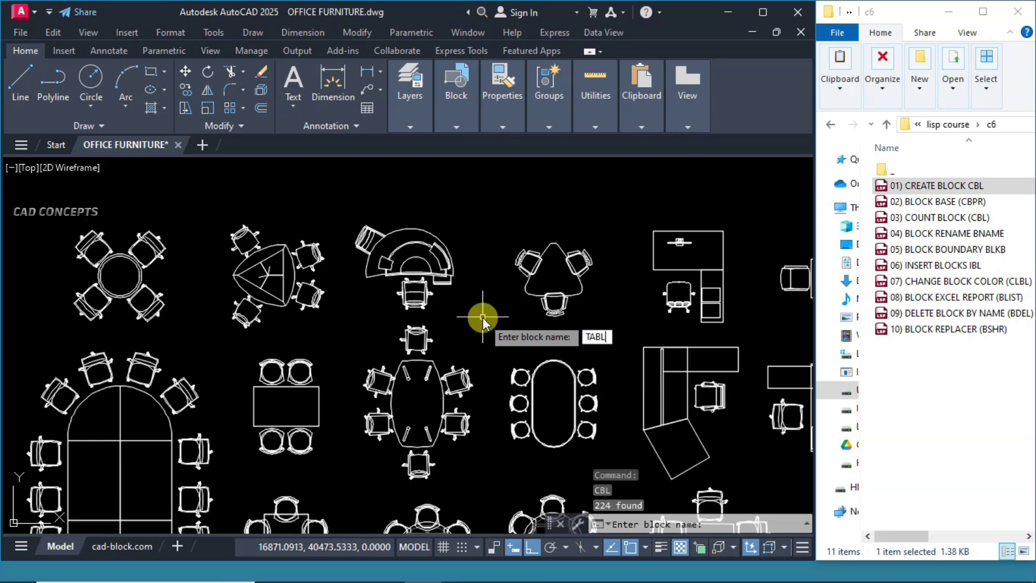
type("TABLE3")
key("Return")
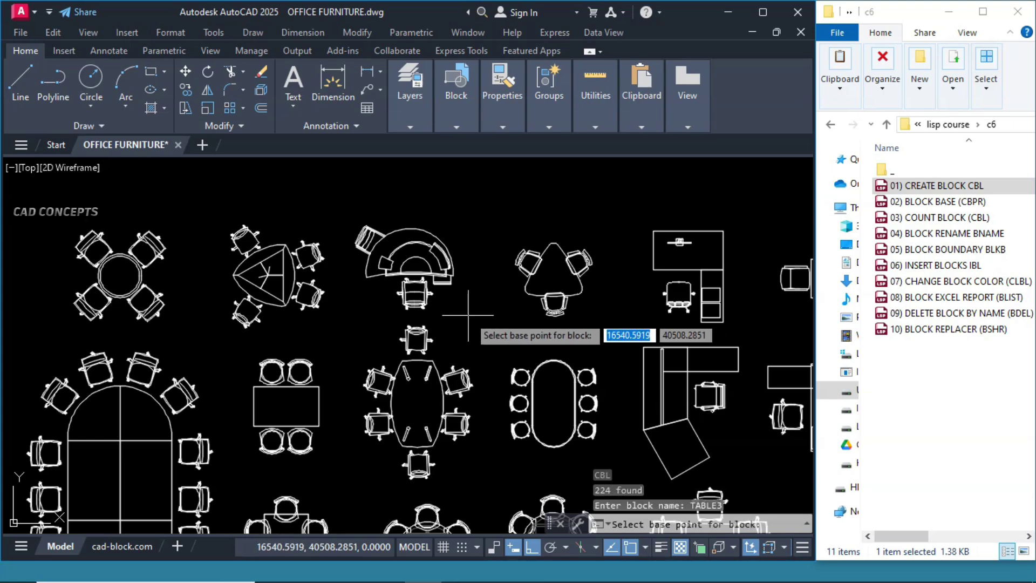
left_click(415, 258)
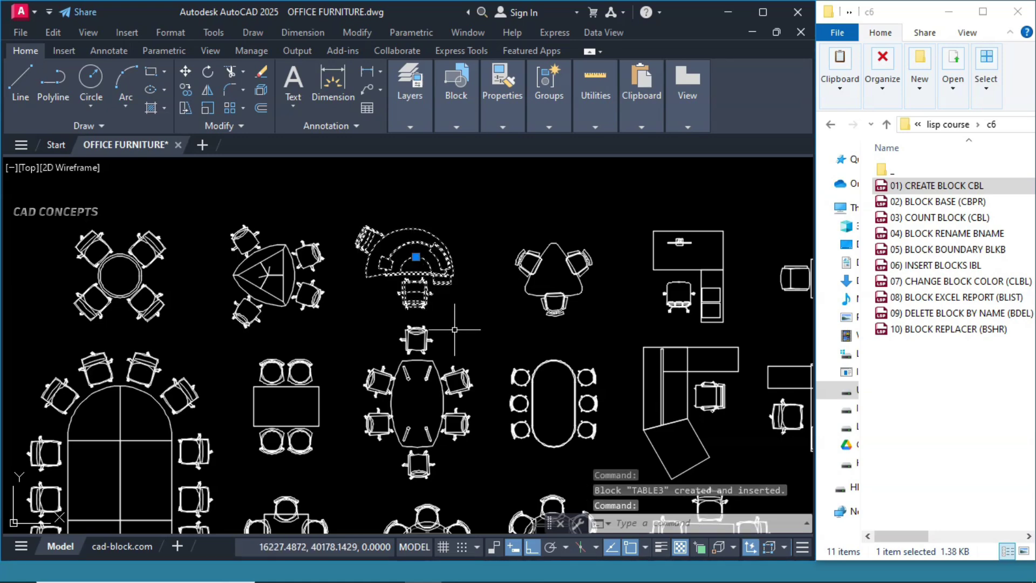
Create a block named TABLE4 from the triangular three-chair table with CBL and check its block definition.
type("CBL")
key("Return")
key("Escape")
key("Return")
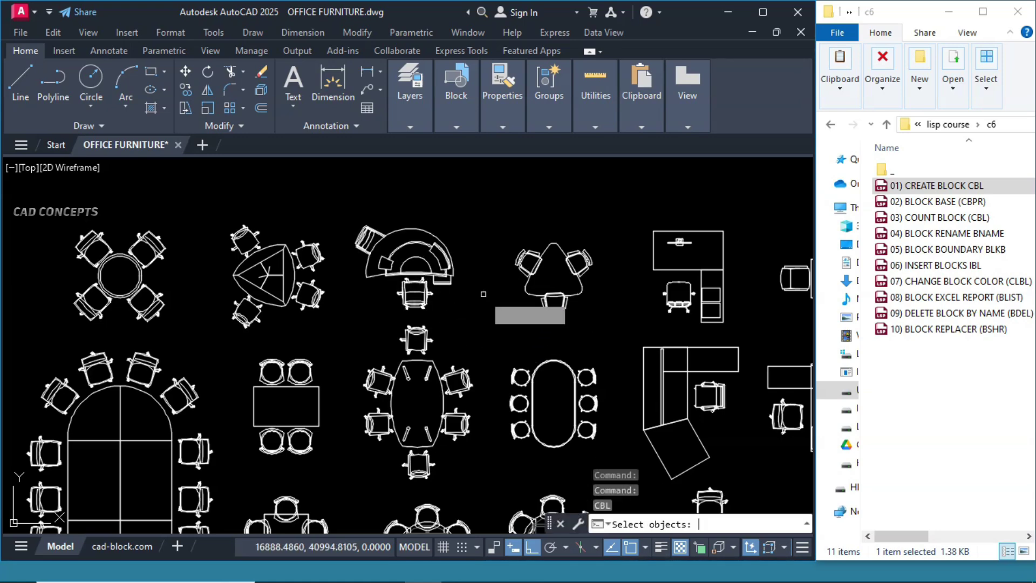
left_click(492, 233)
left_click(613, 336)
key("Return")
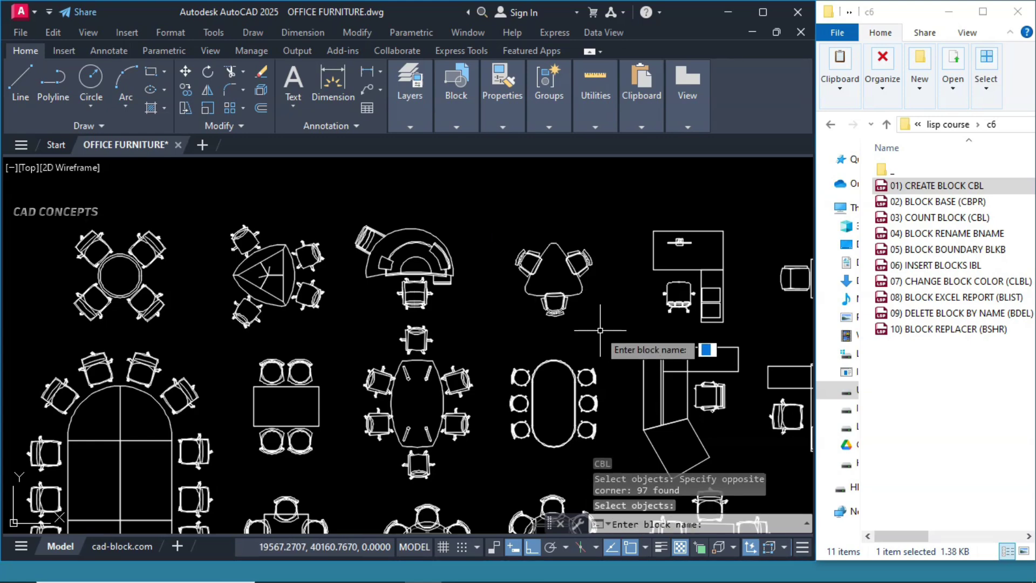
key("Escape")
double_click(571, 274)
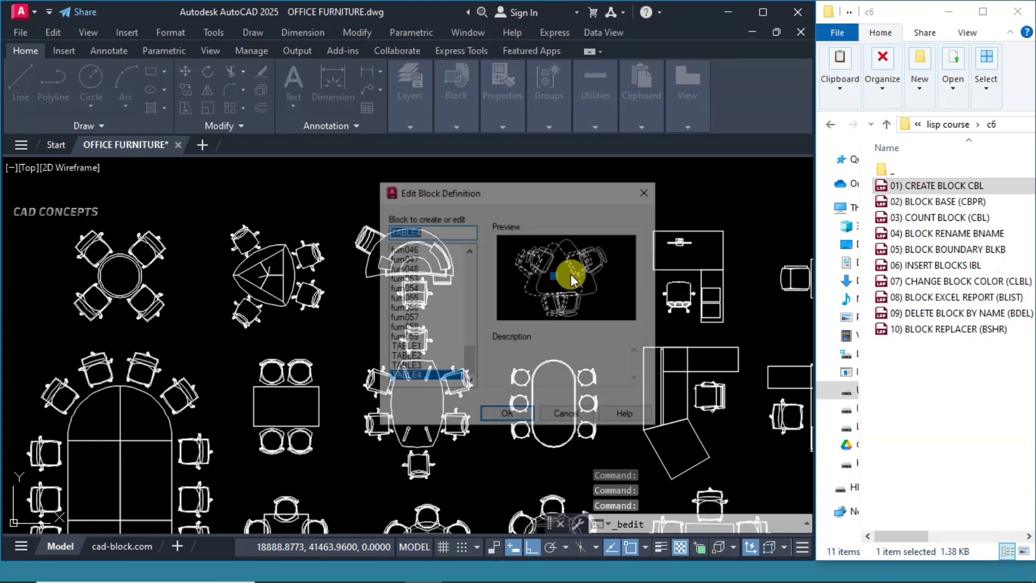
left_click(564, 412)
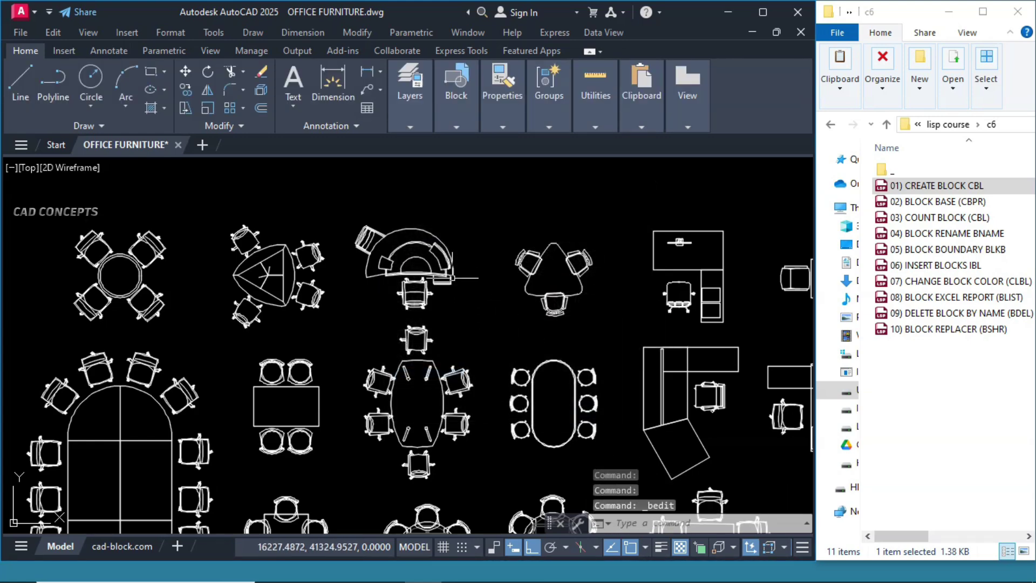
Check the block definitions of the semicircular desk and the triangular four-chair table.
double_click(438, 244)
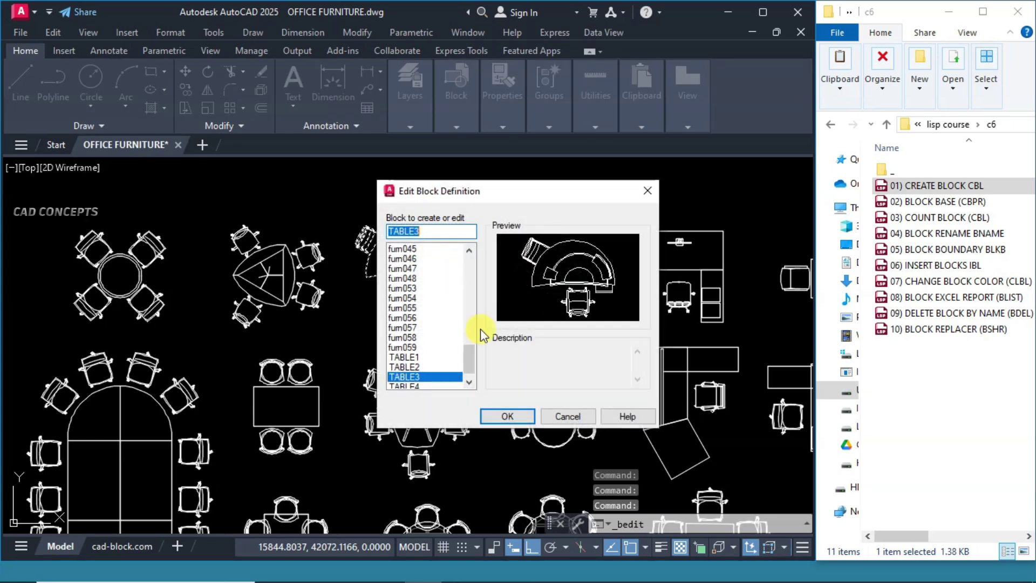
left_click(553, 417)
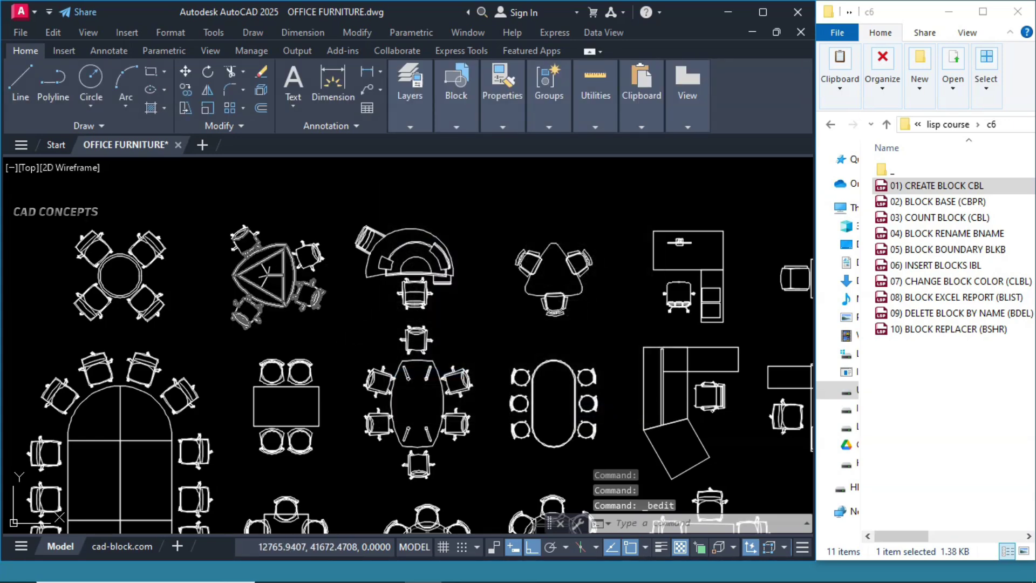
double_click(303, 264)
left_click(553, 414)
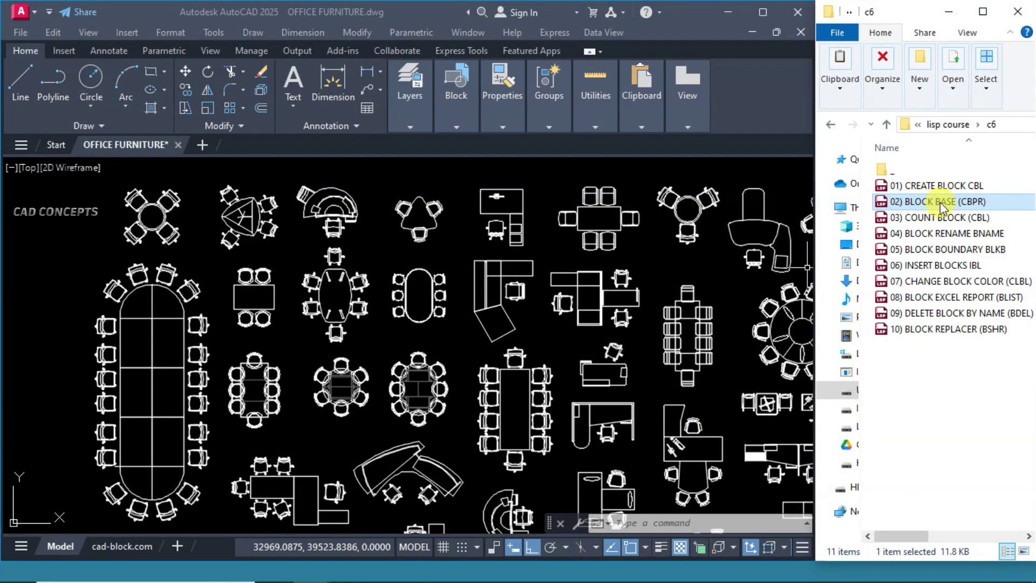
Load the 02) BLOCK BASE (CBPR) file and inspect the base points of the three table blocks in the upper row.
left_click_drag(449, 322, 449, 321)
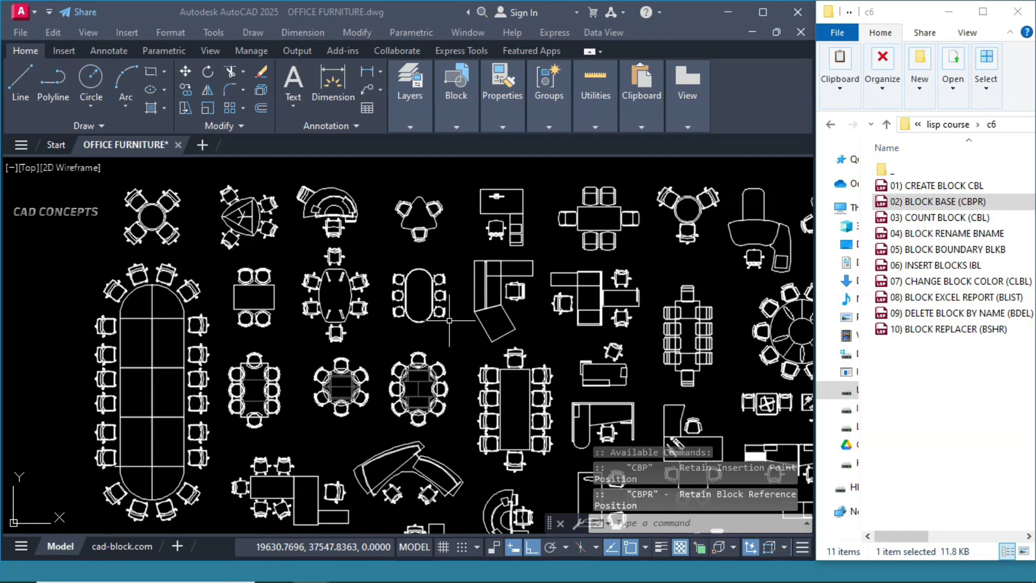
scroll(118, 173, "up", 4)
left_click(172, 283)
left_click(460, 283)
left_click(611, 229)
key("Escape")
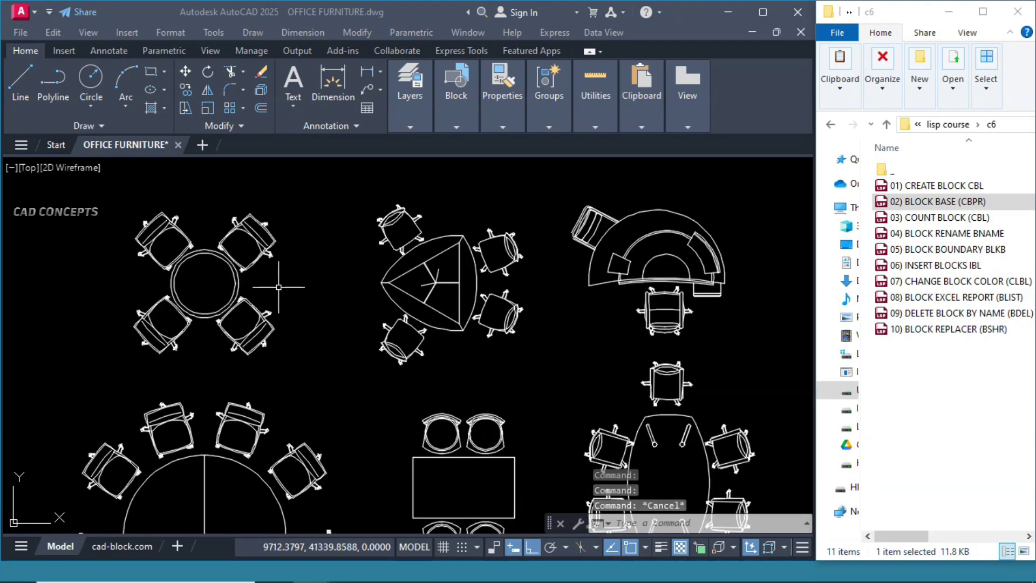
Move the round table block's base point to the outer edge of its upper-right chair with CBPR, and check it.
type("CB")
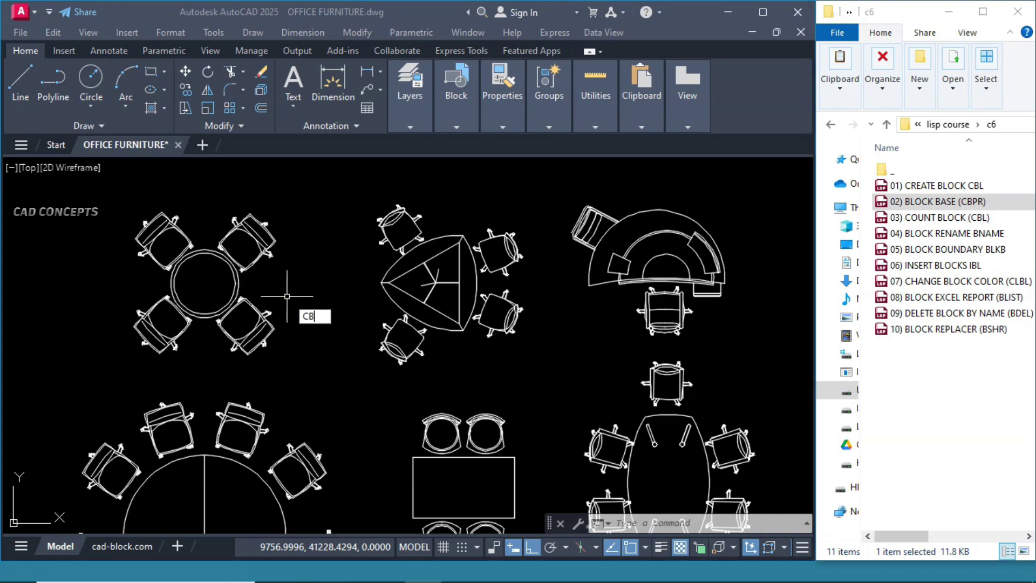
type("PR")
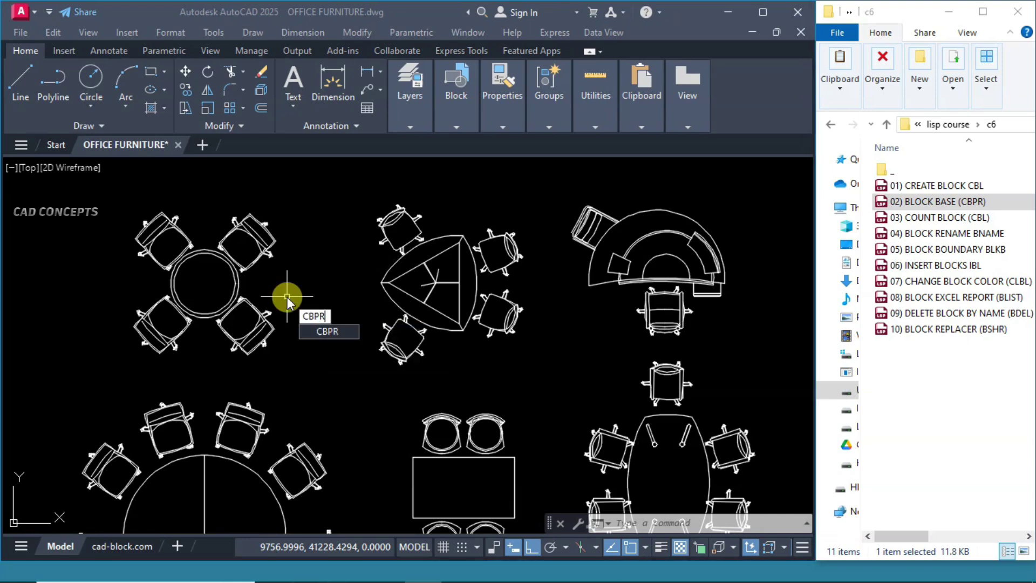
left_click(332, 330)
left_click(234, 294)
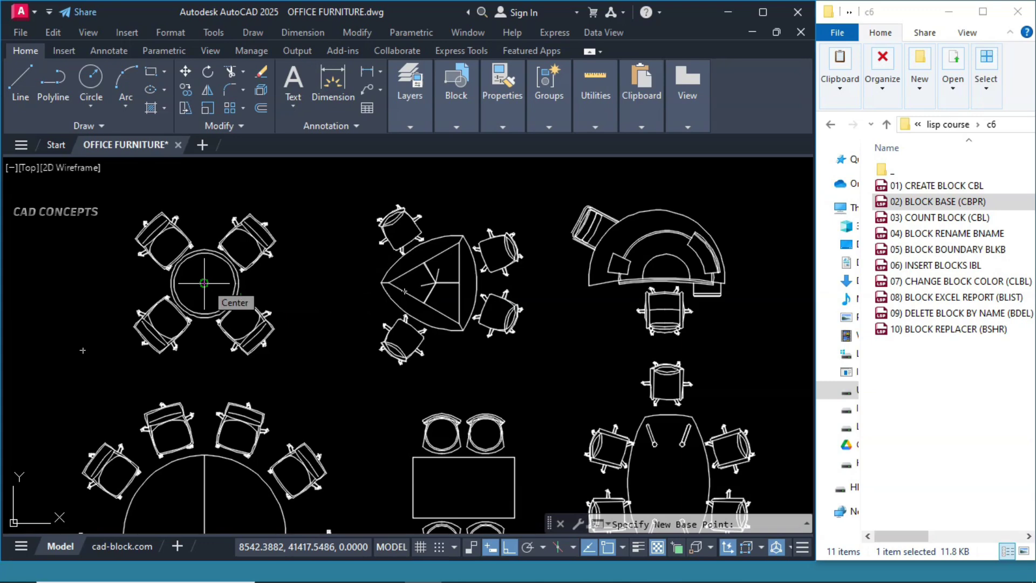
left_click(250, 213)
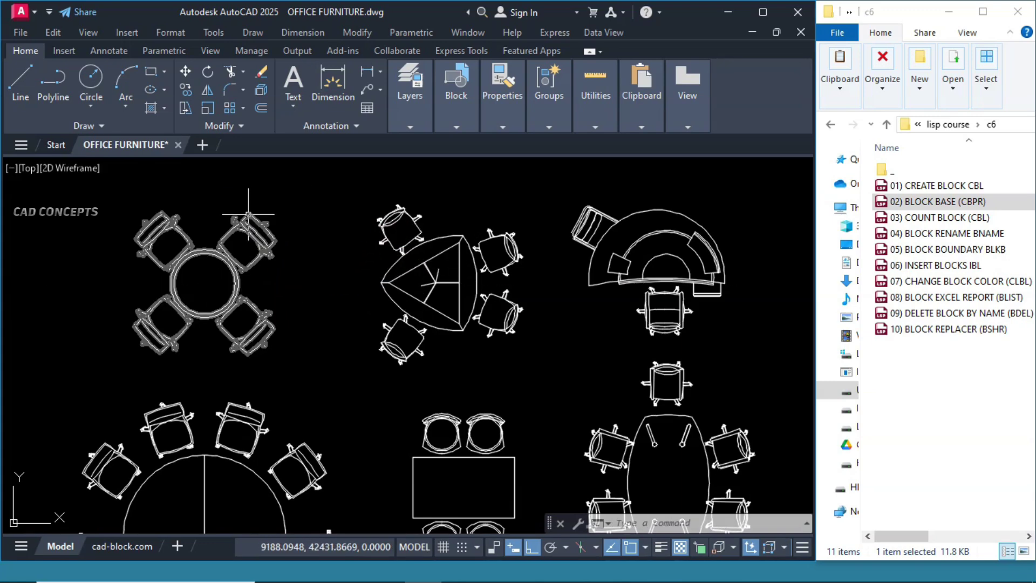
left_click(248, 214)
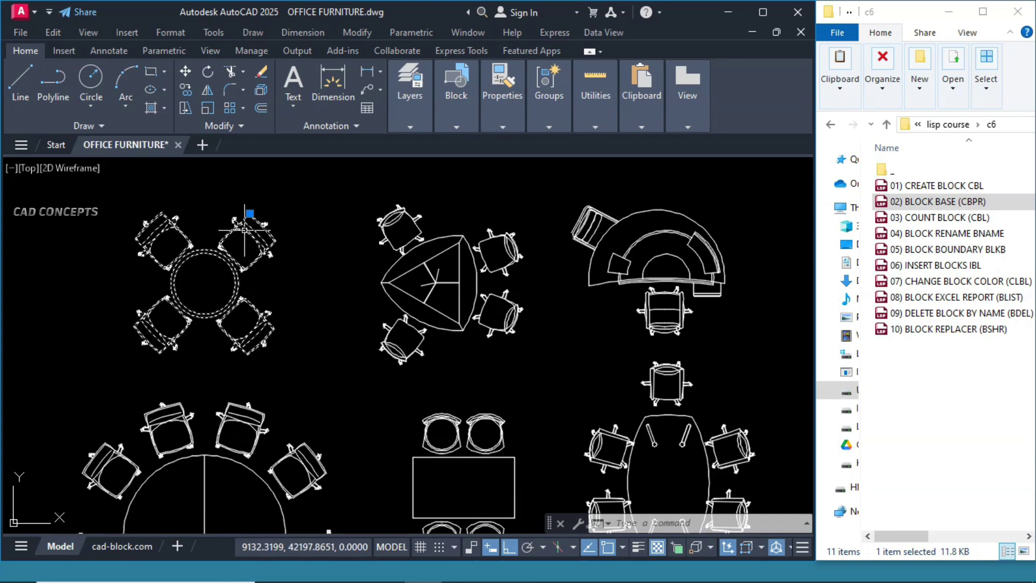
key("Escape")
Move the triangular four-chair table block's base point to the top of its upper-left chair with CBPR, and check it.
key("Return")
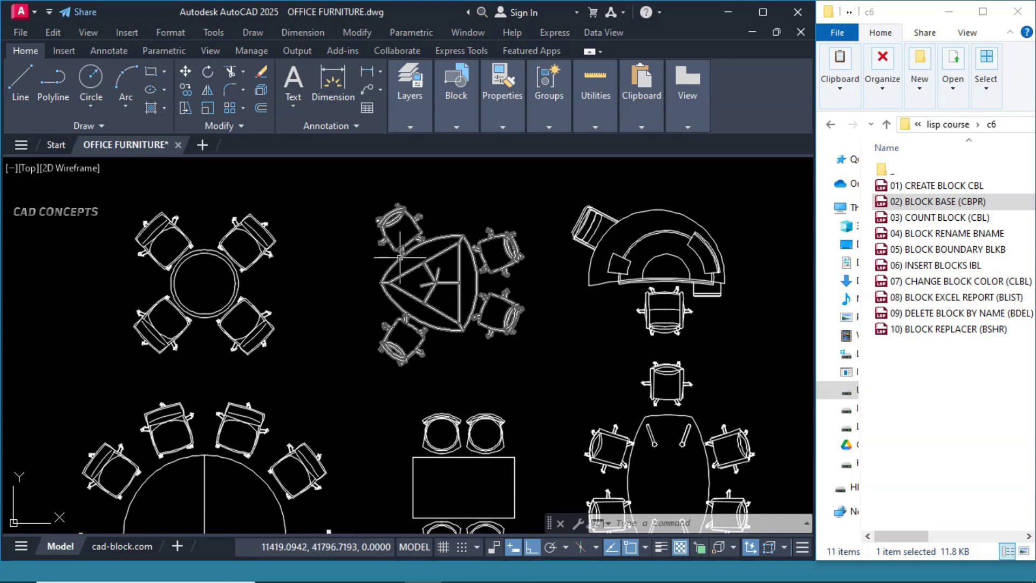
left_click(436, 314)
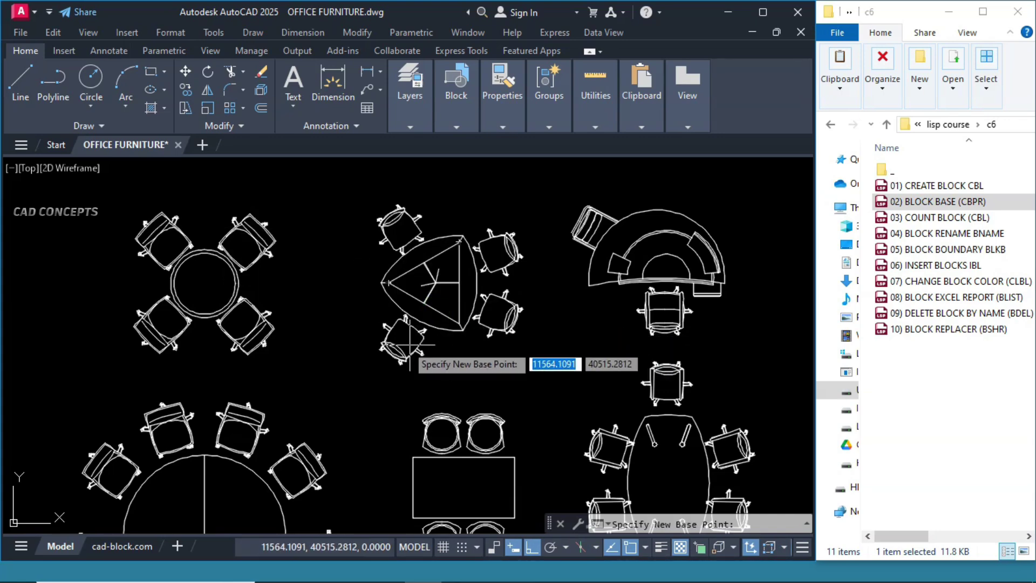
left_click(397, 201)
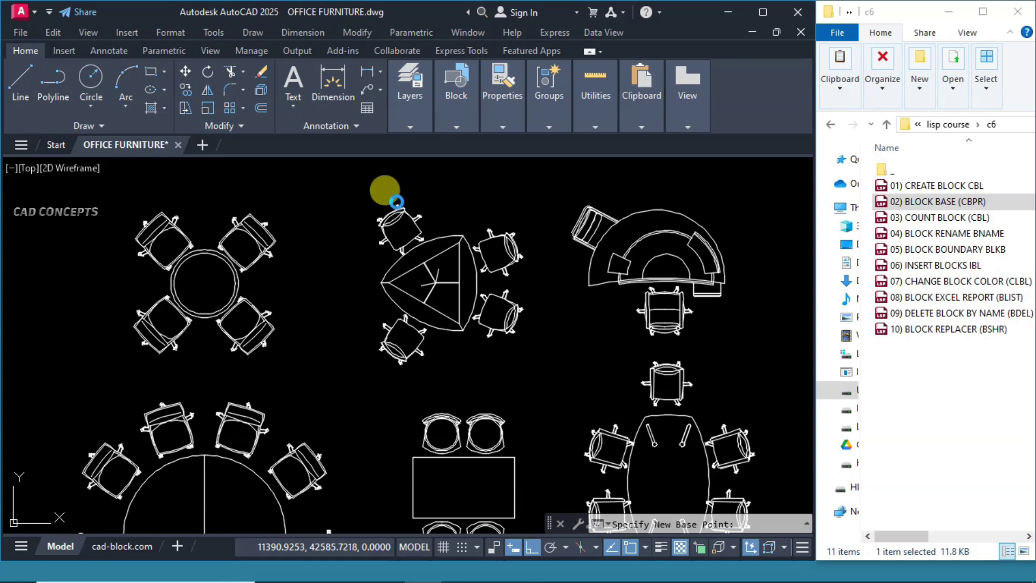
left_click(398, 204)
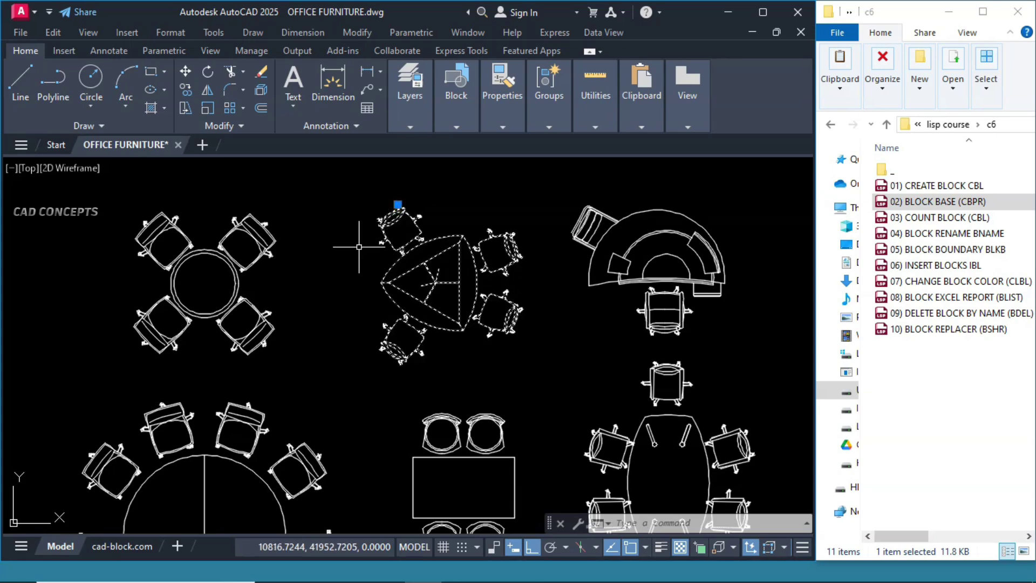
key("Escape")
Move the semicircular desk block's base point to the desk's lower-left corner with CBPR, and check it.
key("Return")
left_click(630, 254)
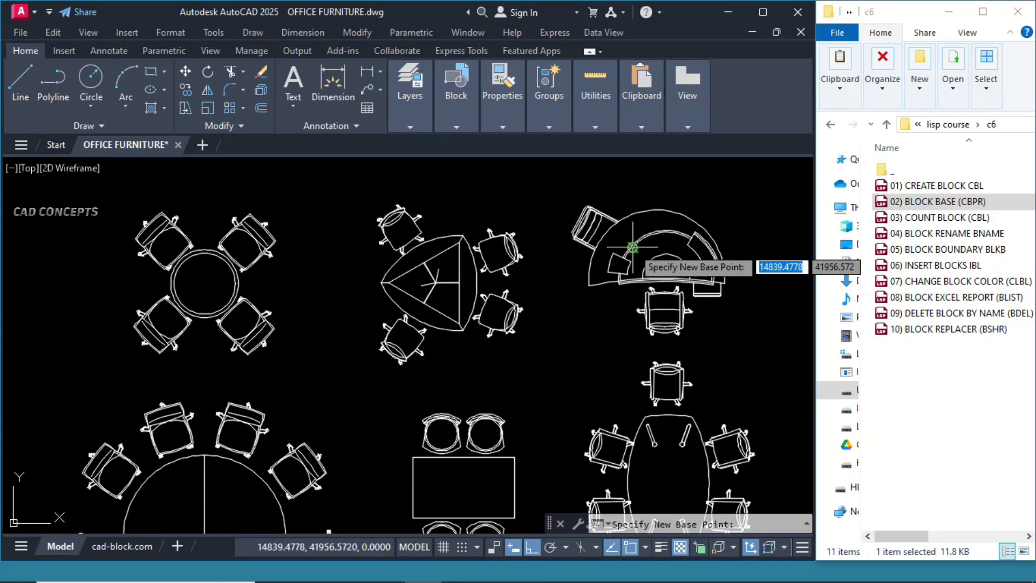
left_click(589, 285)
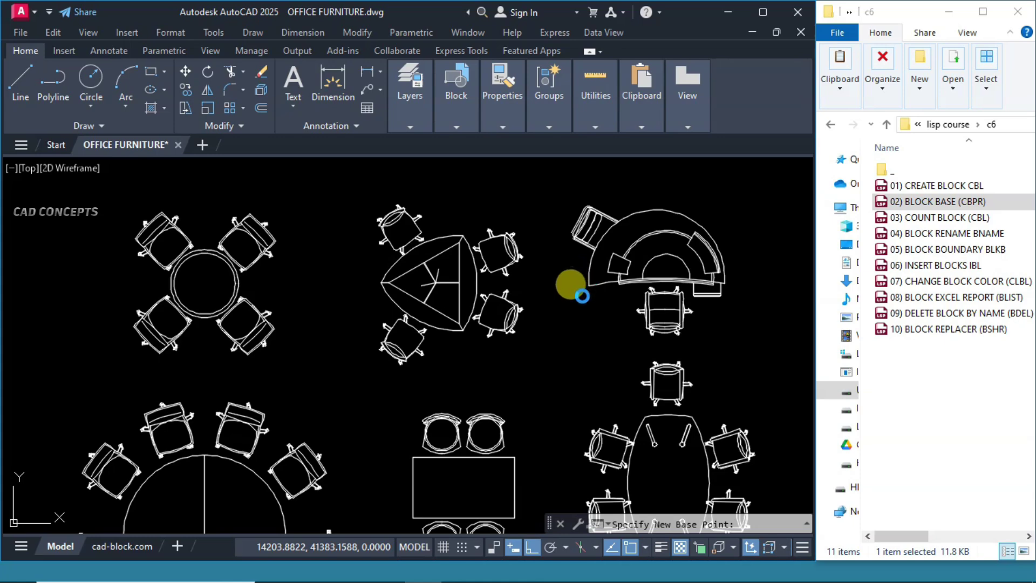
left_click(623, 278)
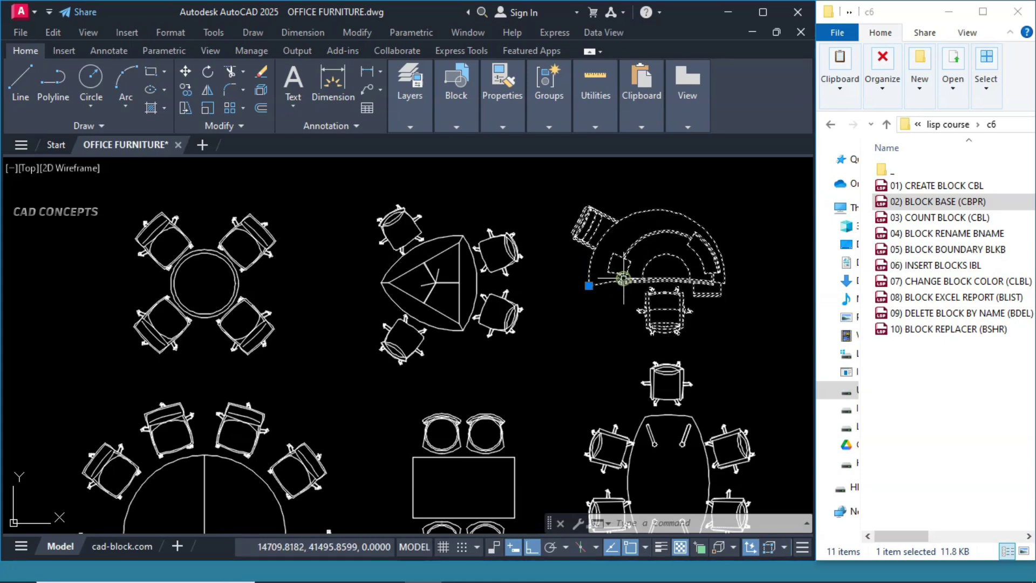
key("Escape")
middle_click_drag(623, 278, 454, 314)
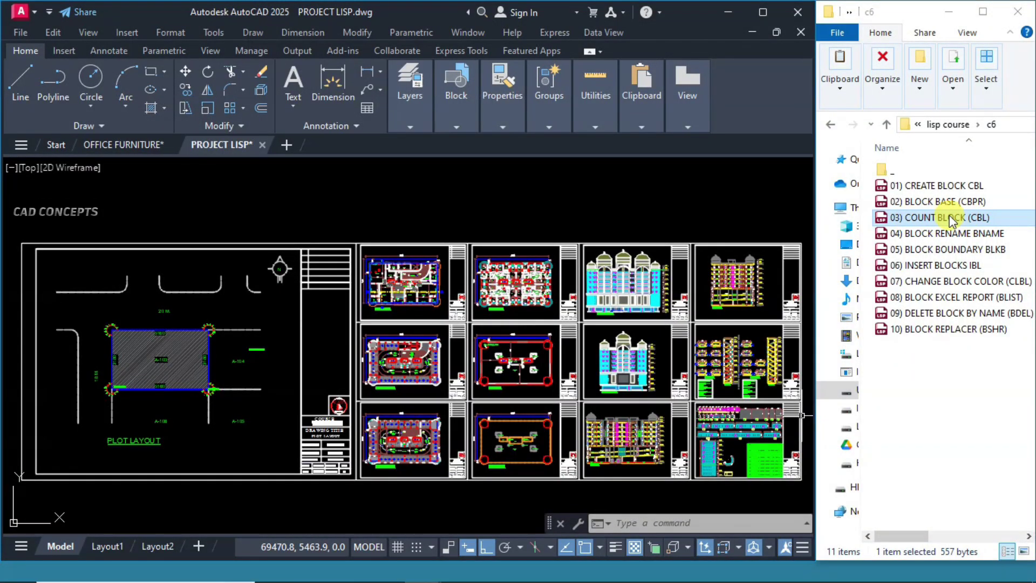
Load 03) COUNT BLOCK (CBL) into the PROJECT LISP drawing and place its block count text above the sheets.
mouse_move(922, 224)
left_mouse_down()
mouse_move(643, 292)
mouse_move(264, 364)
left_mouse_up()
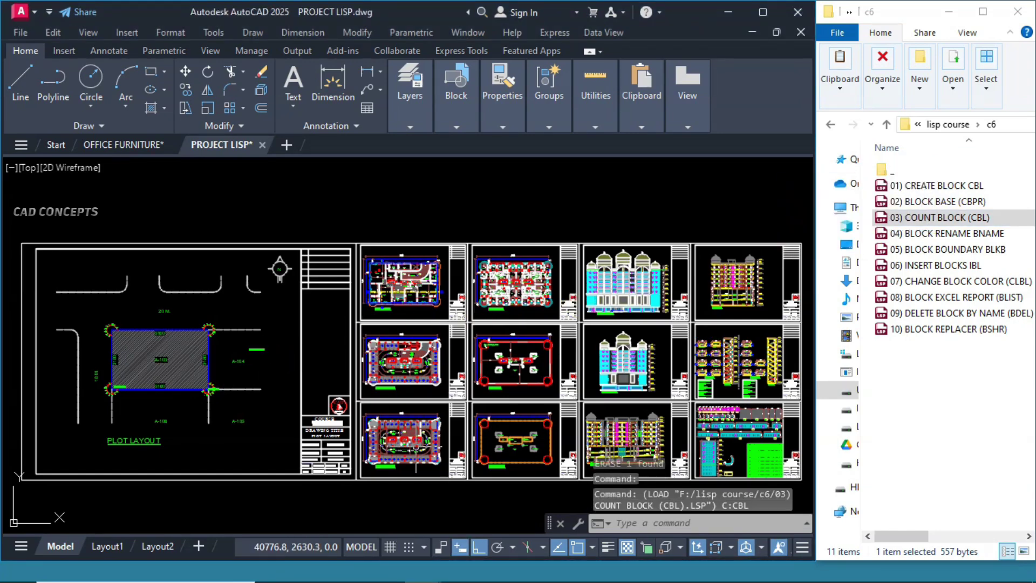
type("CBL")
key("Return")
left_click(363, 206)
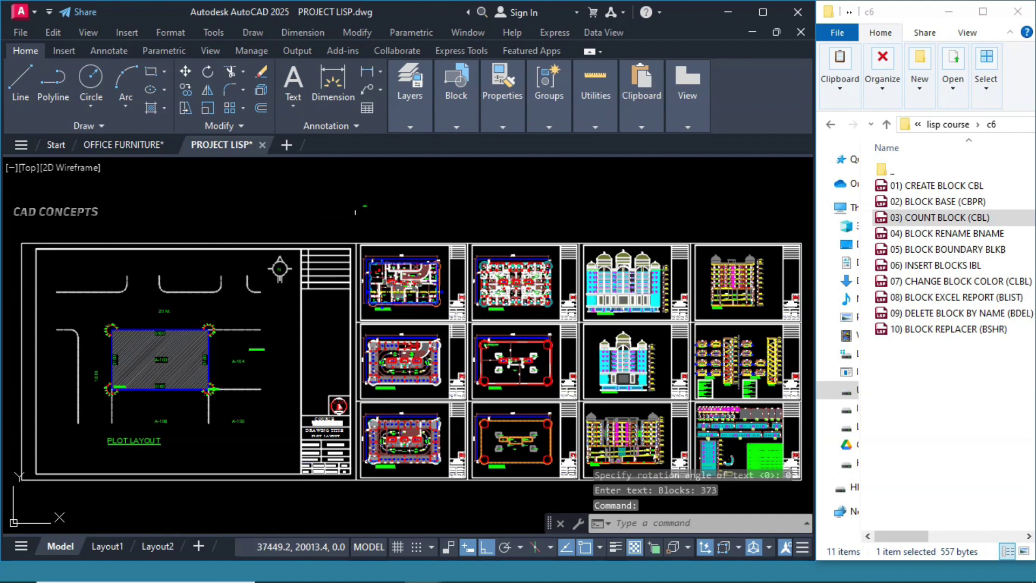
Scale up the block count text above the sheets with the Scale command.
left_click(363, 206)
type("sc")
key("Return")
left_click(359, 205)
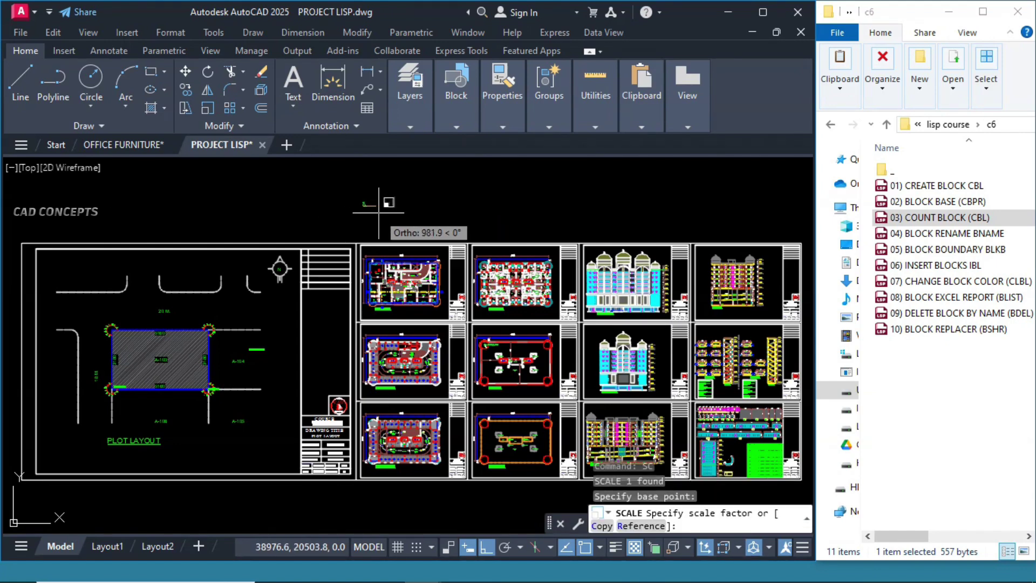
left_click(493, 216)
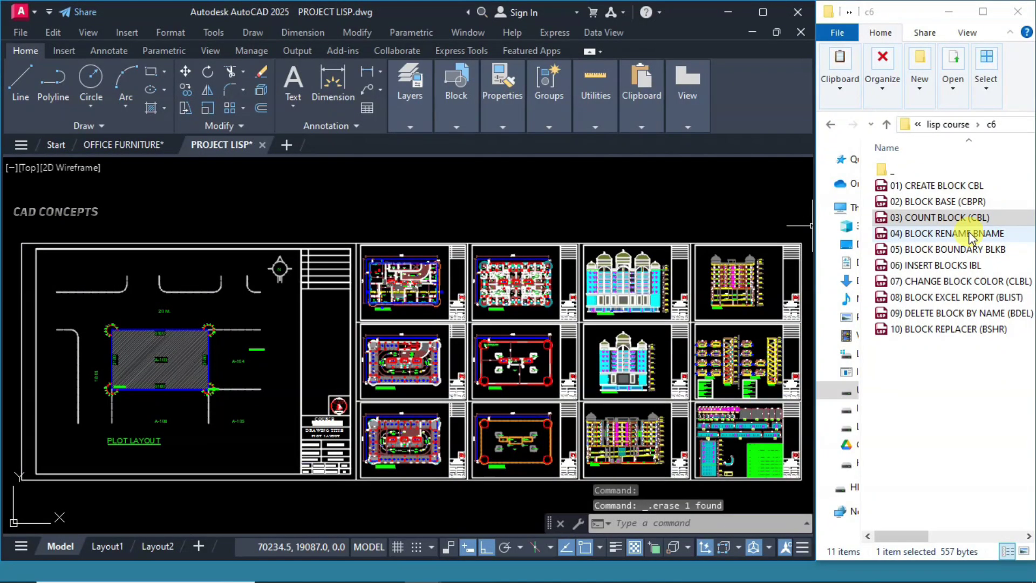
Load 04) BLOCK RENAME BNAME into the PROJECT LISP drawing and rename the bedroom's double bed block as DBED with BNAME.
left_click(971, 238)
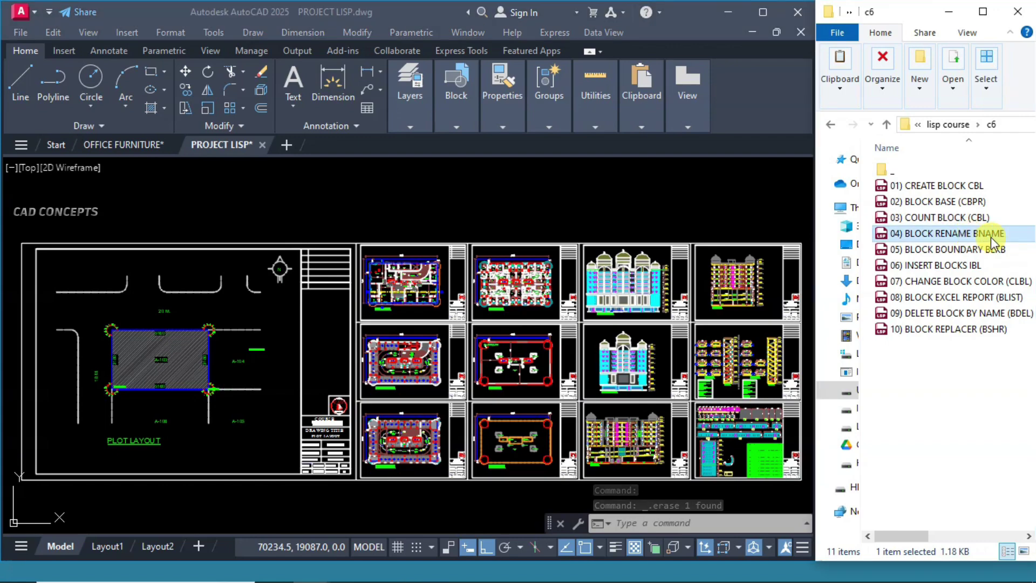
mouse_move(966, 242)
left_mouse_down()
mouse_move(839, 226)
mouse_move(484, 225)
left_mouse_up()
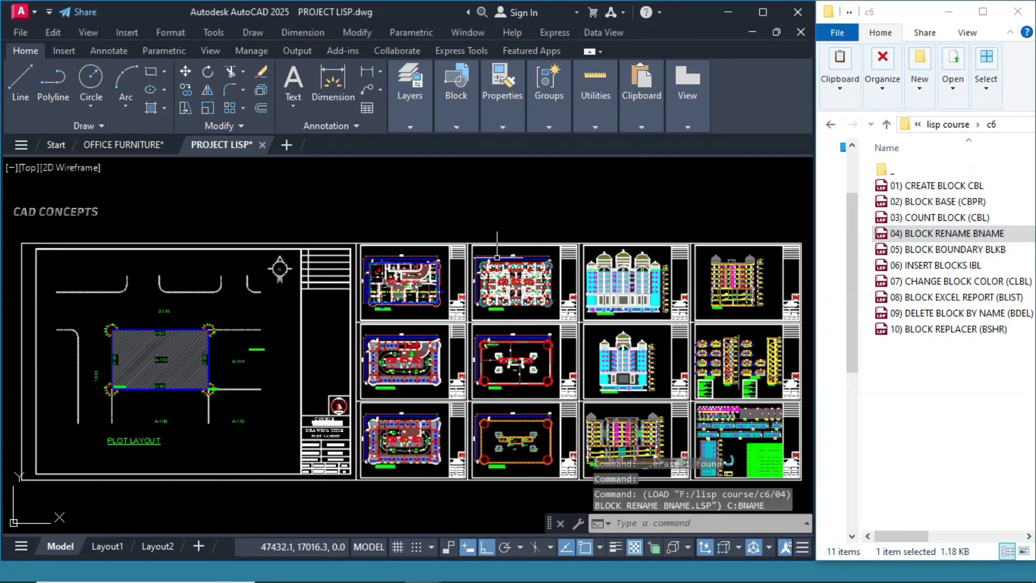
scroll(508, 277, "up", 4)
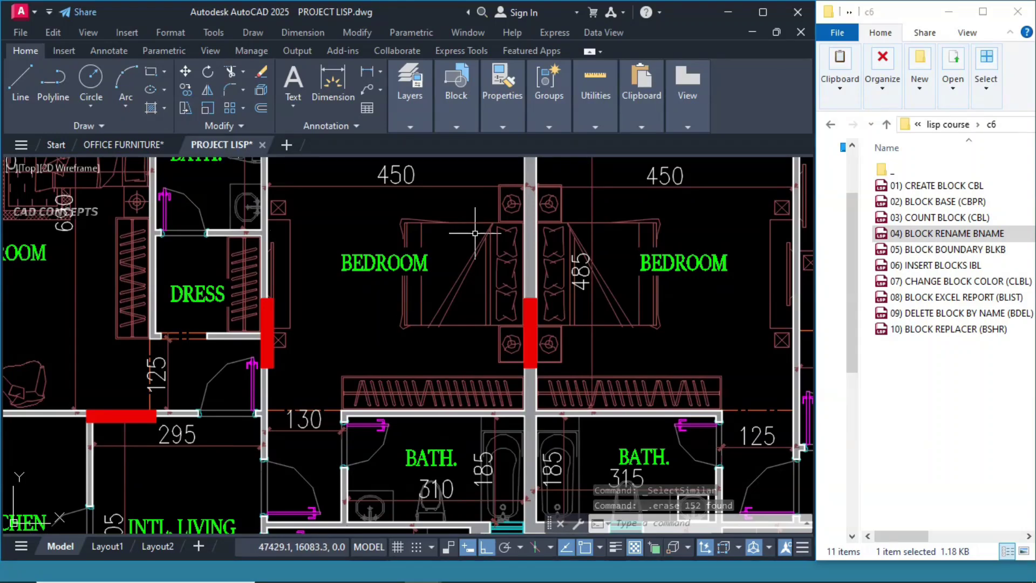
type("BNAME")
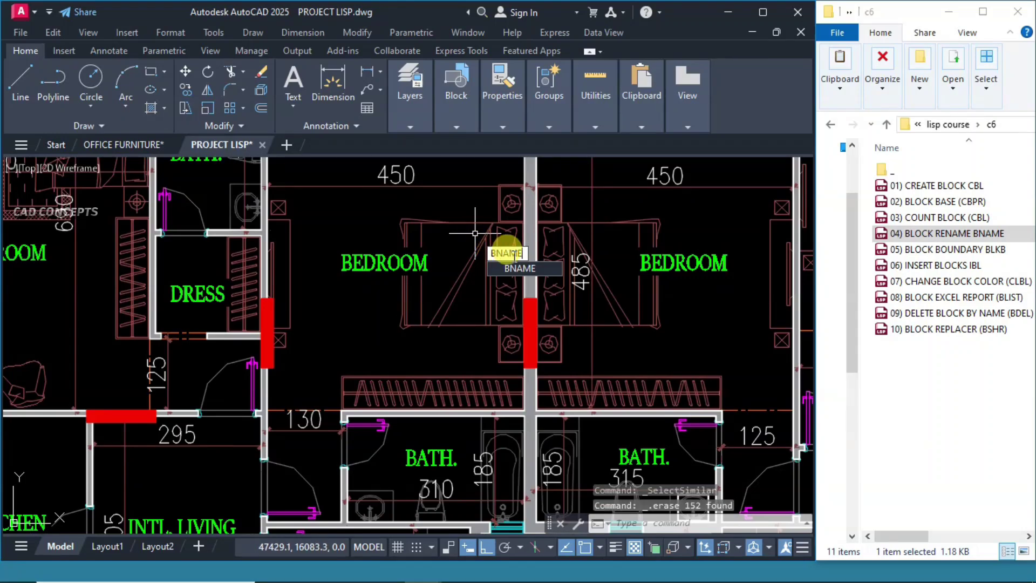
key("Return")
left_click(494, 238)
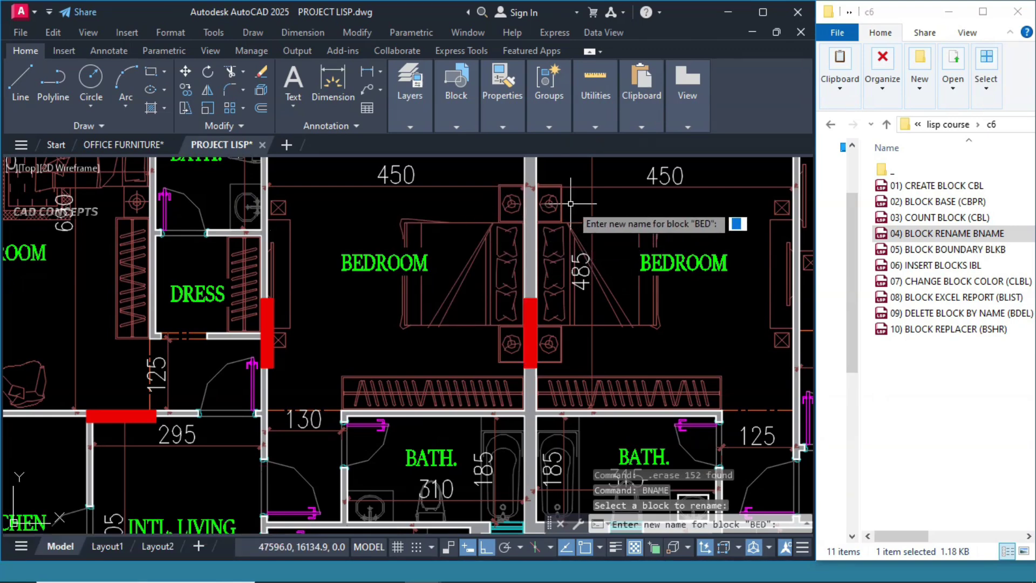
type("DBED")
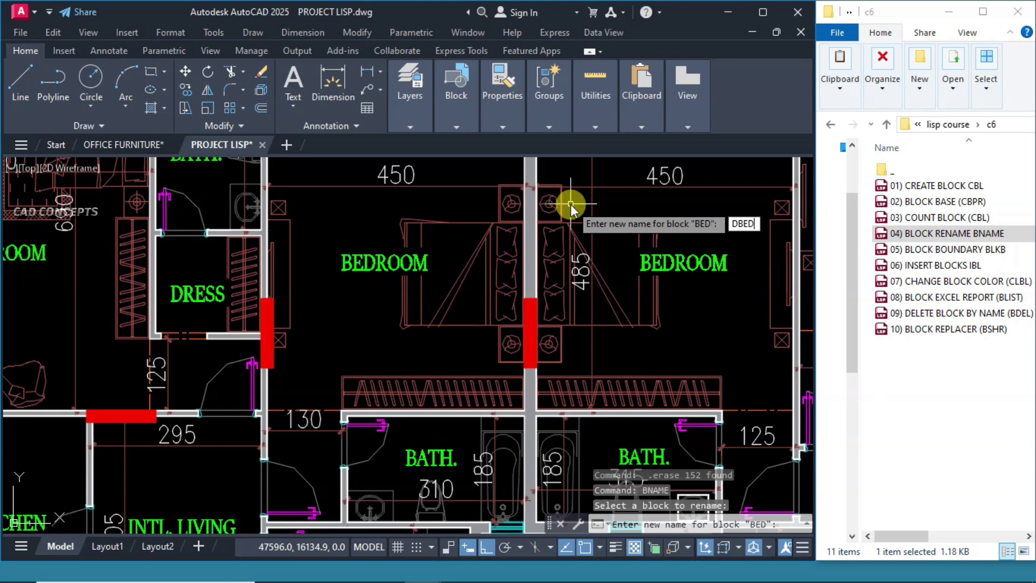
key("Return")
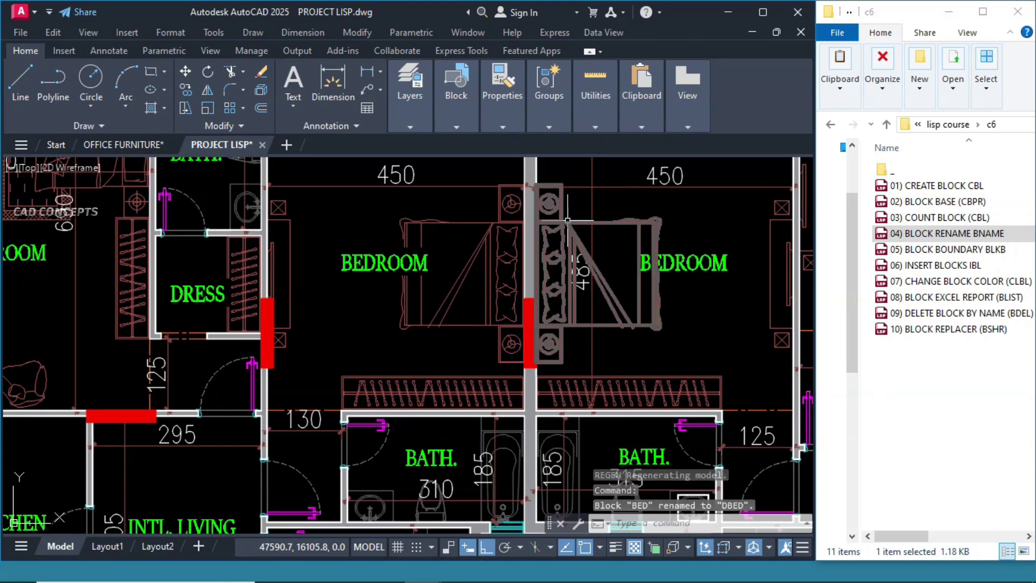
Rename the TV cabinet block beside the curved window of the corner bedroom as TVSET with BNAME.
middle_click_drag(342, 219, 592, 281)
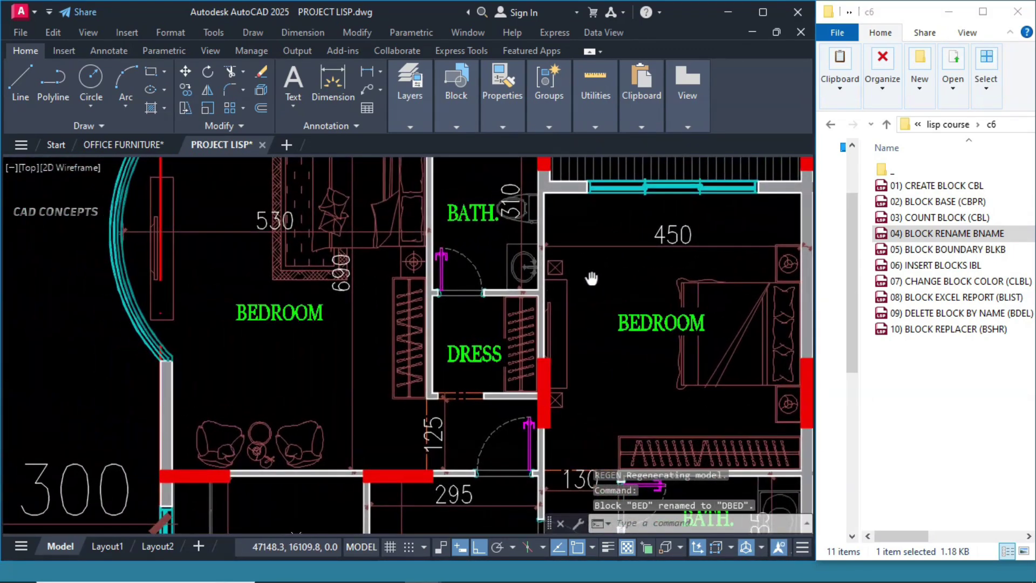
middle_click_drag(257, 304, 436, 279)
type("BNAME")
key("Return")
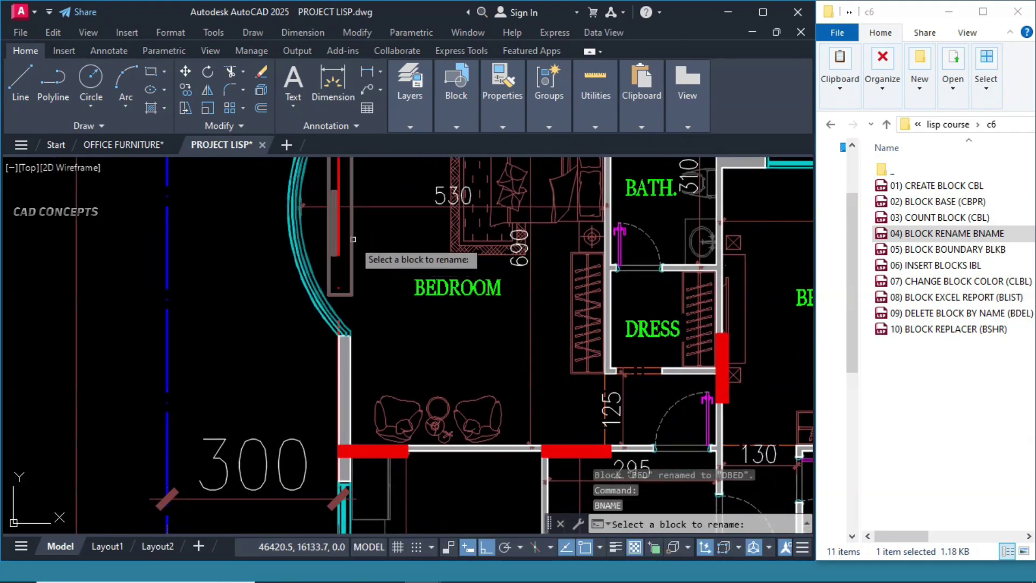
left_click(351, 238)
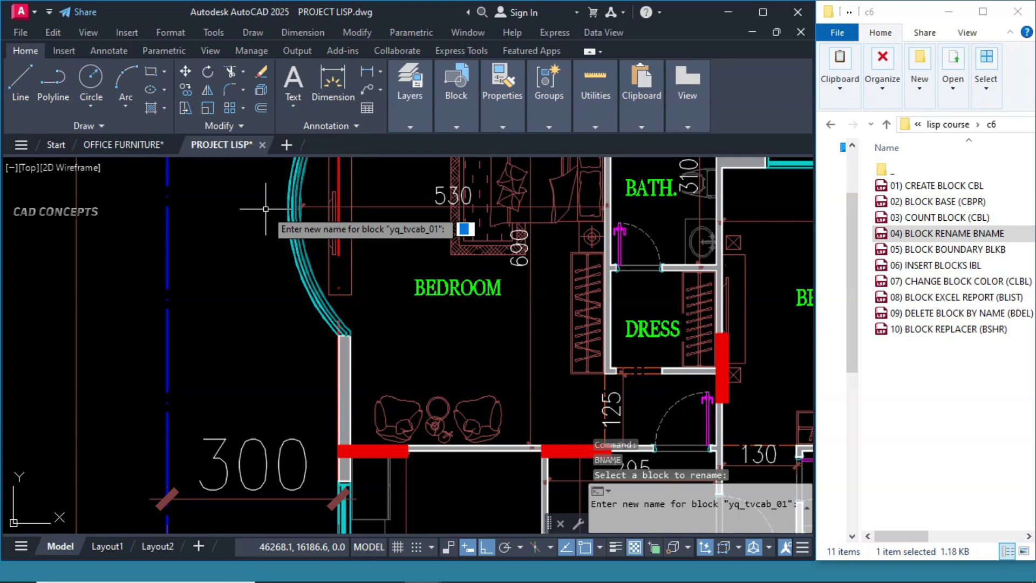
type("TV")
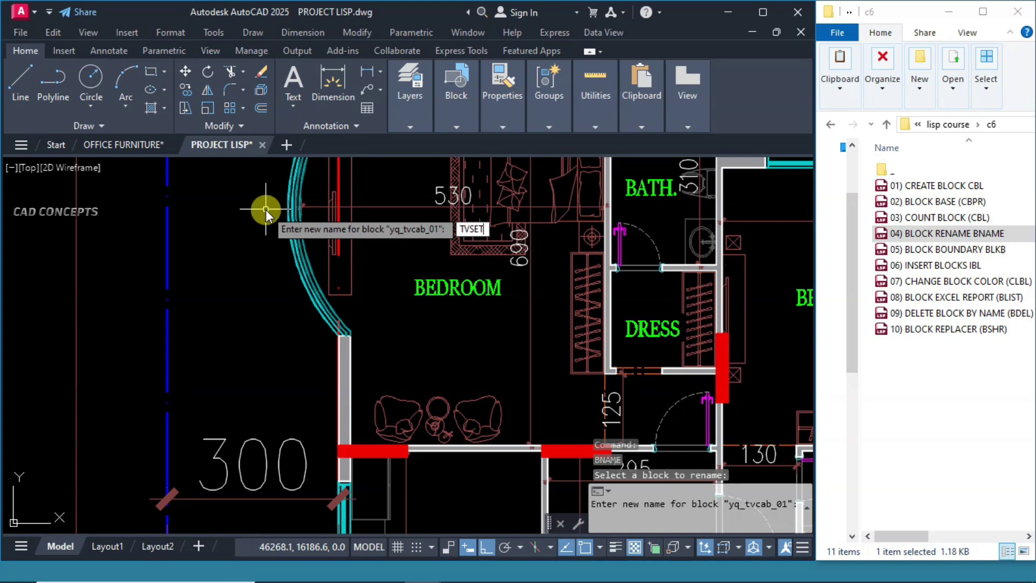
type("SET")
key("Return")
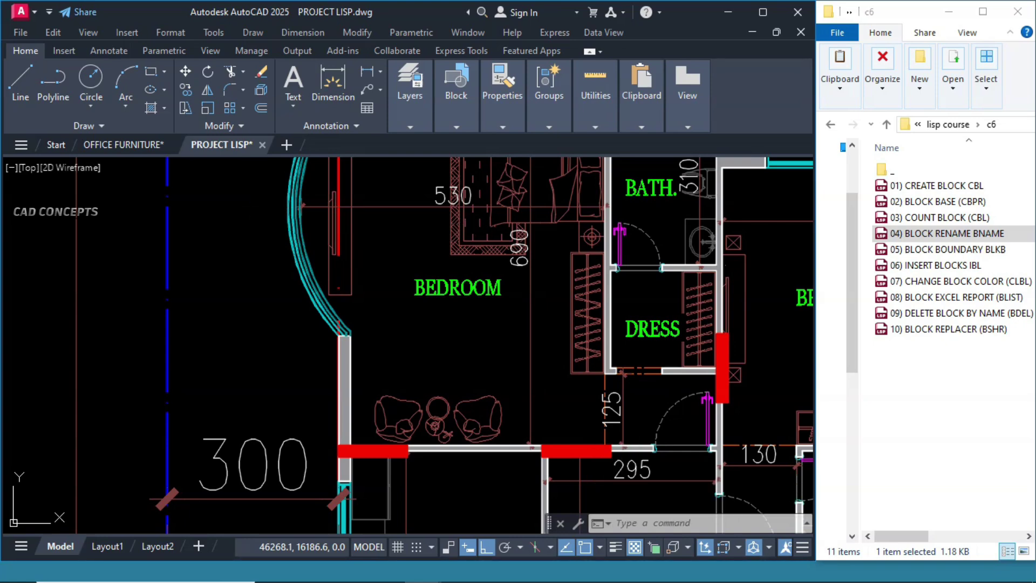
Rename the two-chair seating block at the lower wall of the corner bedroom as CHAIR with BNAME.
middle_click_drag(439, 399, 416, 282)
left_click(417, 282)
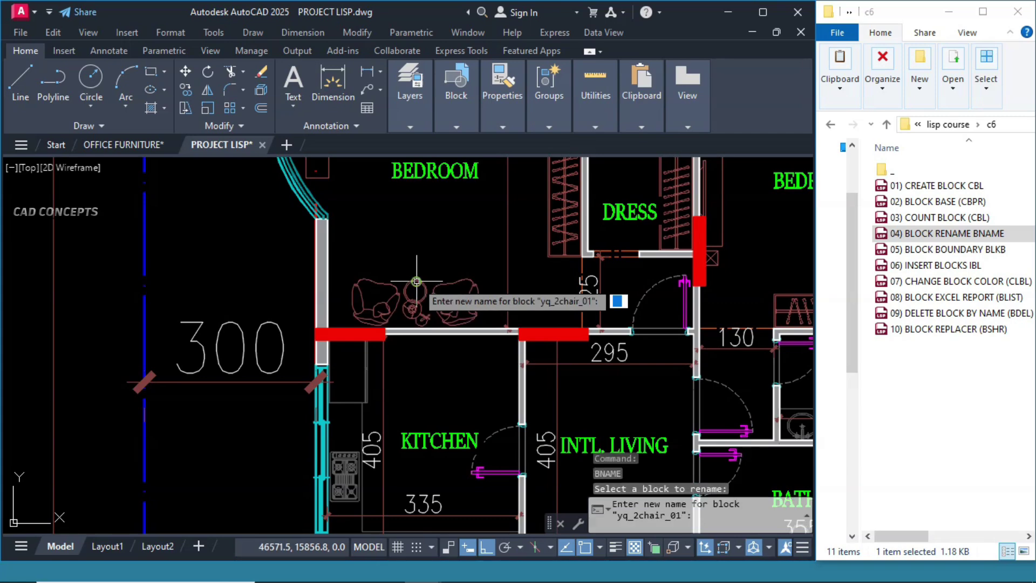
type("CHAIR")
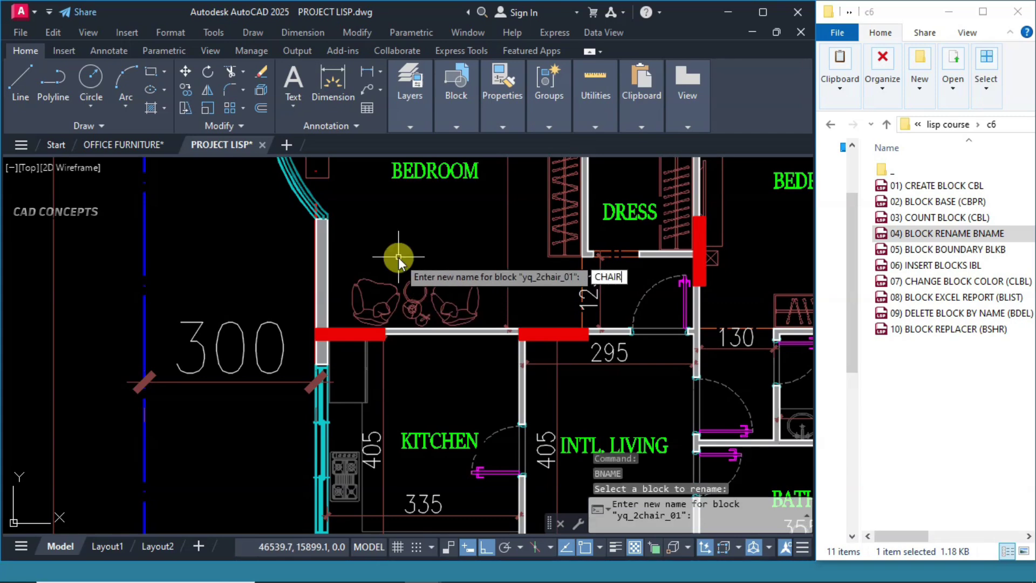
key("Return")
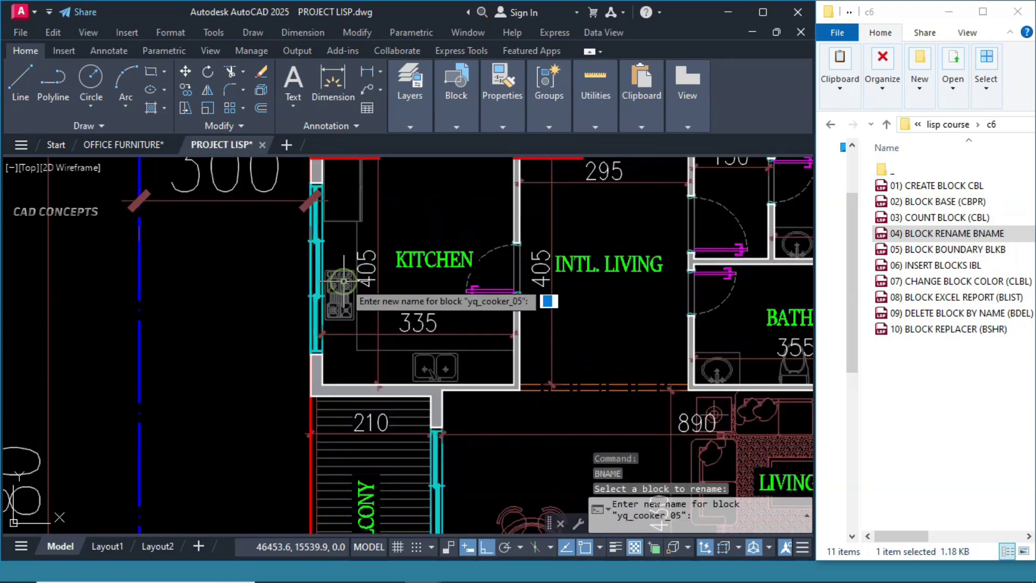
Rename the cooker block on the kitchen counter as COOKER with BNAME.
type("COO")
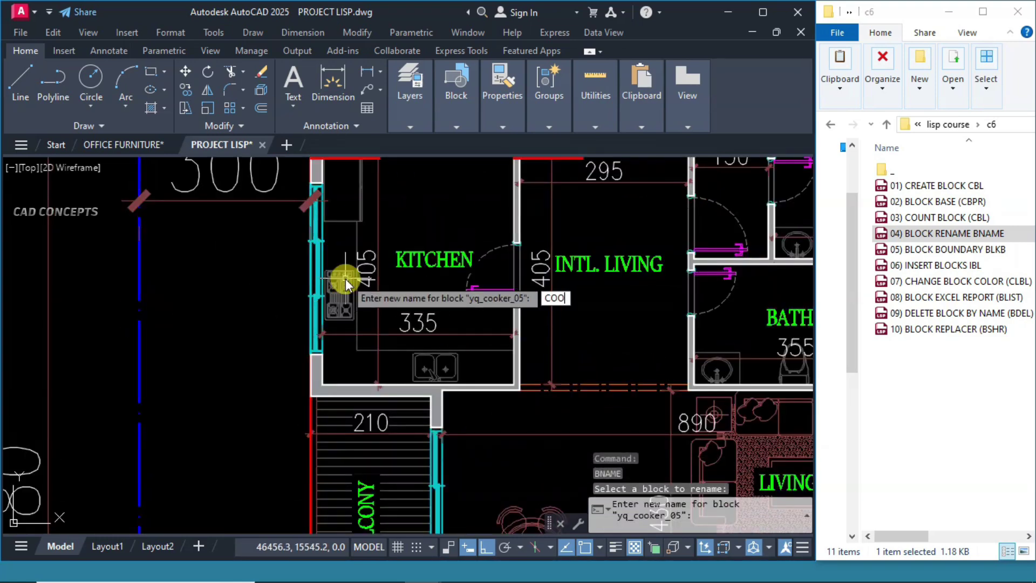
type("KER")
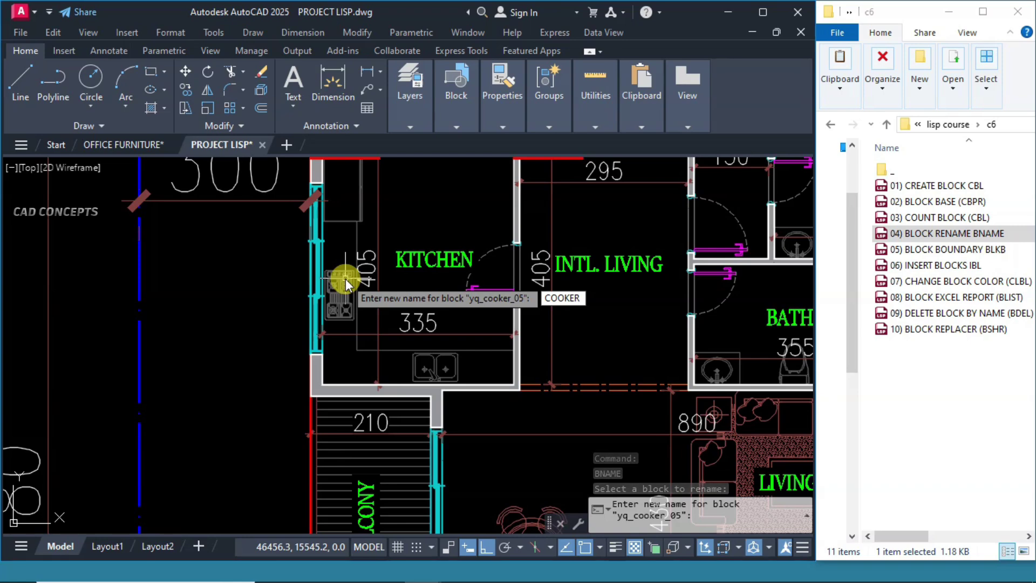
key("Return")
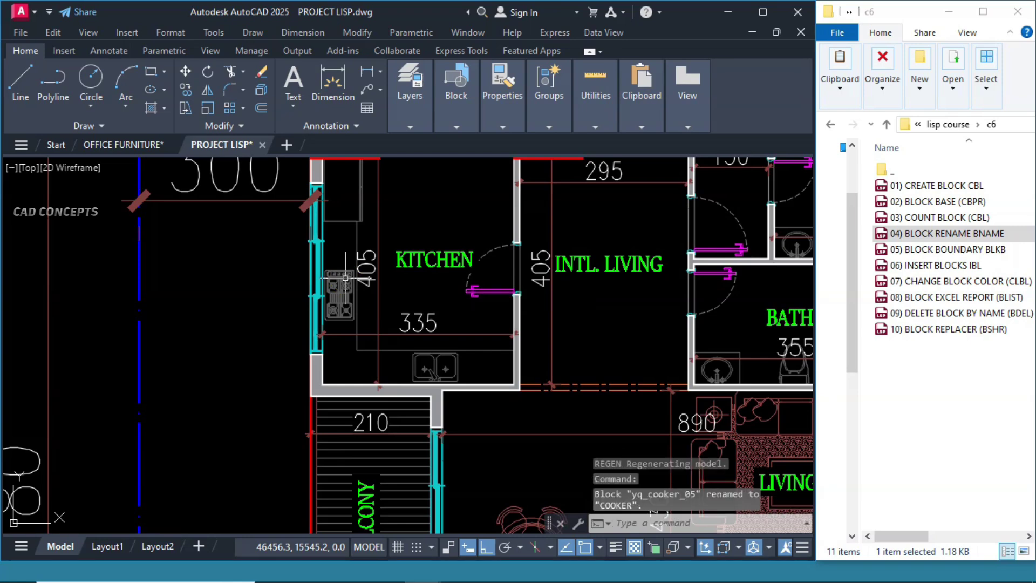
Rename the double-bowl sink block in the kitchen as SINK with BNAME.
key("Return")
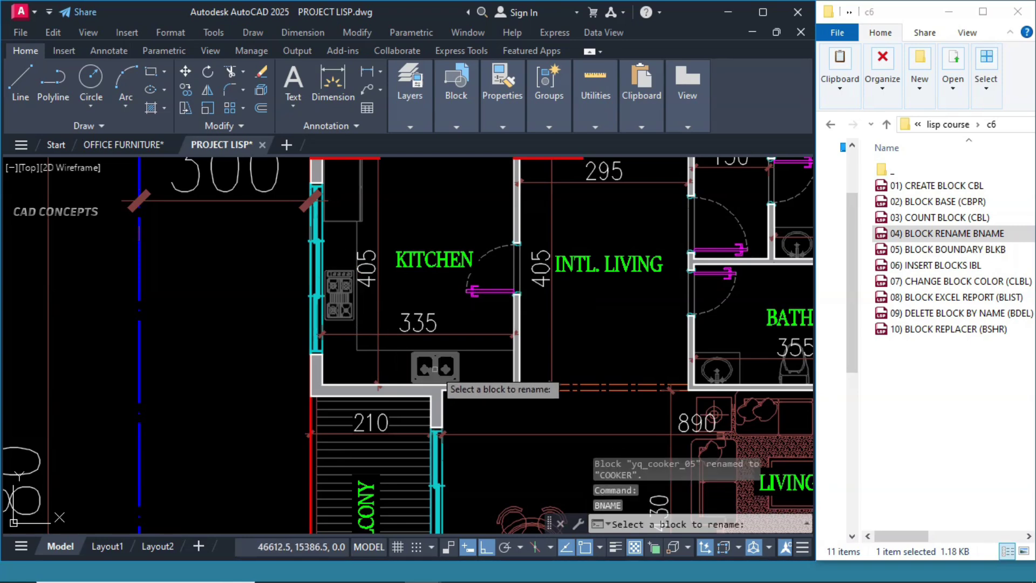
left_click(434, 369)
type("SINK")
key("Return")
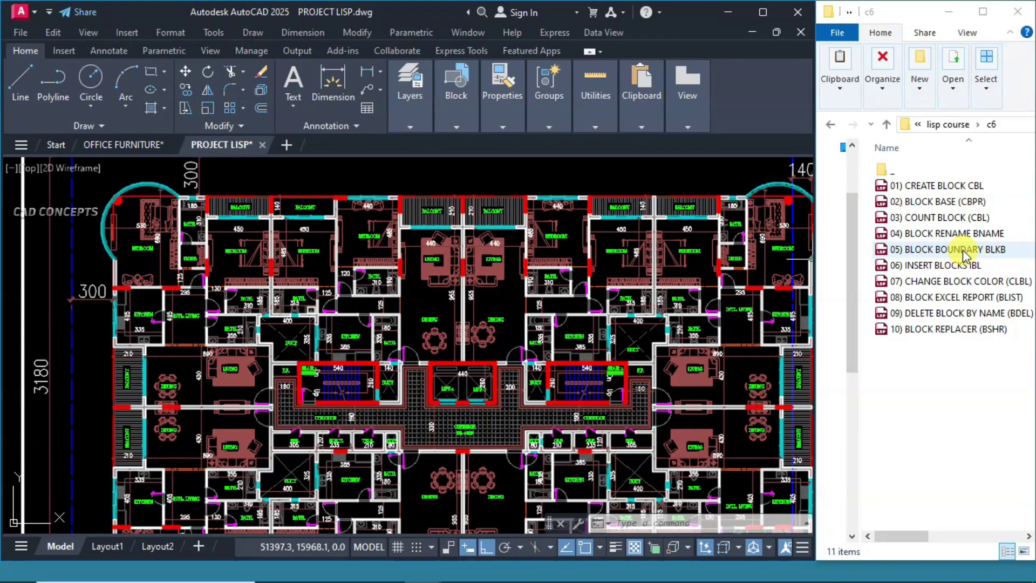
Load 05) BLOCK BOUNDARY BLKB and create boundary polylines around the two mirrored living room sofa set blocks with BLKB.
mouse_move(963, 254)
left_mouse_down()
mouse_move(864, 259)
mouse_move(536, 327)
mouse_move(405, 336)
left_mouse_up()
scroll(402, 286, "up", 5)
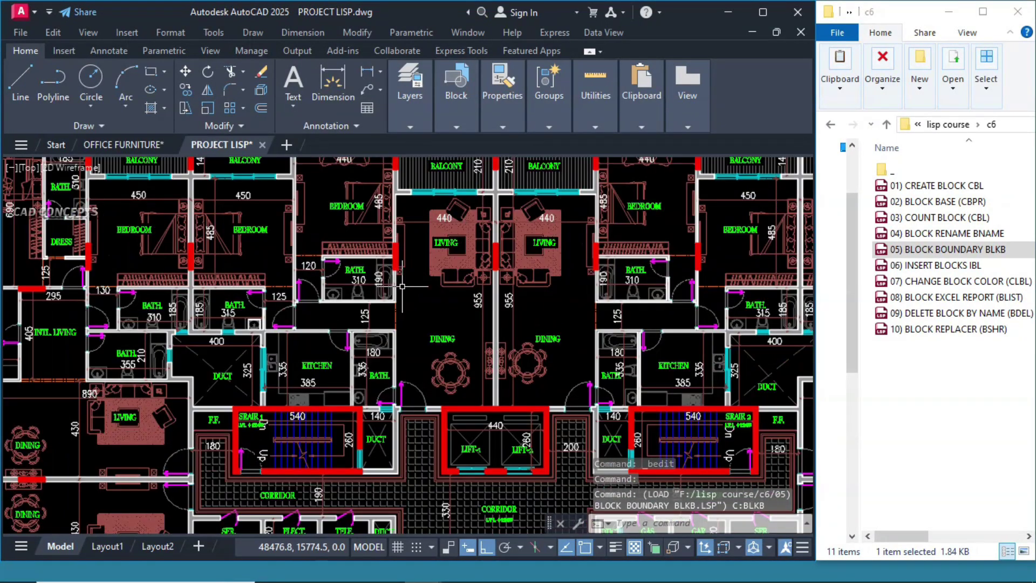
scroll(402, 286, "down", 5)
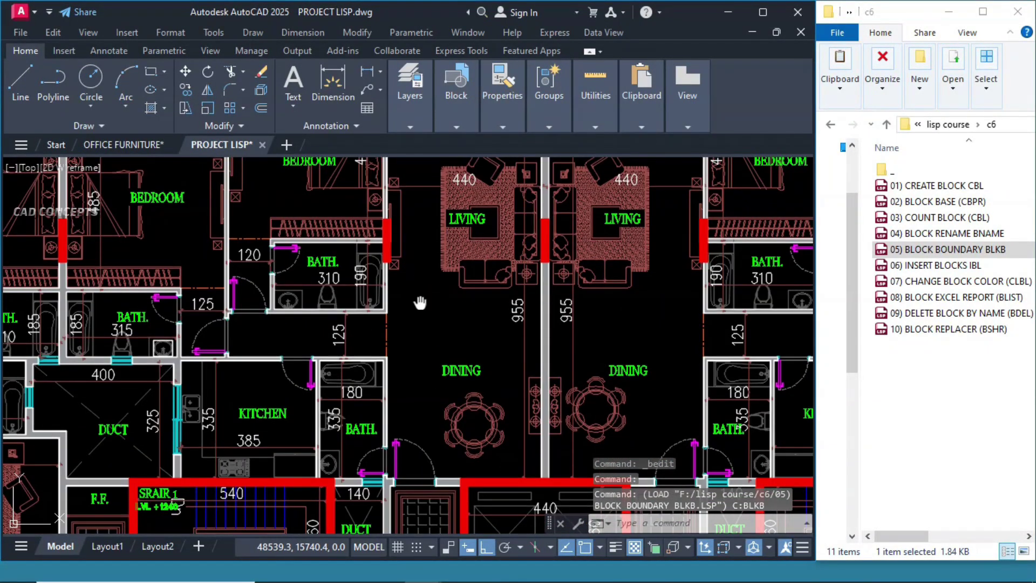
scroll(423, 300, "down", 1)
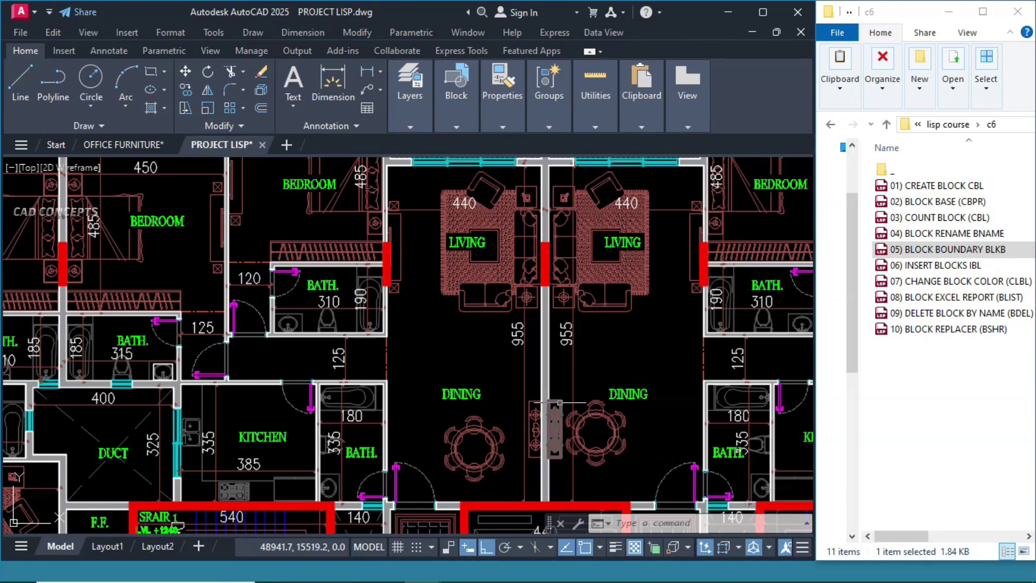
type("BLKB")
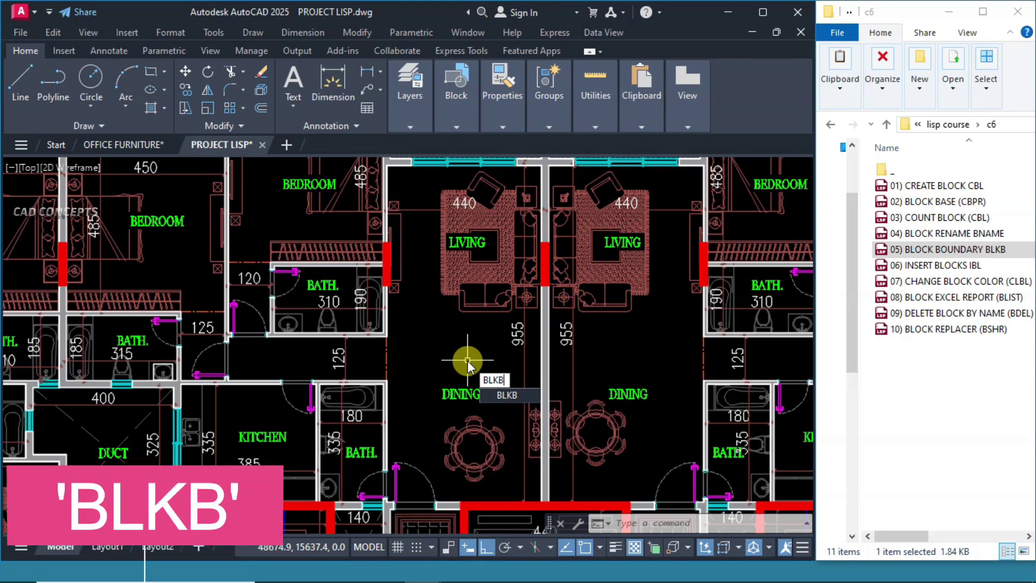
key("Return")
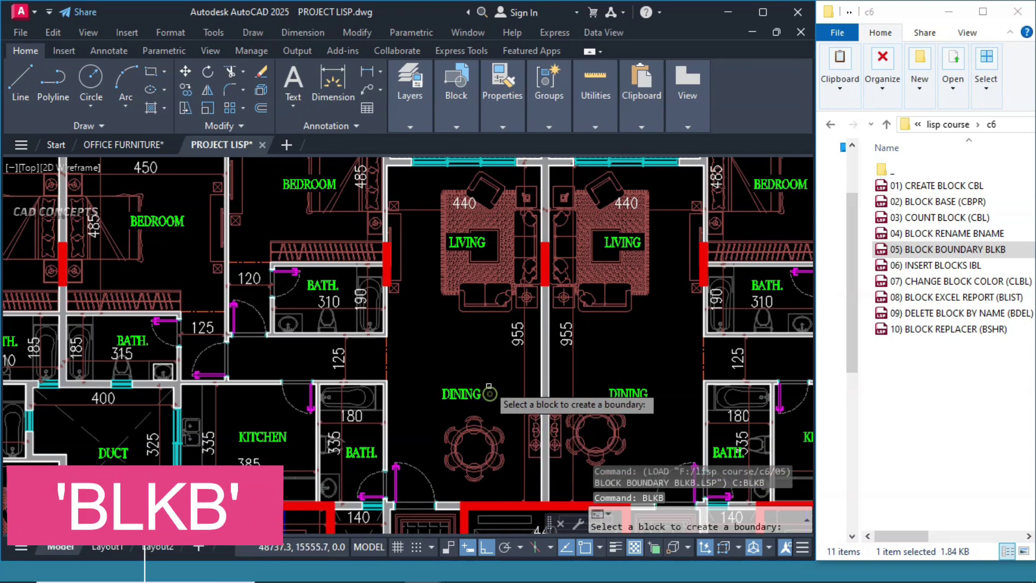
left_click(476, 313)
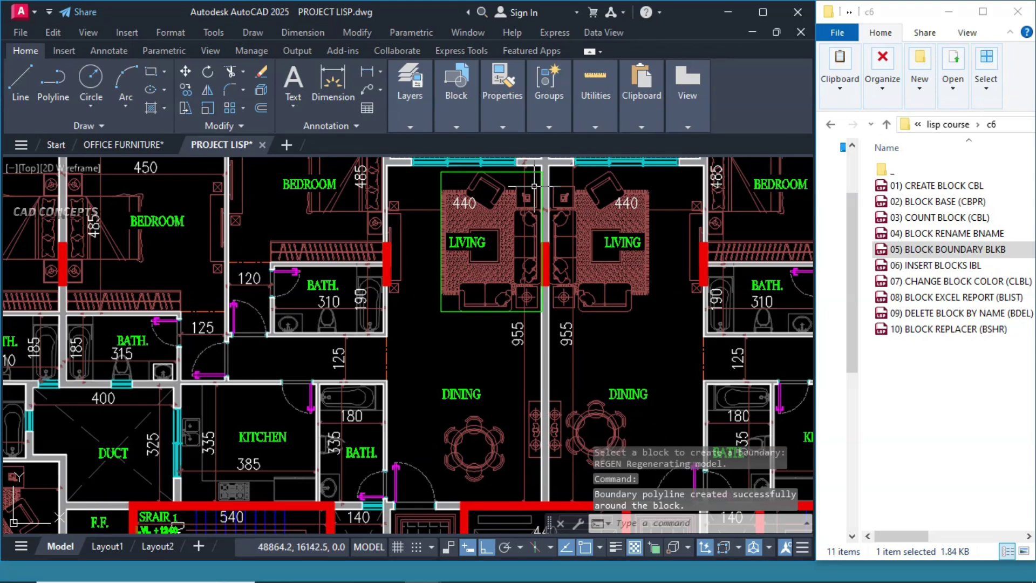
key("Return")
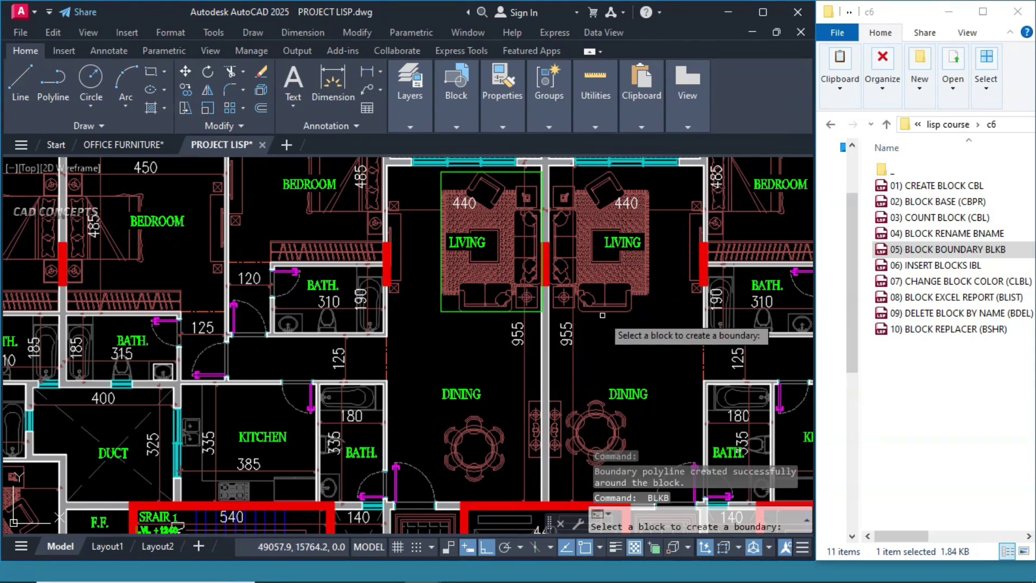
left_click(606, 311)
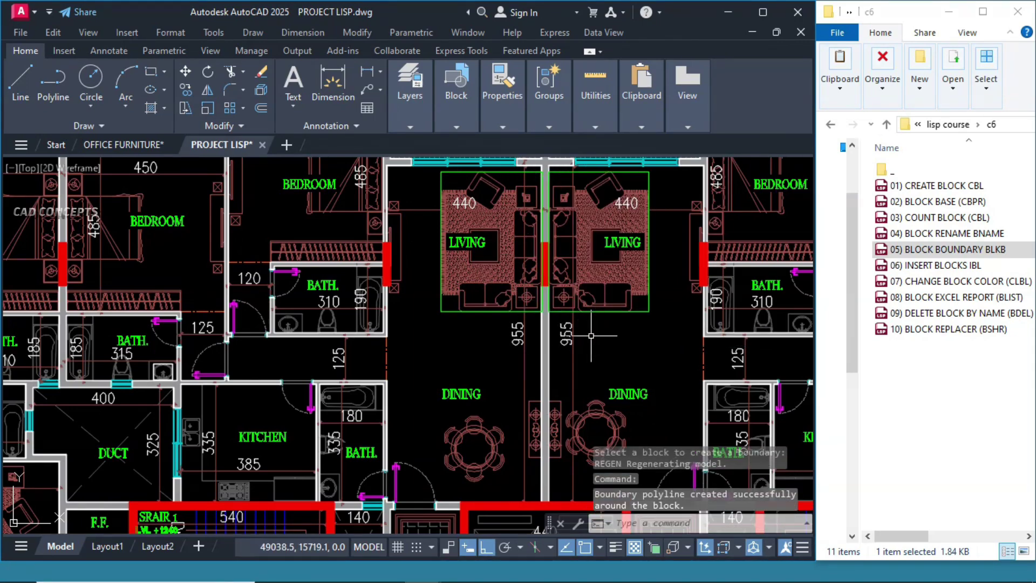
Create BLKB boundaries around the round dining table blocks in the two adjoining dining areas.
key("Return")
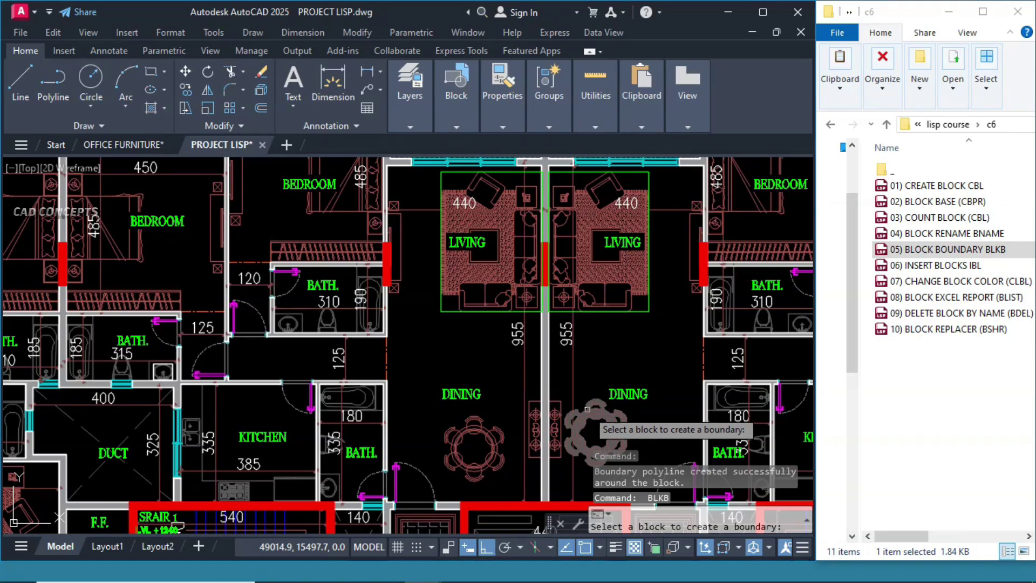
left_click(588, 409)
key("Return")
left_click(469, 432)
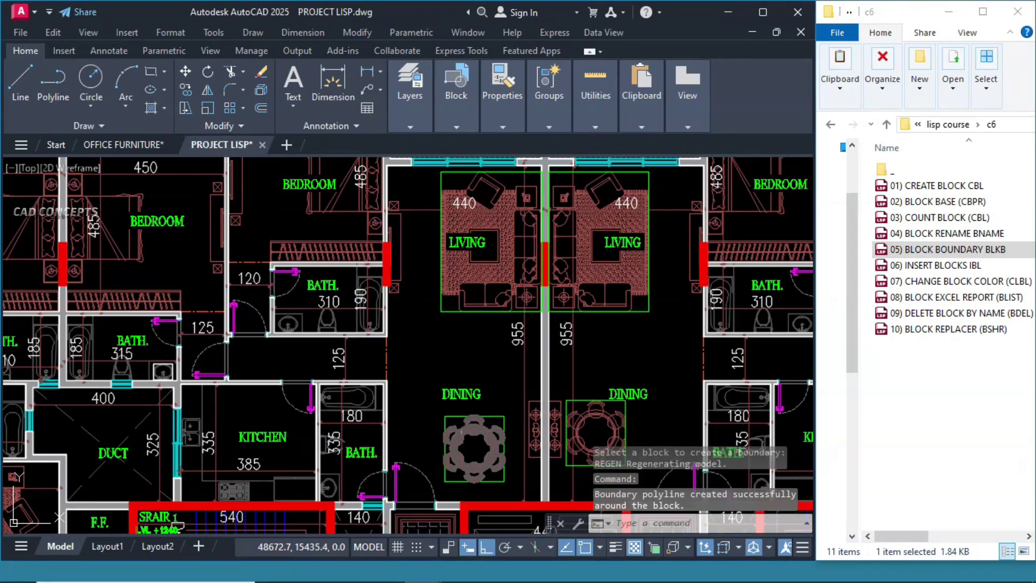
Create BLKB boundaries around the bed and TV cabinet blocks in the two neighbouring bedrooms to the left of the living room.
key("Return")
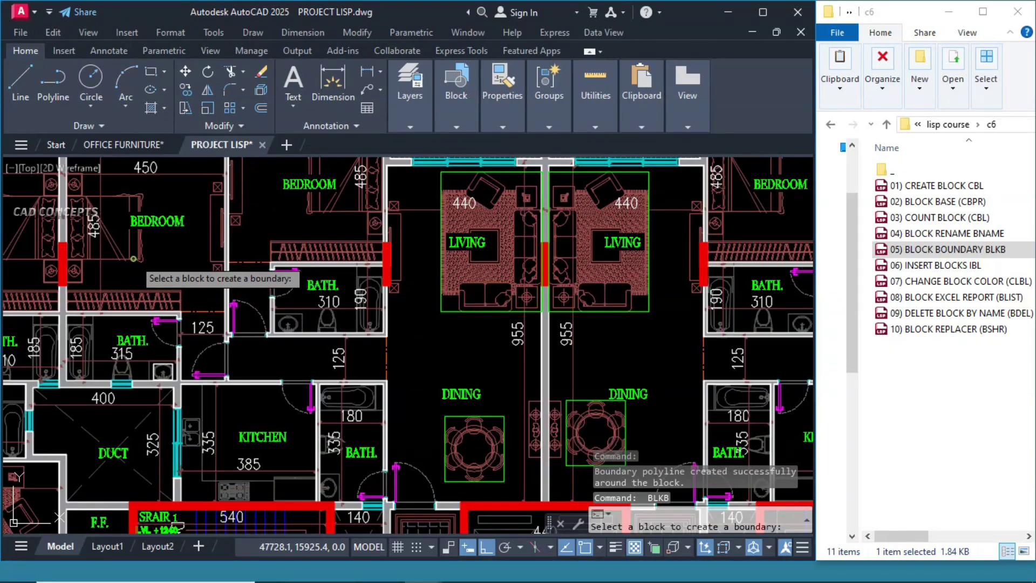
left_click(133, 253)
mouse_move(168, 262)
middle_mouse_down()
mouse_move(189, 273)
mouse_move(346, 284)
middle_mouse_up()
key("Return")
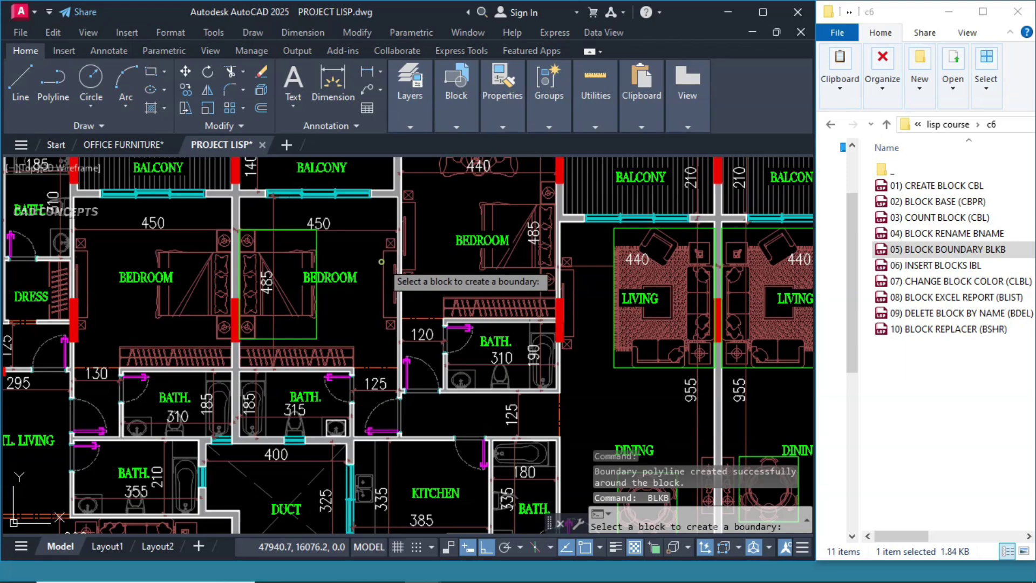
left_click(386, 260)
key("Return")
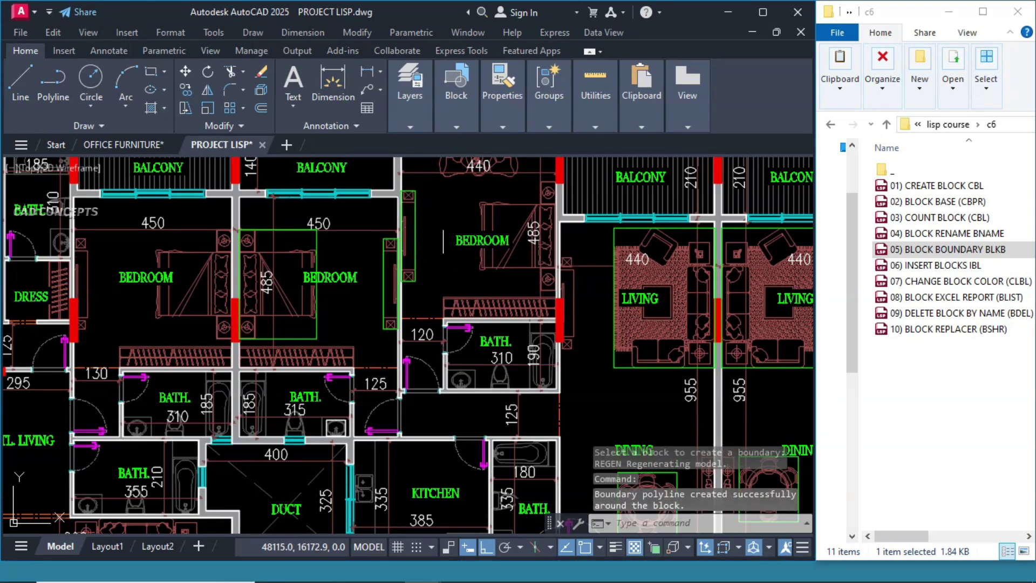
left_click(495, 205)
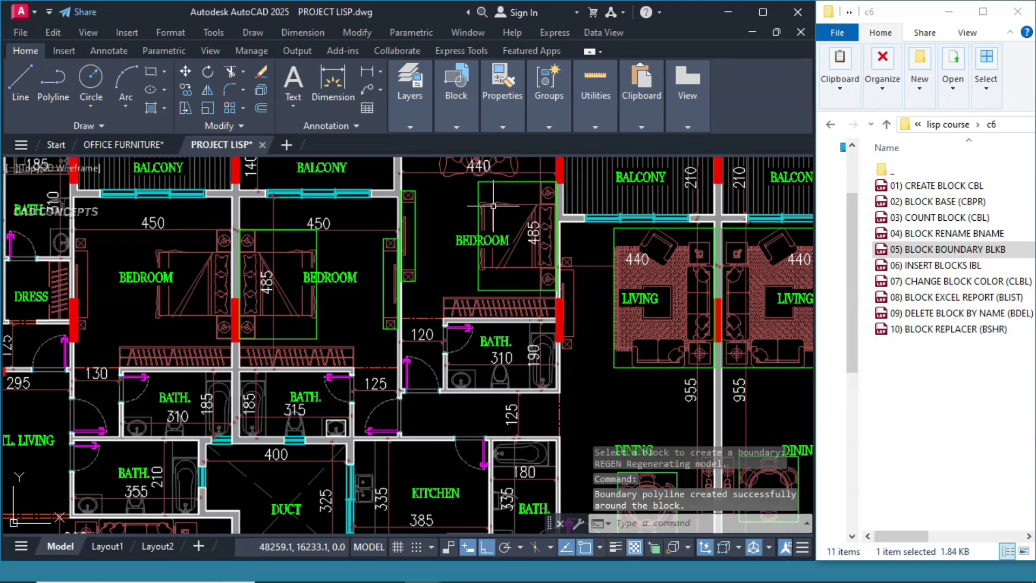
key("Return")
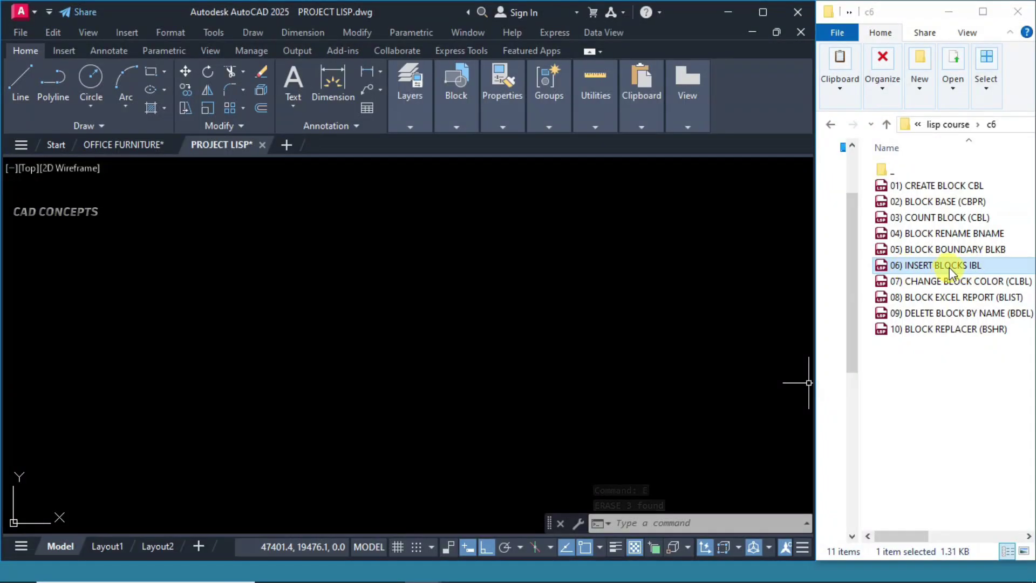
Load 06) INSERT BLOCKS IBL and insert the SOFA block on the empty left side of the drawing with IBL.
left_click_drag(950, 267, 335, 339)
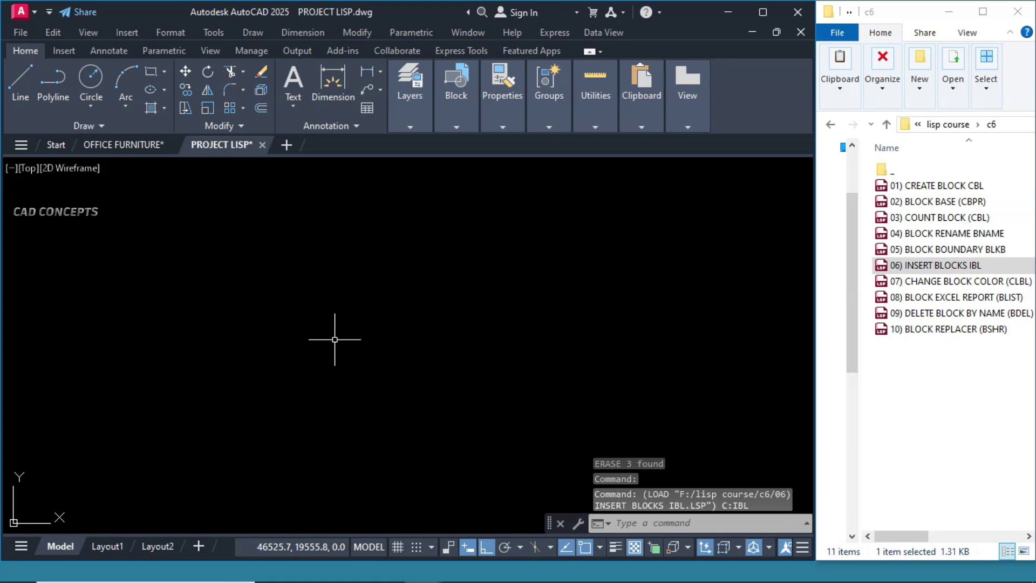
type("IBL")
key("Return")
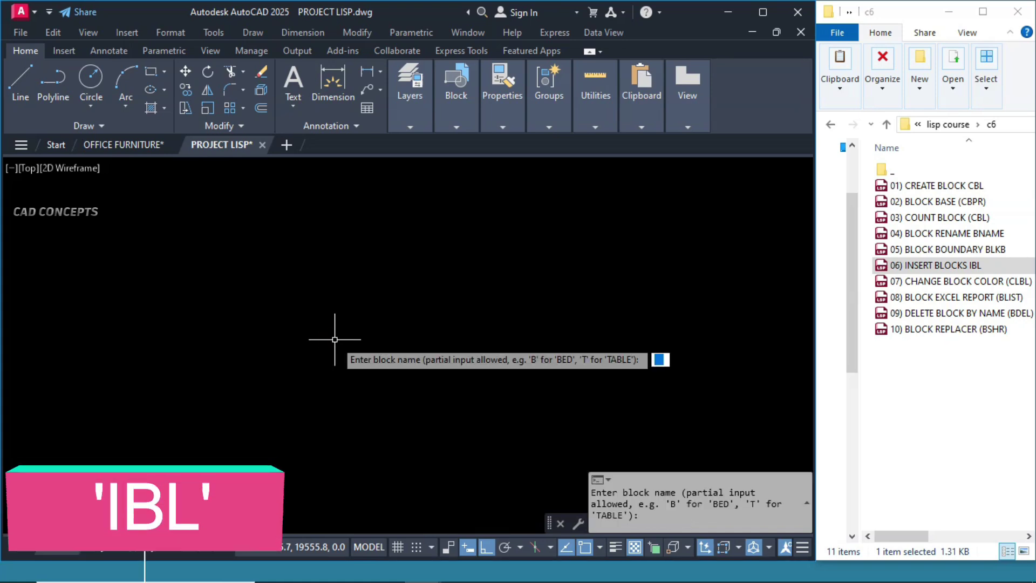
type("SOFA")
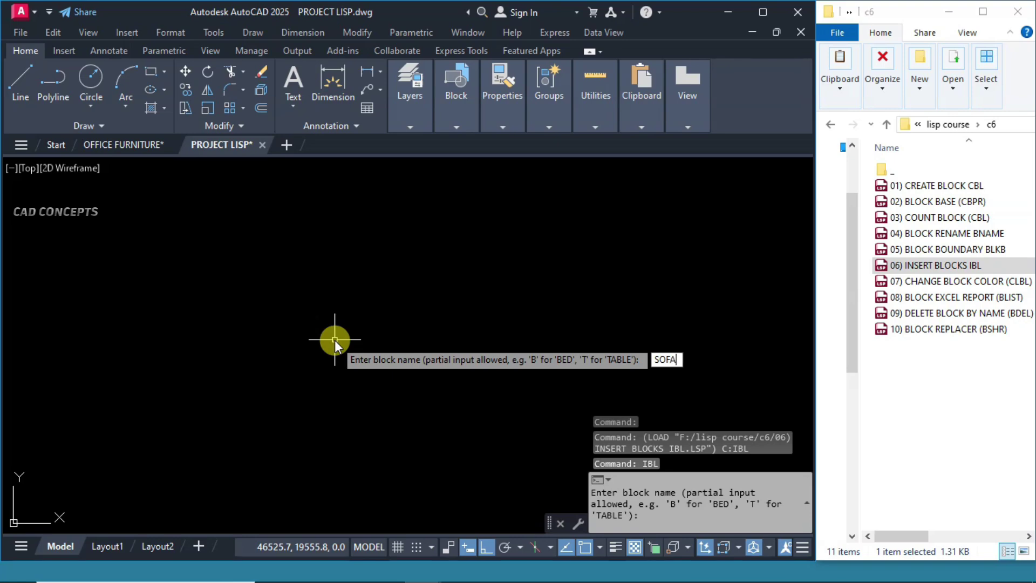
key("Return")
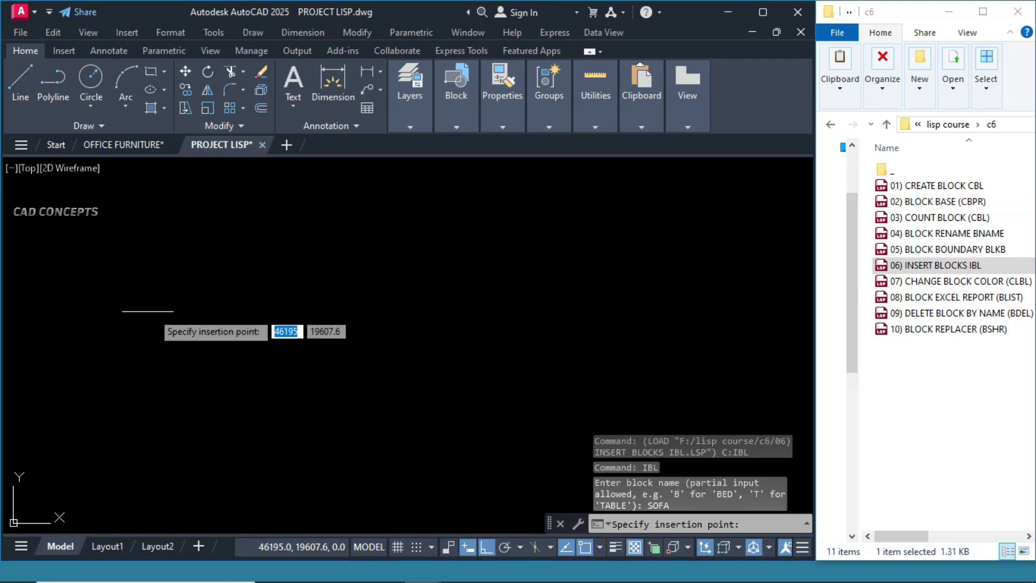
left_click(83, 318)
key("Return")
key("Escape")
Insert the CHAIR block to the right of the sofa set with IBL, at rotation angle 0.
key("Return")
type("CHAI")
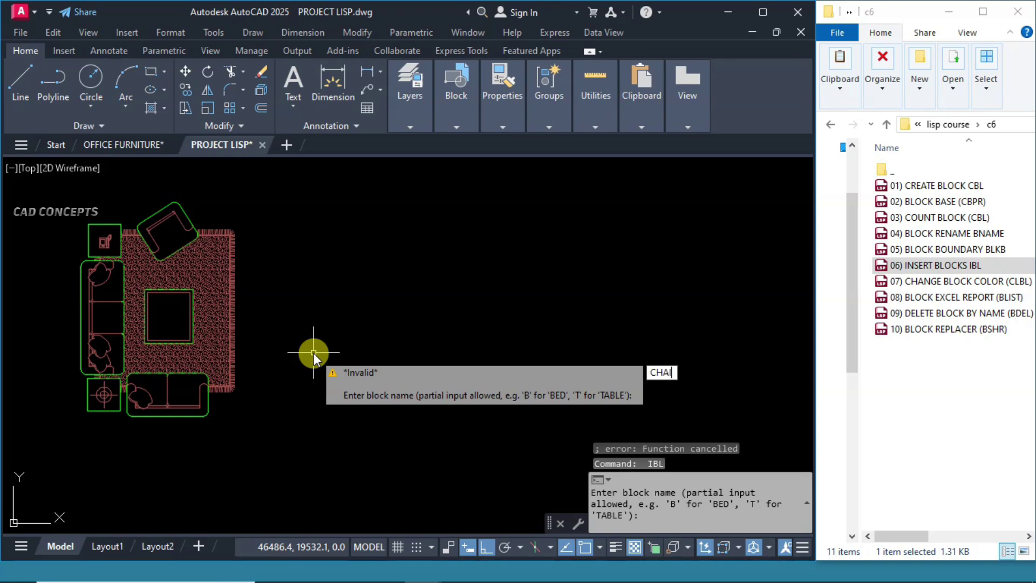
type("R")
key("Return")
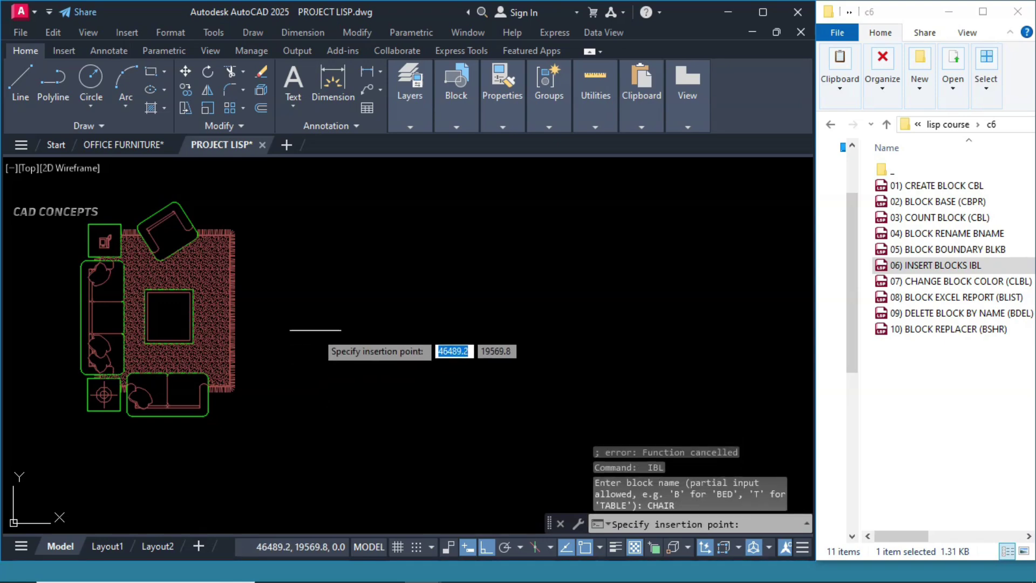
left_click(335, 304)
key("Return")
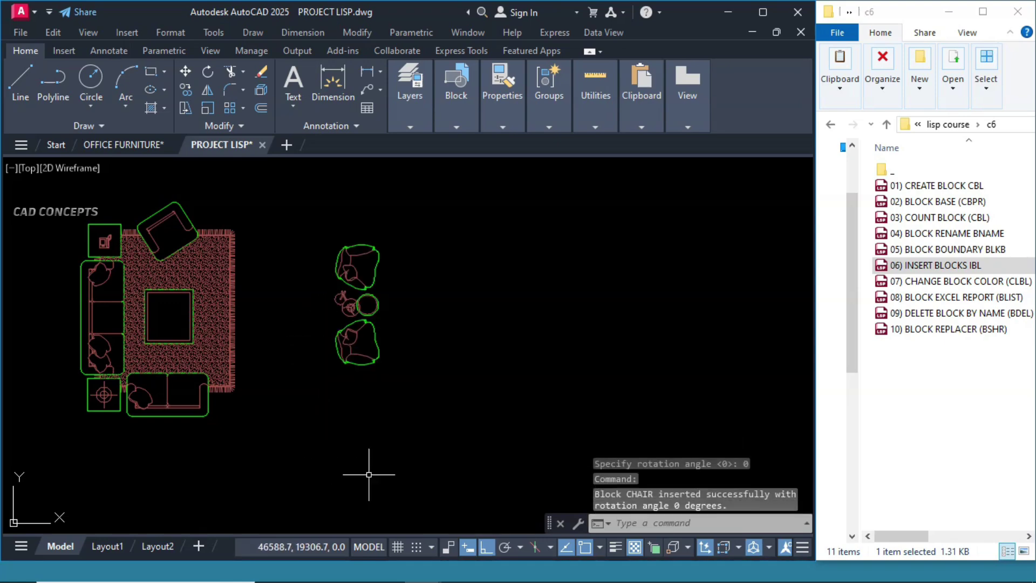
Insert another block to the right of the chairs with IBL, using the partial block name S.
right_click(435, 372)
type("S")
key("Return")
left_click(488, 299)
key("Return")
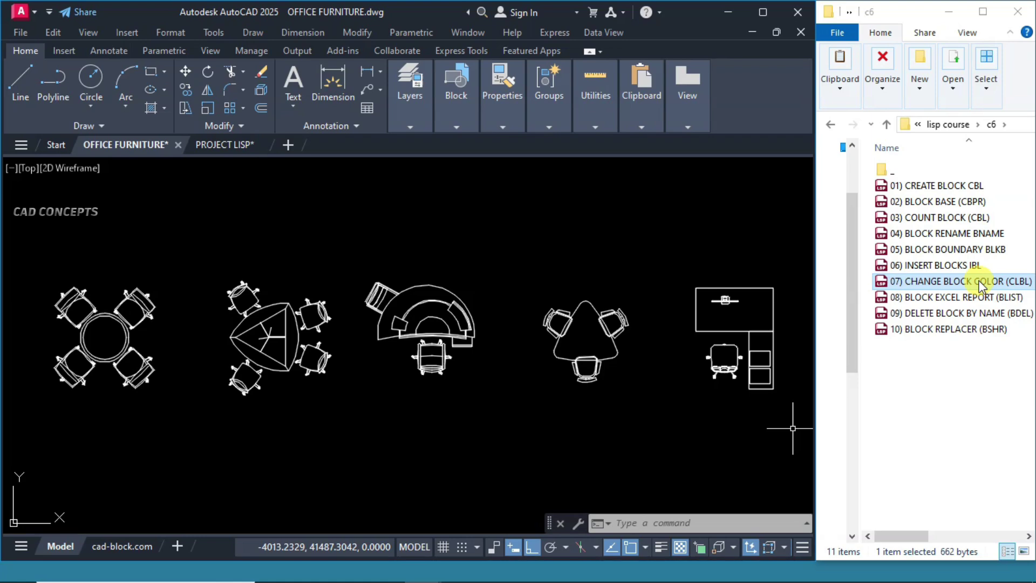
Load 07) CHANGE BLOCK COLOR (CLBL) in OFFICE FURNITURE.dwg and set the round four-chair table block to color 1 with CLBL.
left_click_drag(981, 286, 272, 421)
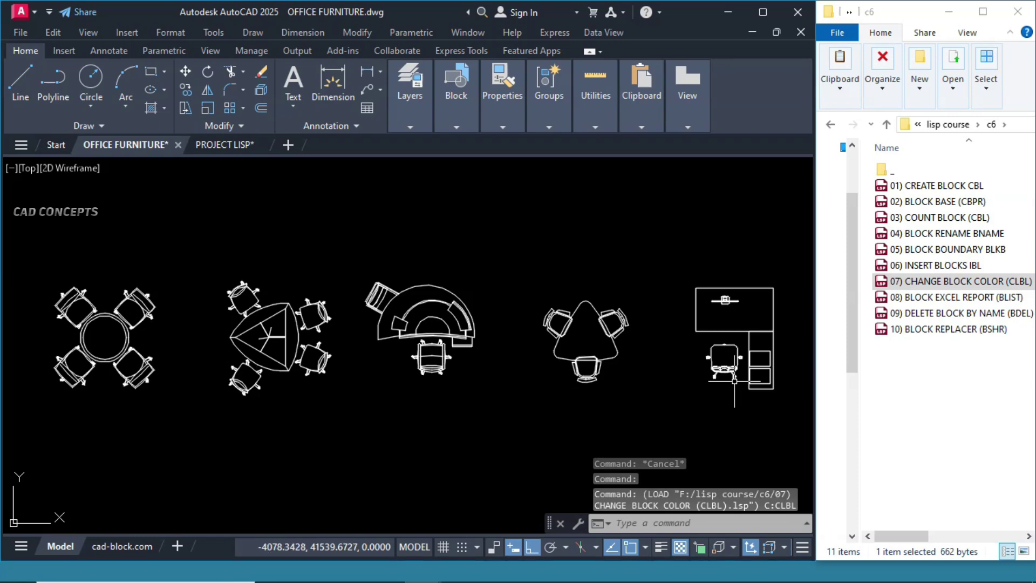
type("C")
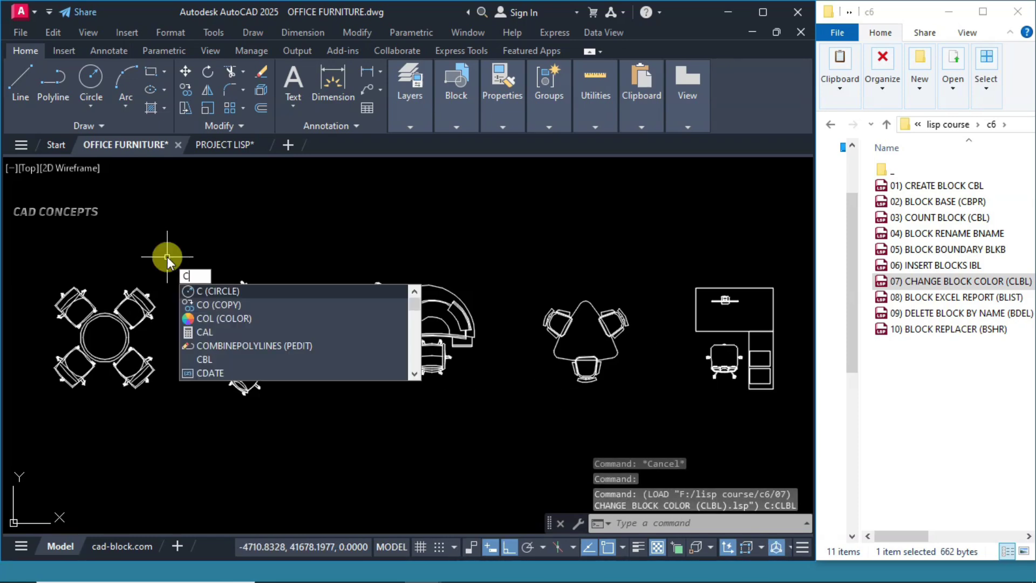
type("LBL")
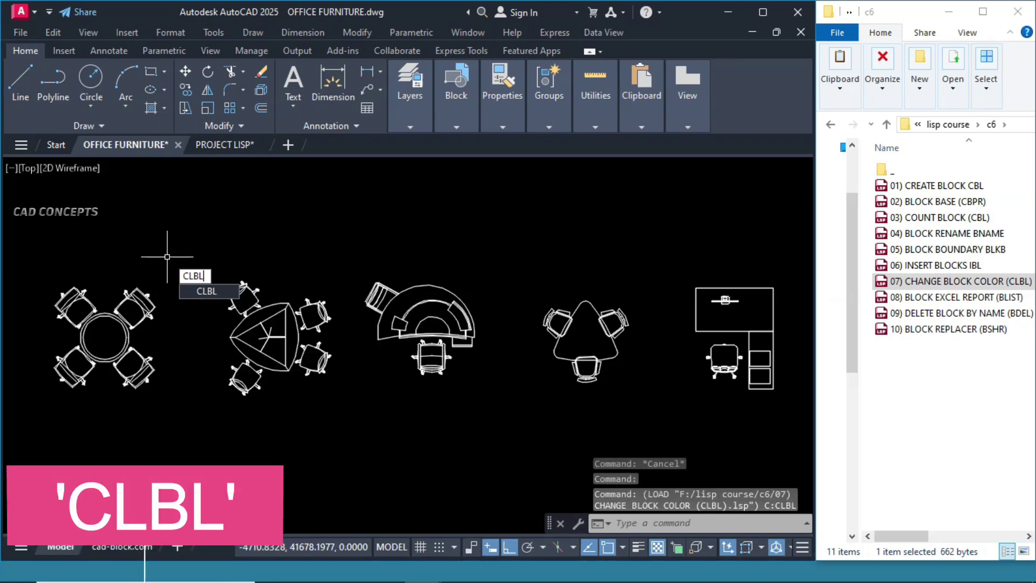
key("Return")
left_click(149, 295)
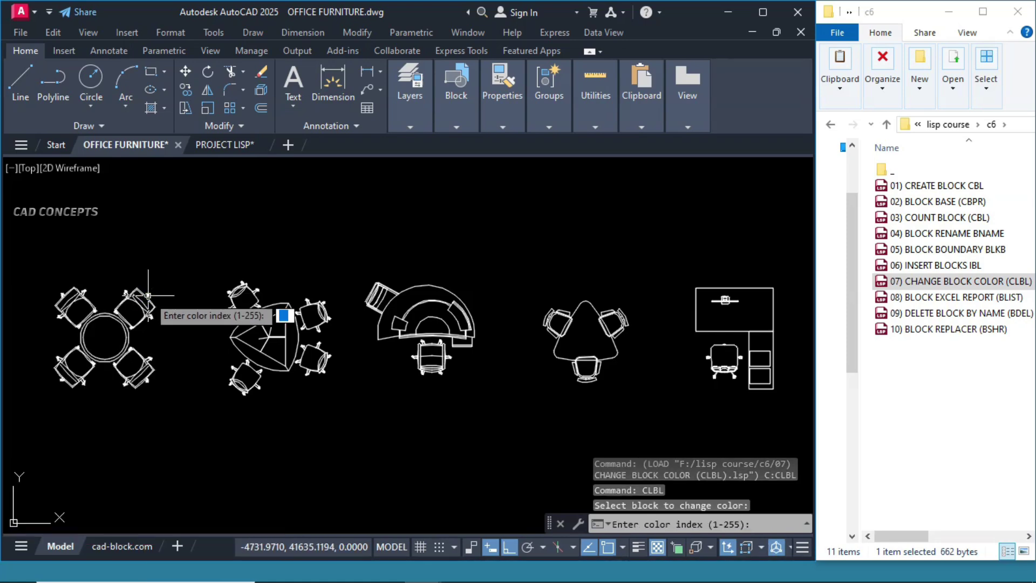
left_click(149, 293)
key("Return")
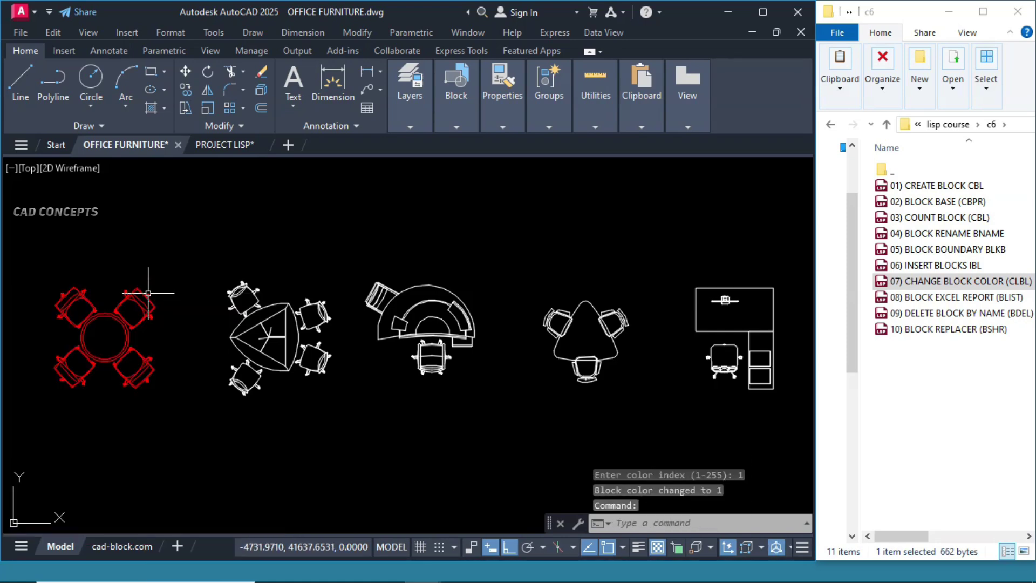
Set the triangular four-chair table block to color 2 and the curved reception desk block to color 4 with CLBL.
key("Return")
left_click(236, 288)
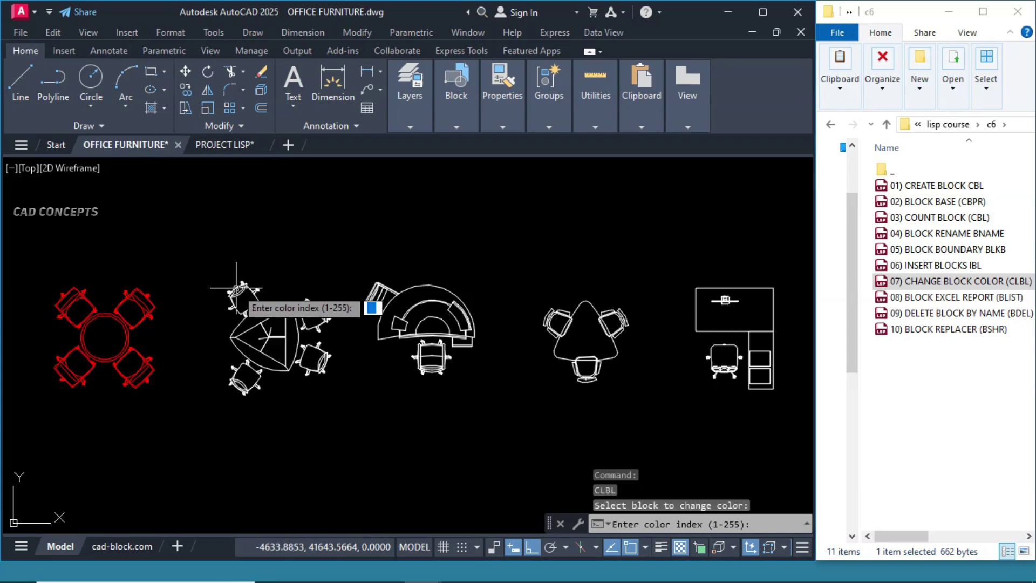
type("2")
key("Return")
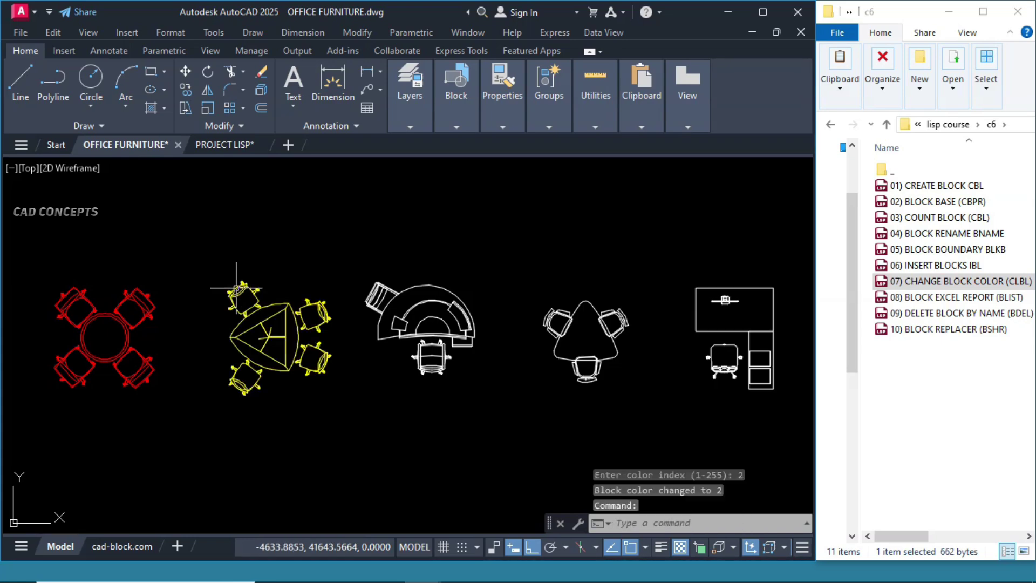
key("Return")
left_click(367, 294)
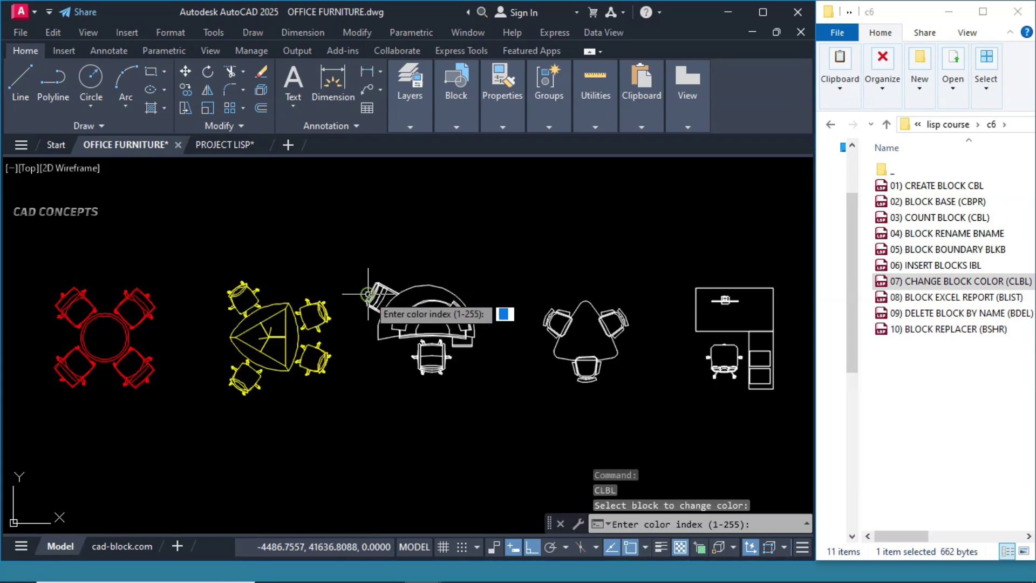
key("Return")
Set the three-chair table block to color 6 and the L-shaped desk block to color 8 with CLBL.
key("Return")
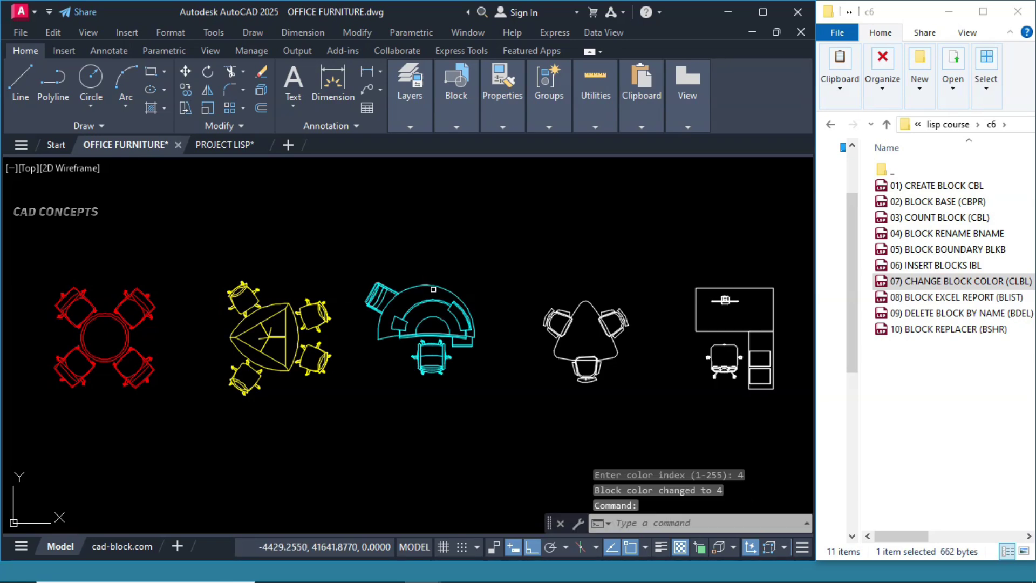
left_click(550, 313)
type("6")
key("Return")
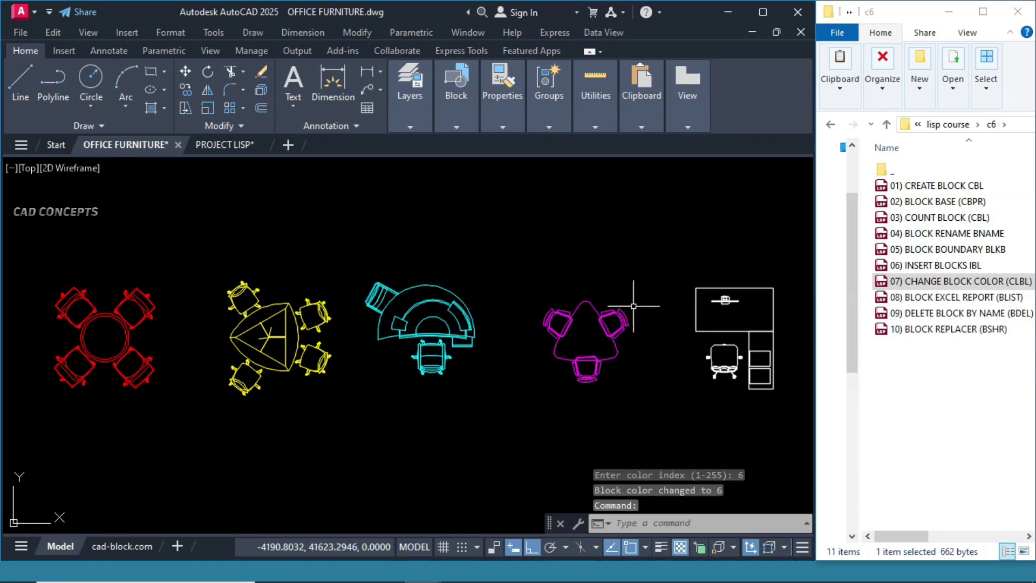
key("Return")
left_click(695, 287)
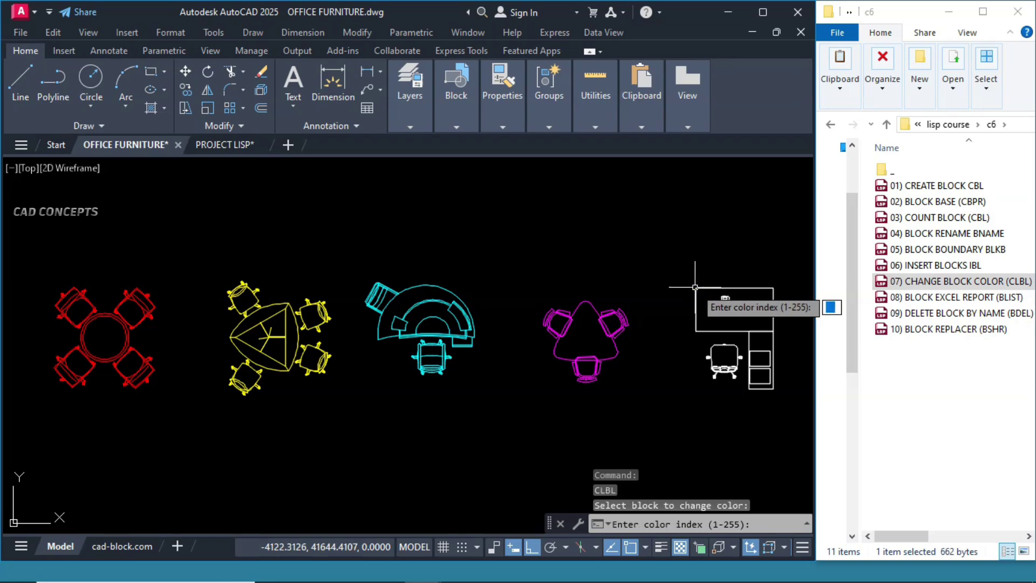
type("8")
key("Return")
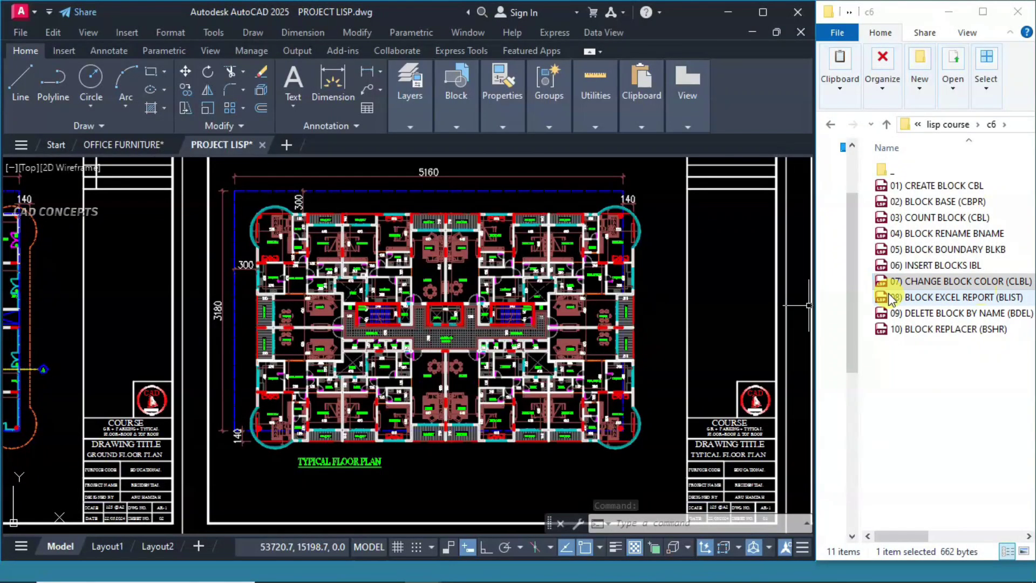
Load 08) BLOCK EXCEL REPORT (BLIST), generate an Excel block quantity report for the whole typical floor plan with BLIST, and close the report.
left_click(914, 298)
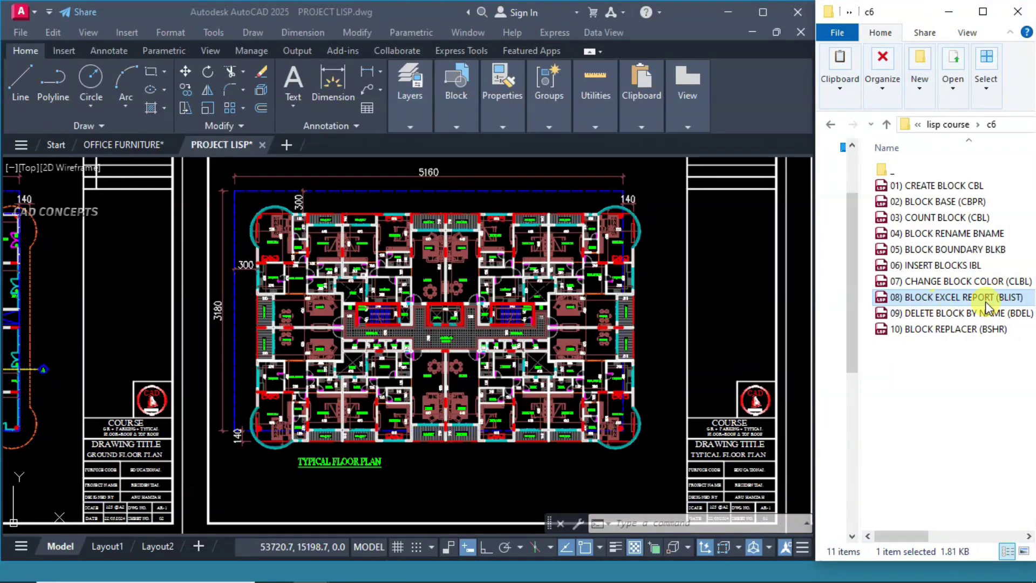
mouse_move(914, 297)
left_mouse_down()
mouse_move(726, 338)
mouse_move(305, 369)
left_mouse_up()
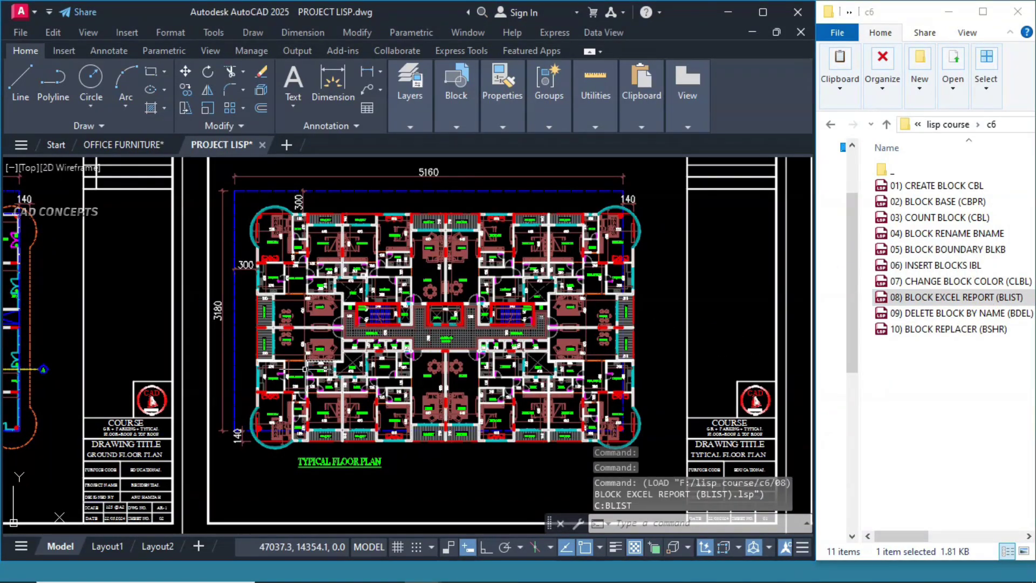
type("BLIST")
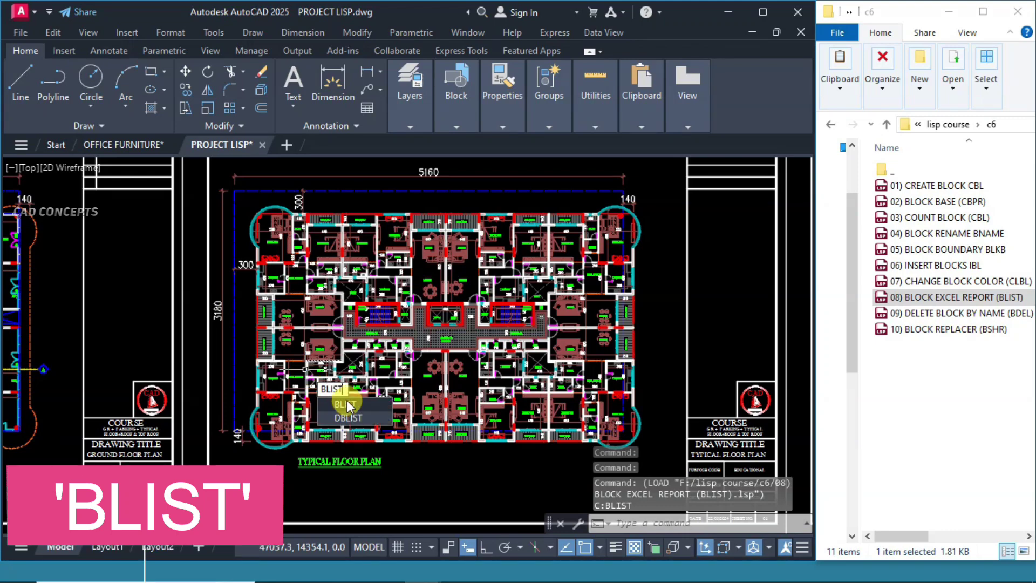
left_click(348, 402)
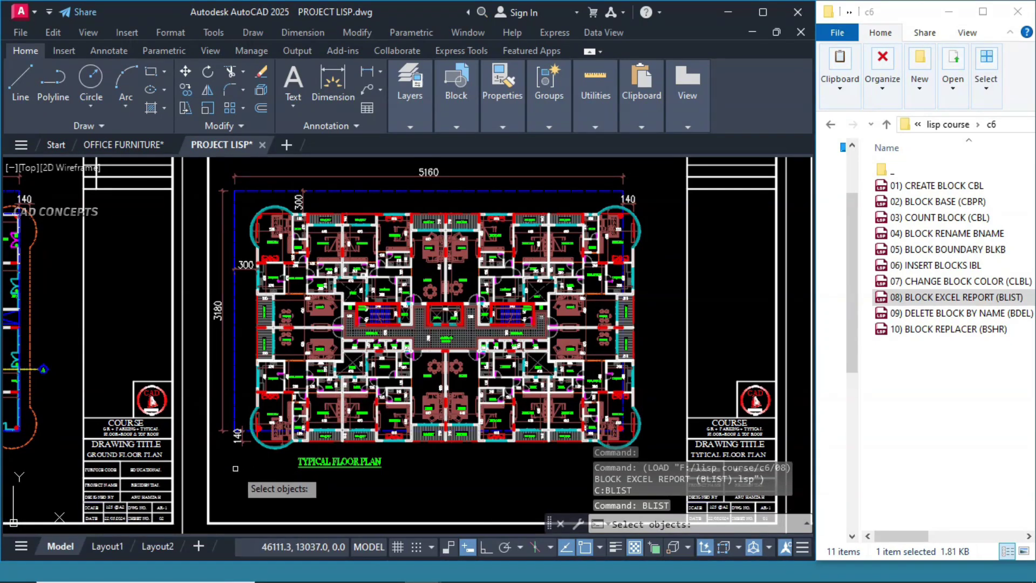
left_click(235, 469)
left_click(659, 199)
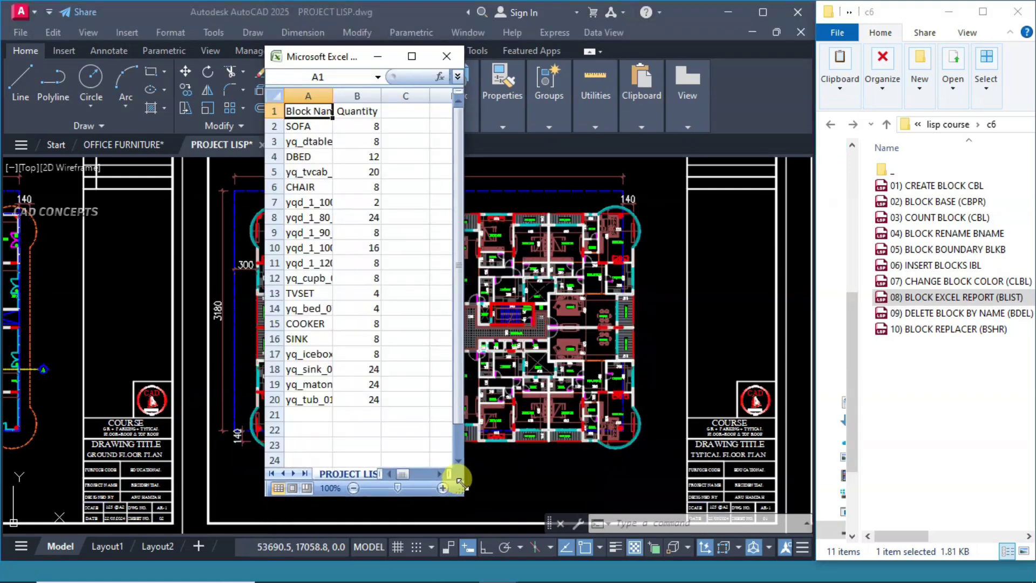
left_click_drag(354, 64, 922, 82)
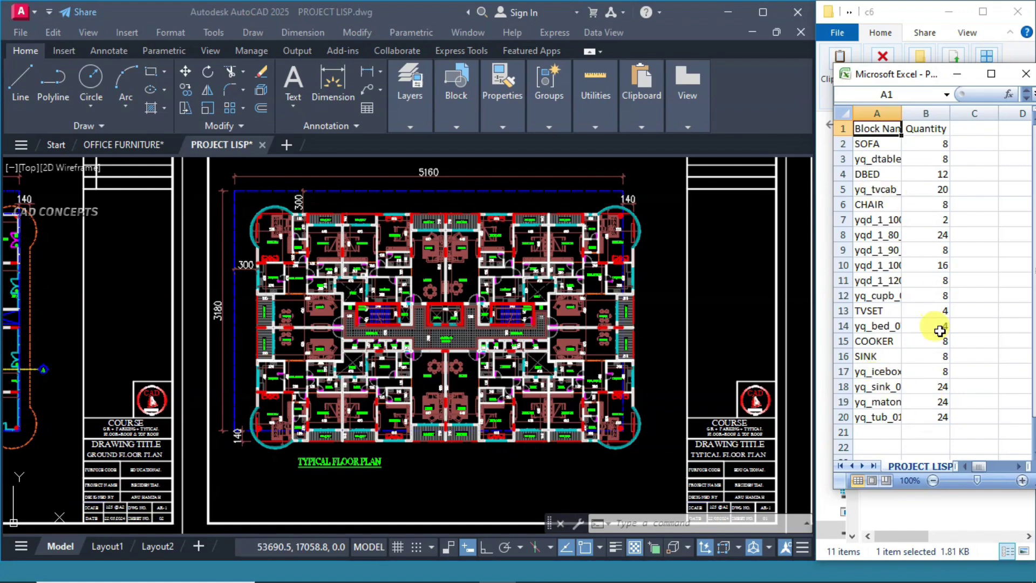
left_click(1028, 75)
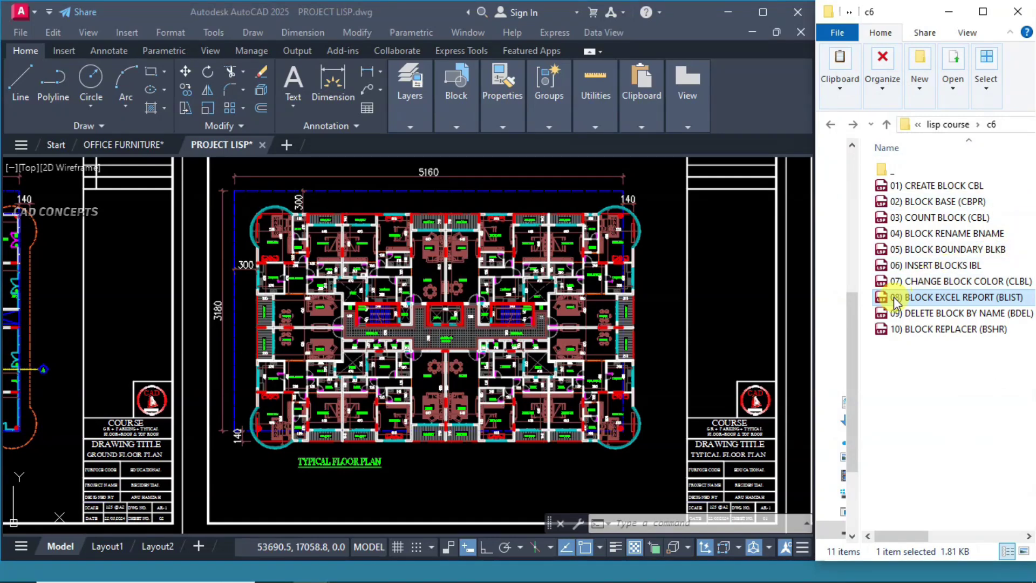
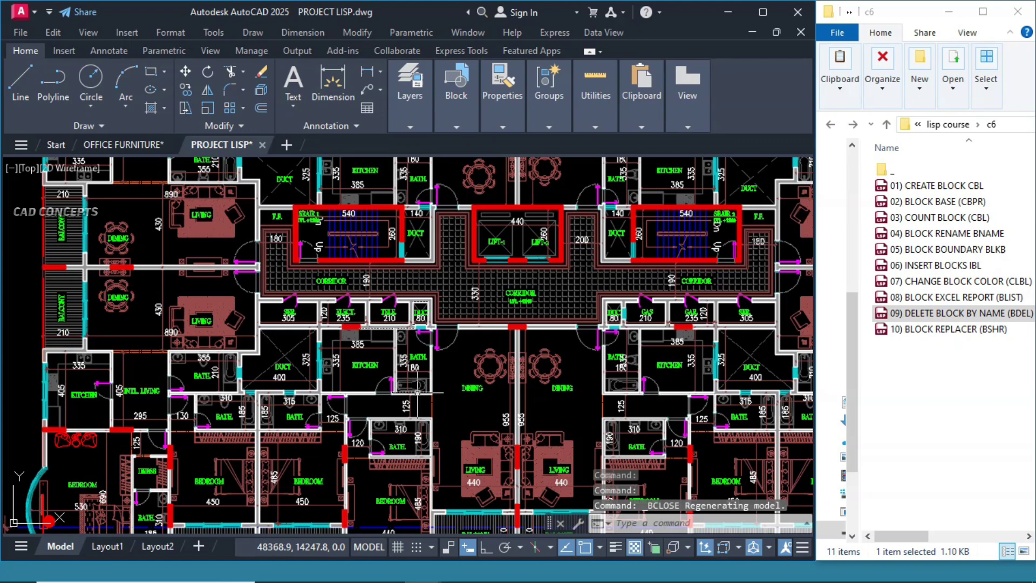
Delete all COOKER blocks by name with BDEL and check the kitchens in the typical floor plan.
type("BDEL")
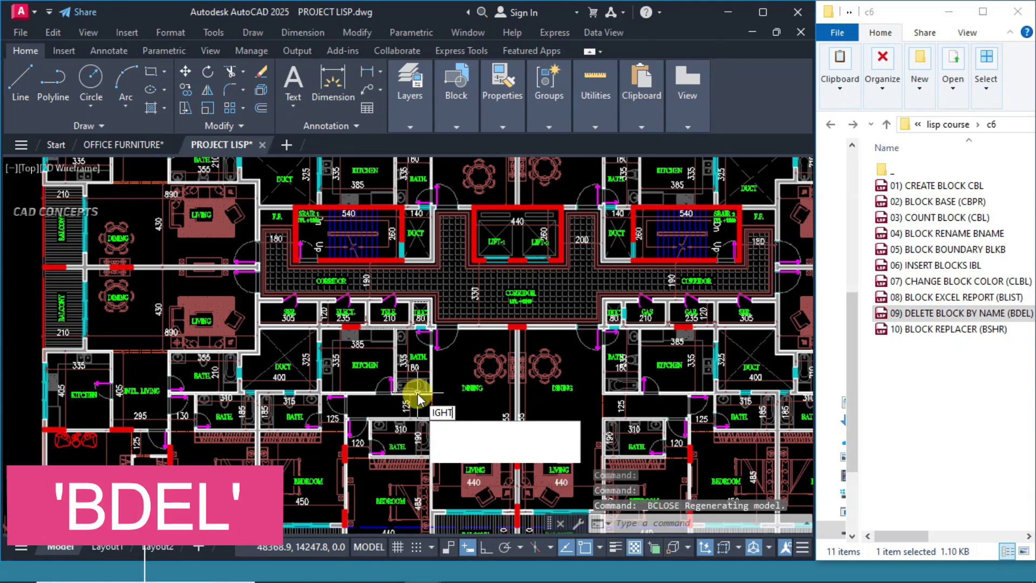
key("Return")
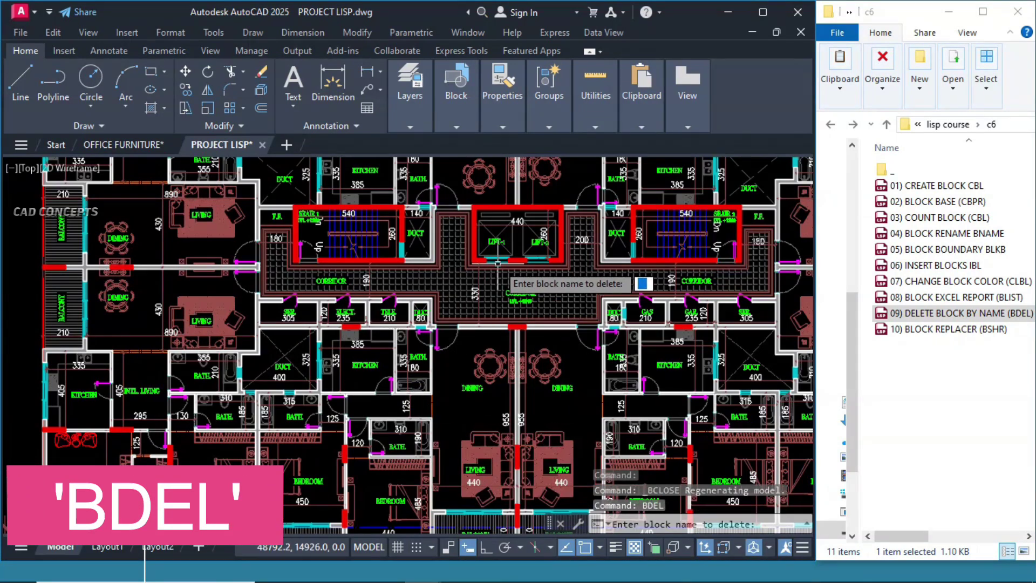
type("COOK")
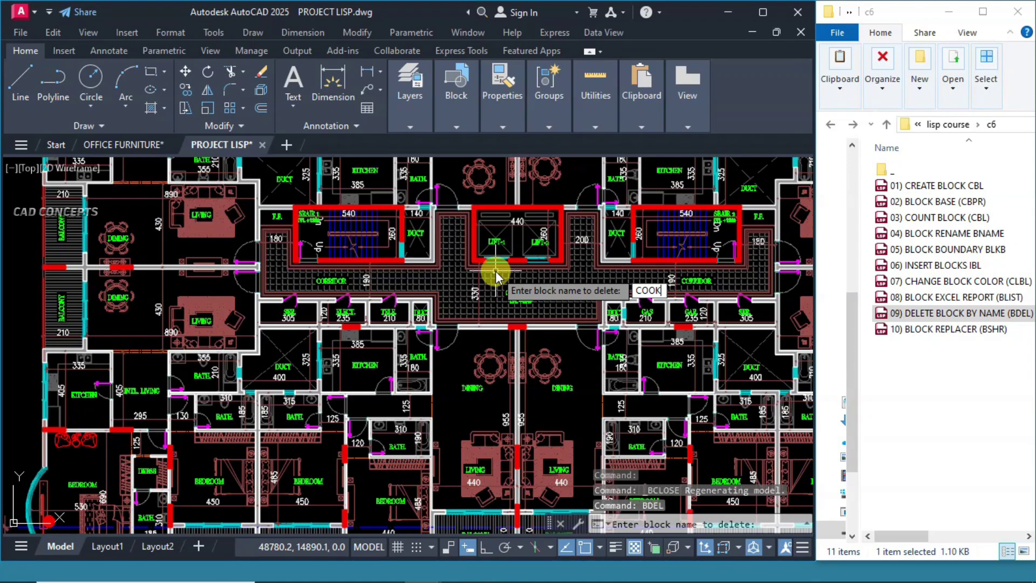
type("ER")
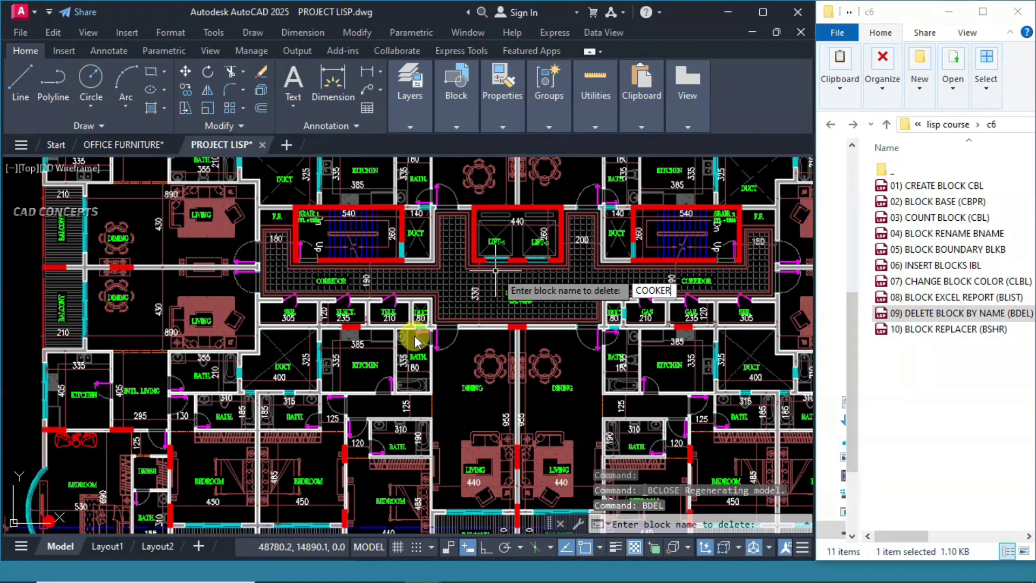
key("Return")
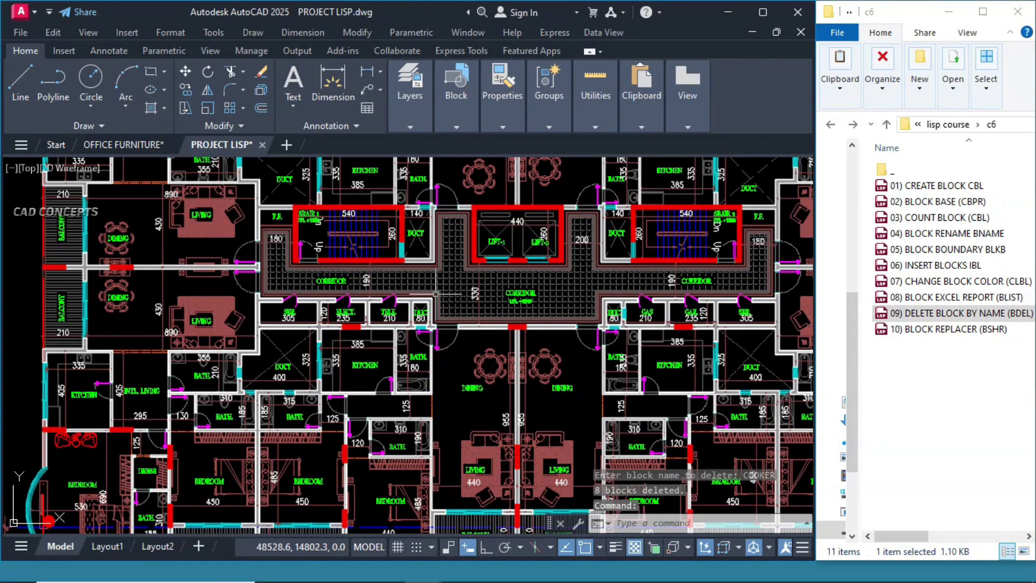
scroll(352, 336, "down", 1)
scroll(353, 336, "up", 3)
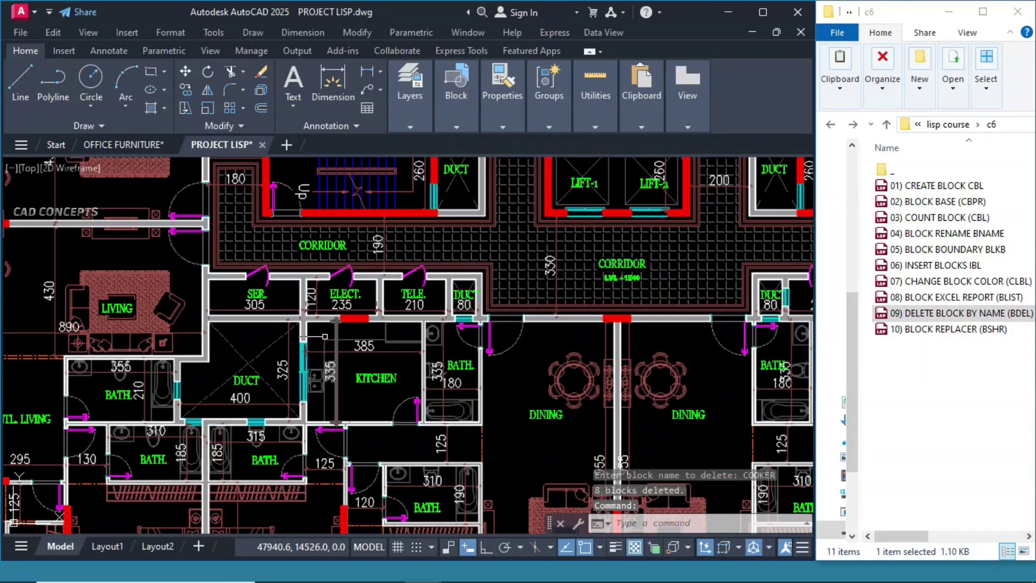
scroll(312, 247, "down", 2)
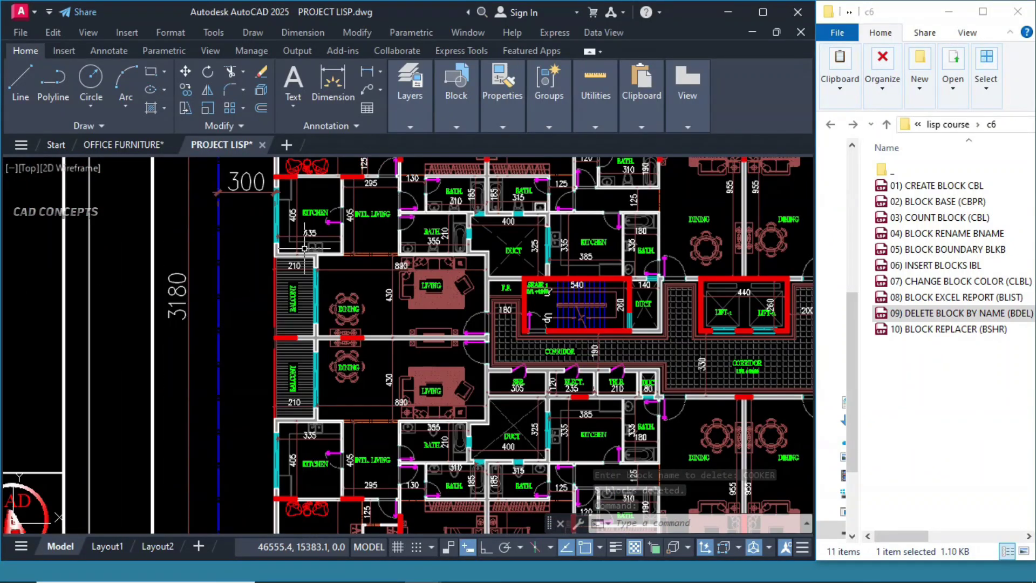
Identify the kitchen sink's block name in its block definition and delete all SINK blocks by name with BDEL.
scroll(312, 248, "up", 4)
left_click(312, 247)
double_click(312, 247)
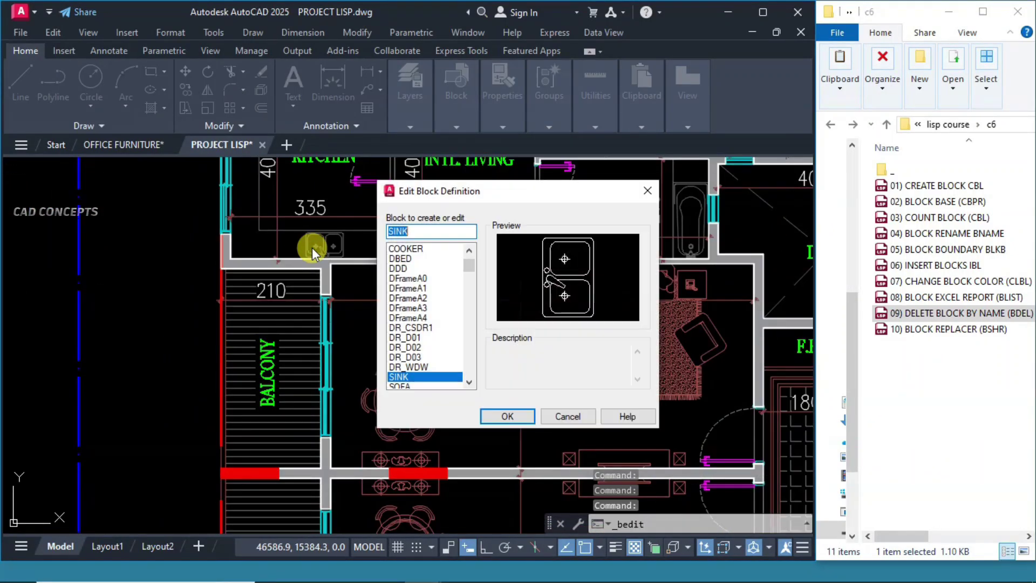
left_click(562, 419)
scroll(326, 244, "up", 2)
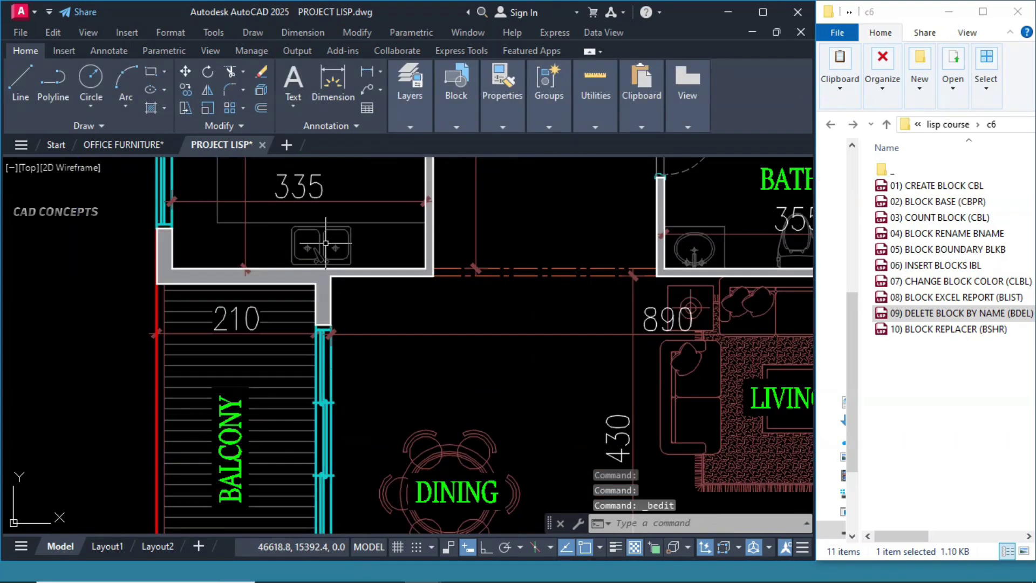
type("DBEL")
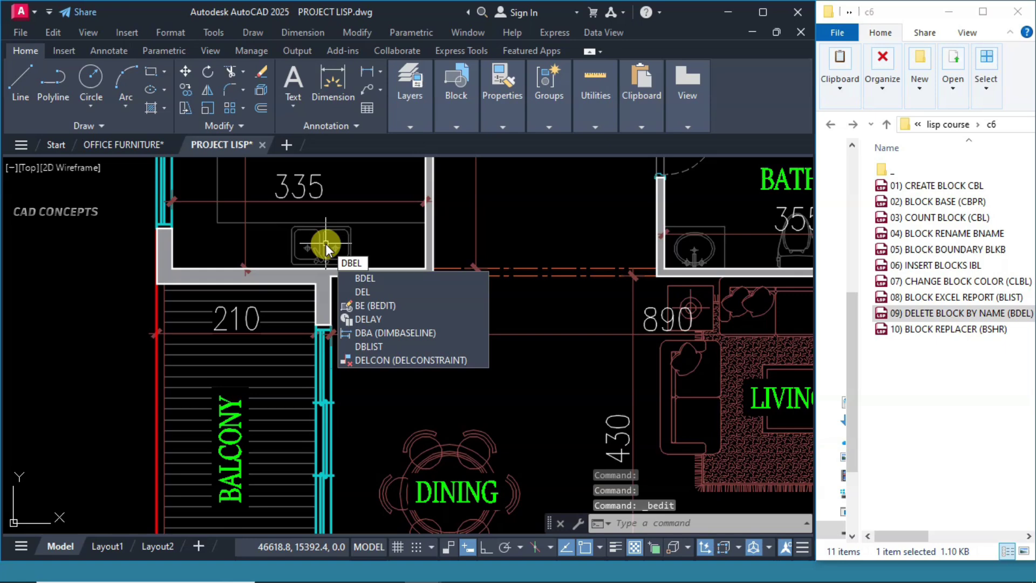
key("Return")
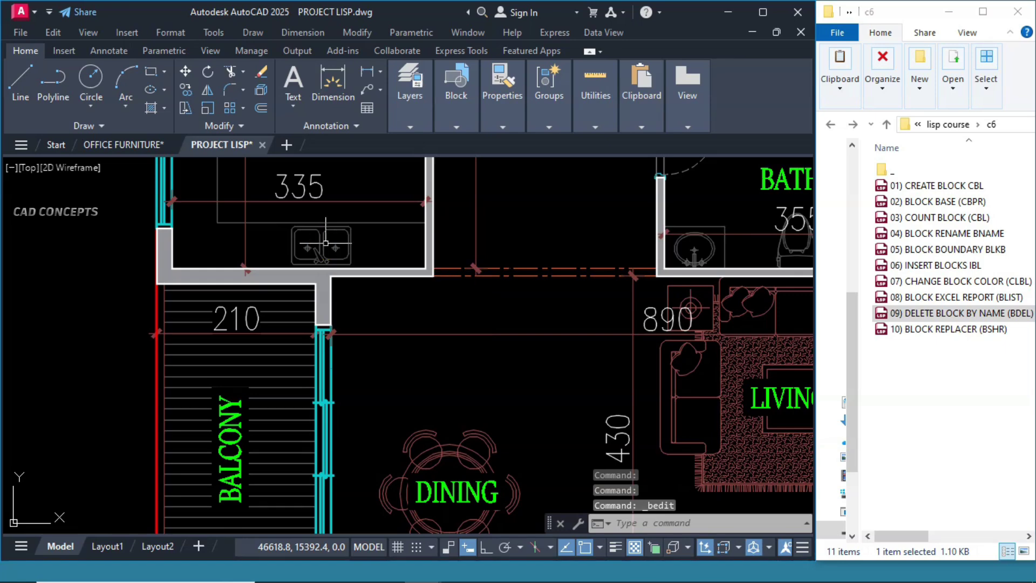
type("BDE")
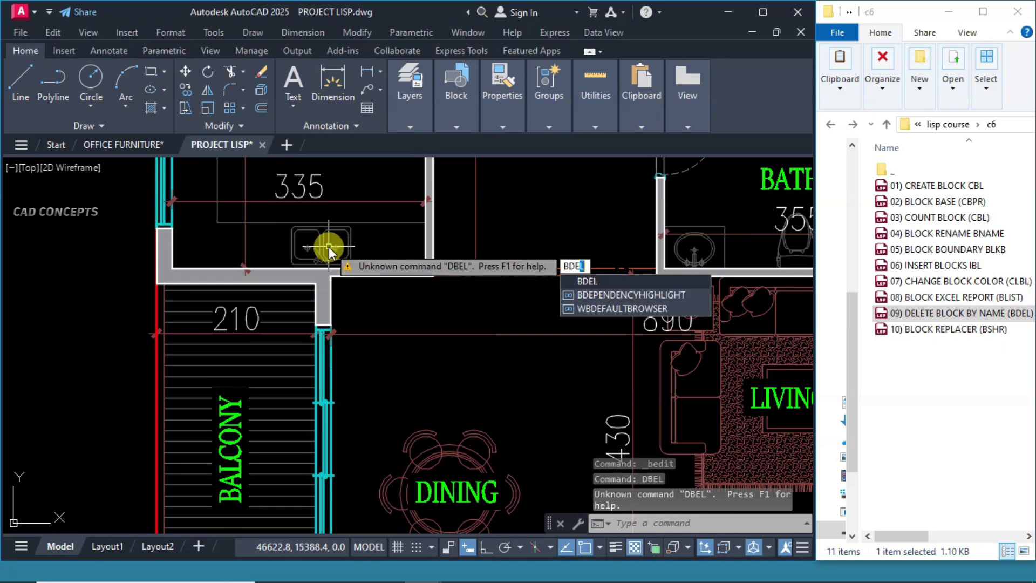
key("Escape")
type("BDEL")
key("Return")
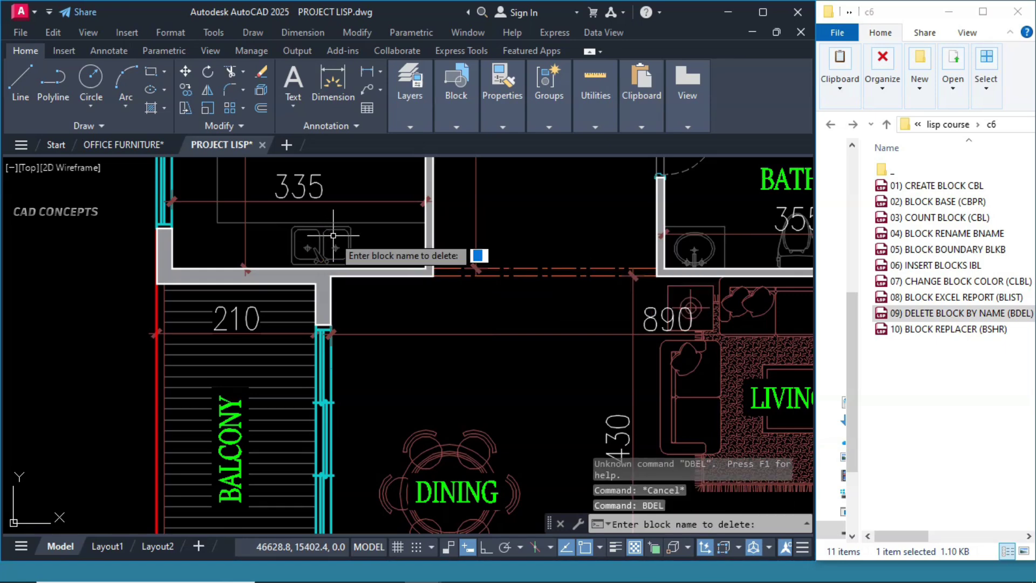
type("SINK")
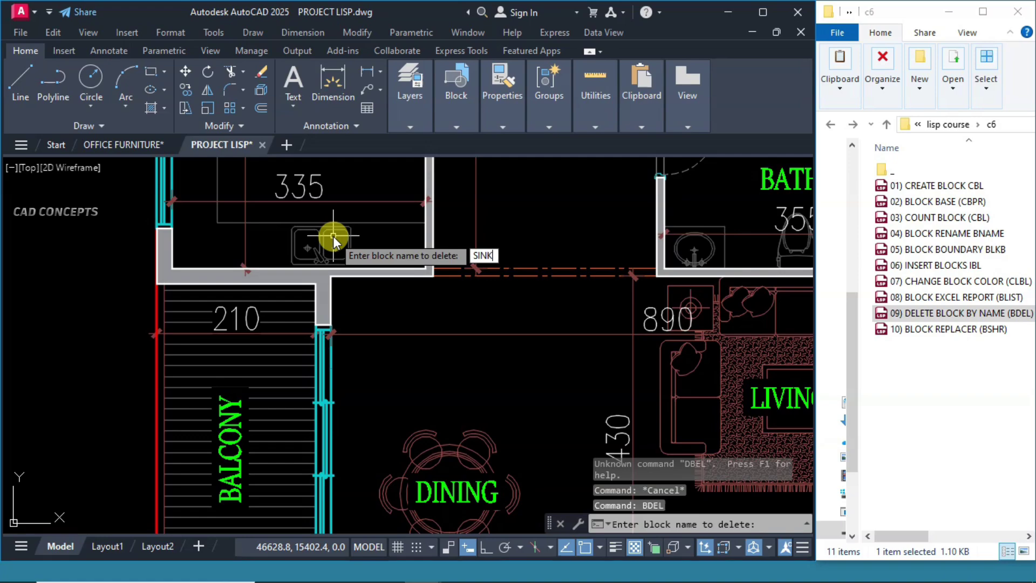
key("Return")
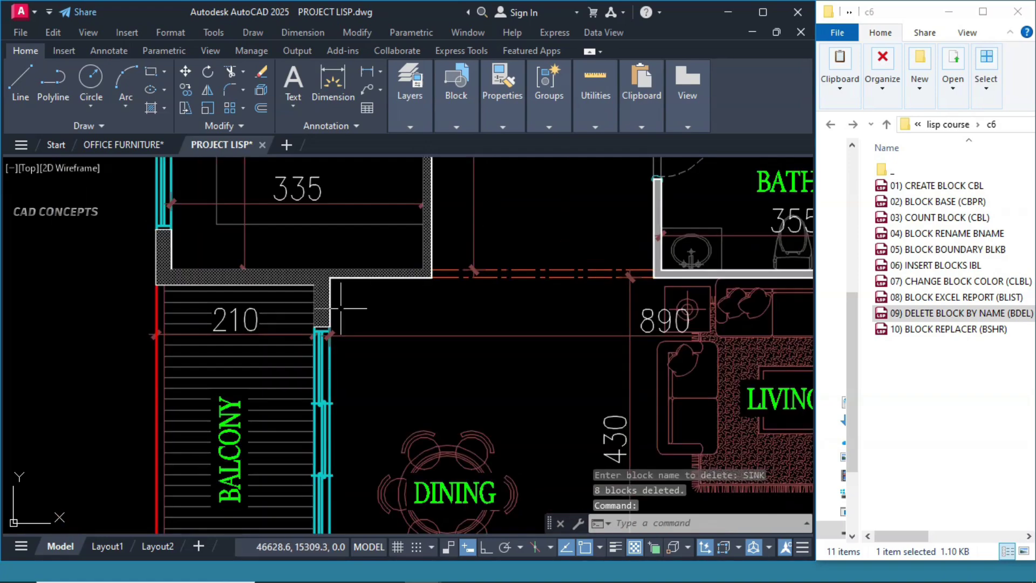
Examine the kitchens across the typical floor plan for any remaining sinks.
scroll(381, 358, "down", 4)
middle_click_drag(453, 284, 351, 247)
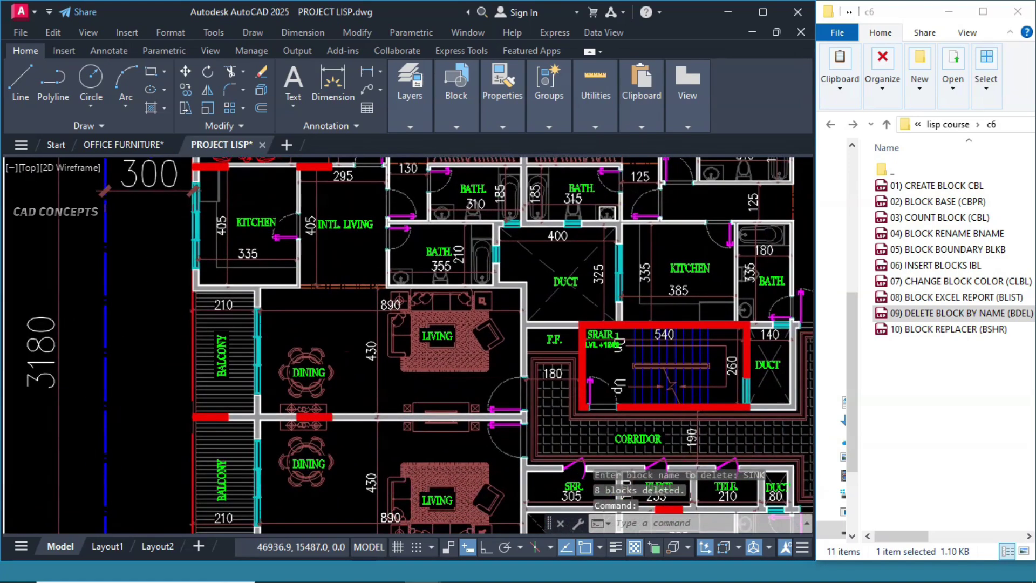
scroll(632, 303, "up", 4)
middle_click_drag(631, 303, 377, 324)
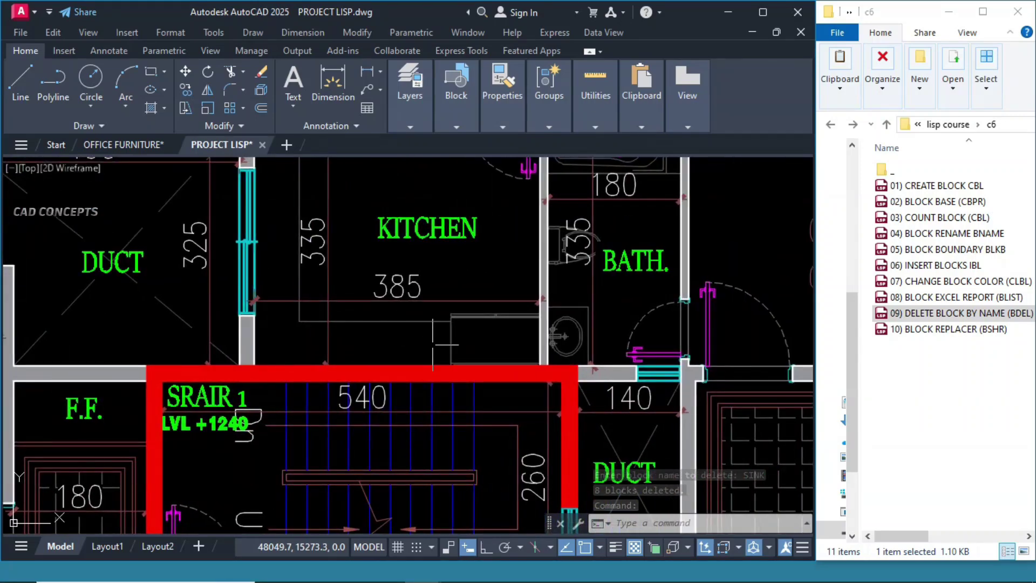
scroll(378, 351, "down", 2)
scroll(633, 319, "up", 2)
middle_click_drag(682, 216, 304, 367)
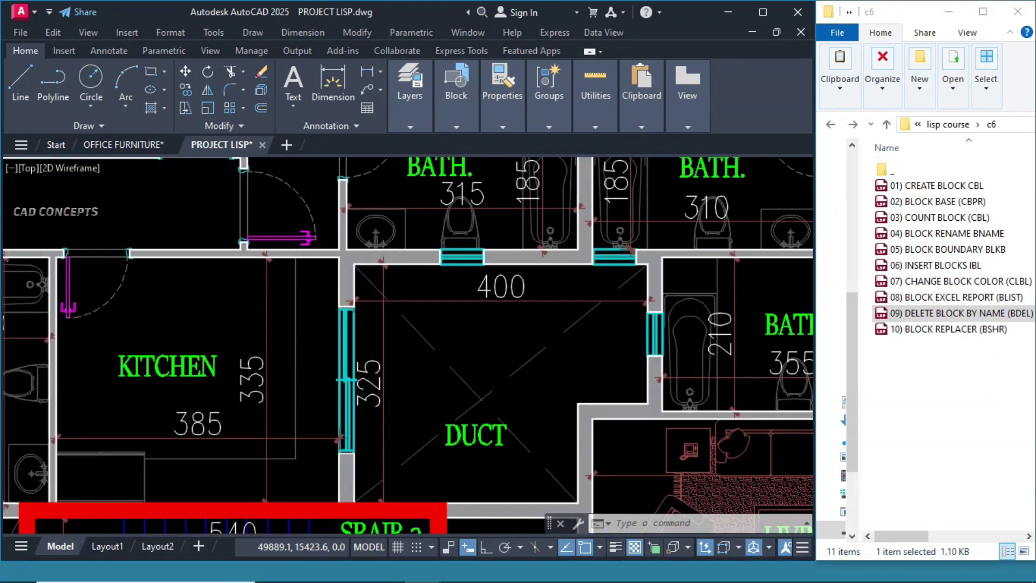
scroll(304, 367, "down", 2)
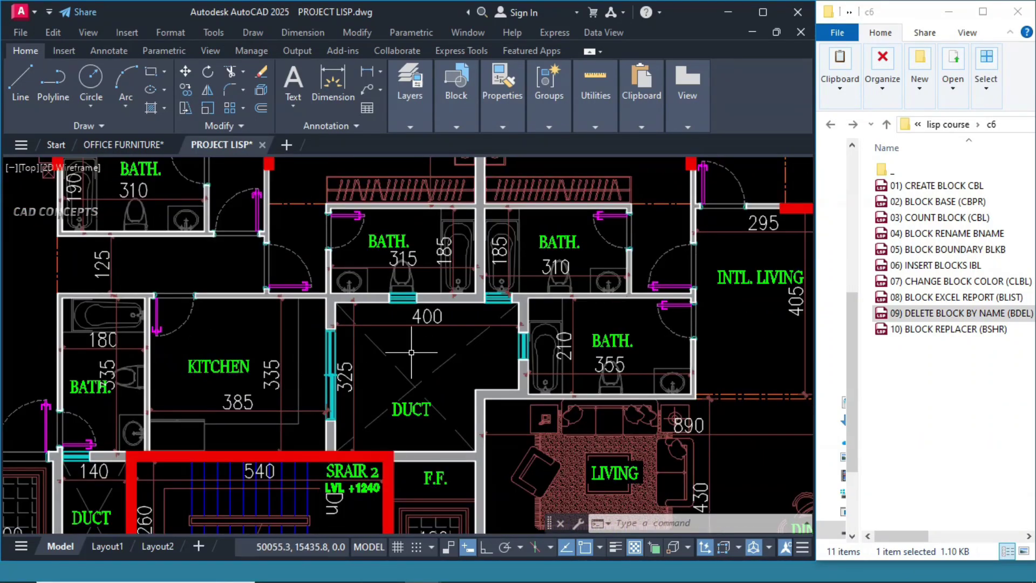
middle_click_drag(411, 352, 528, 178)
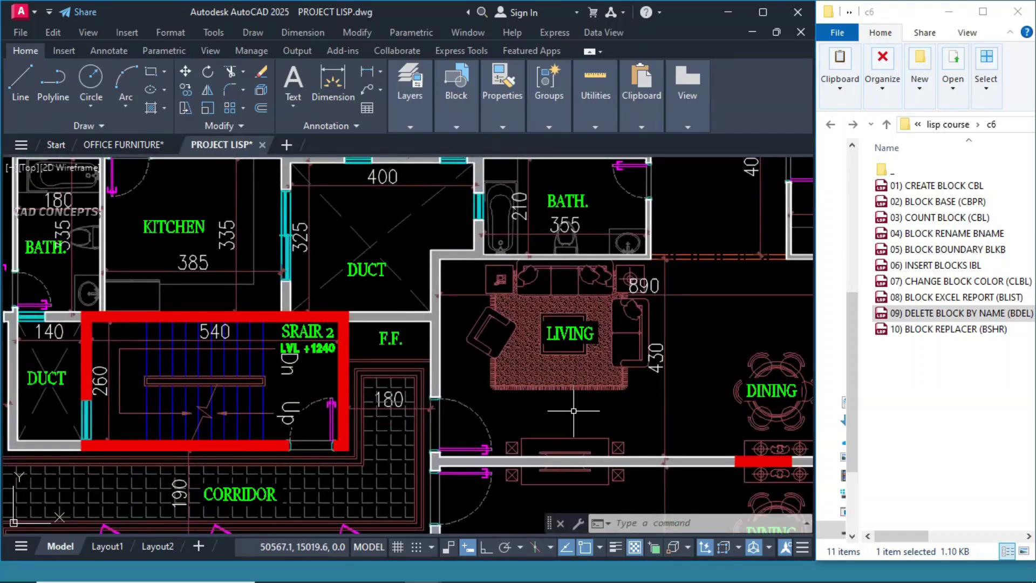
middle_click_drag(573, 411, 266, 518)
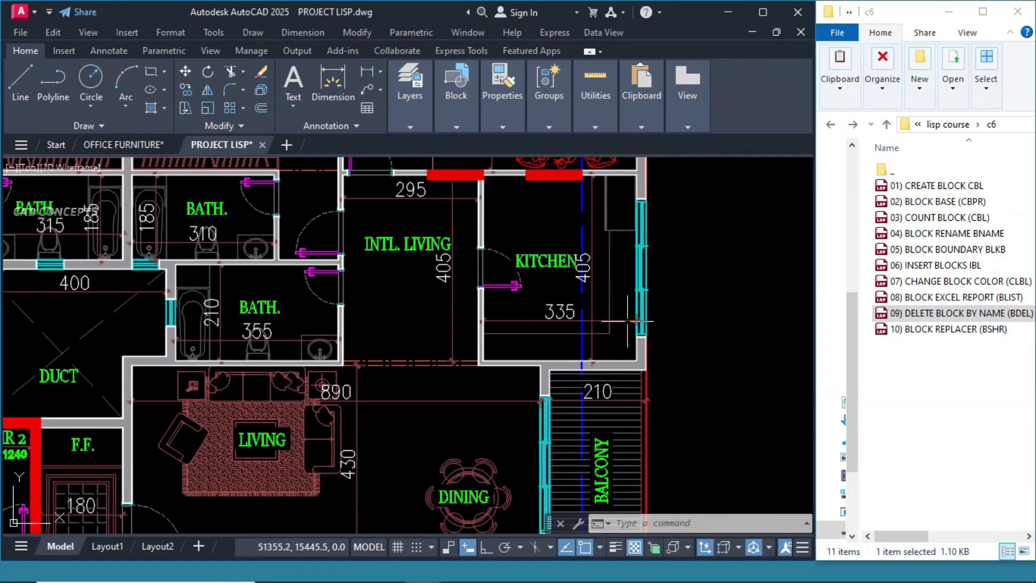
middle_click_drag(286, 324, 405, 237)
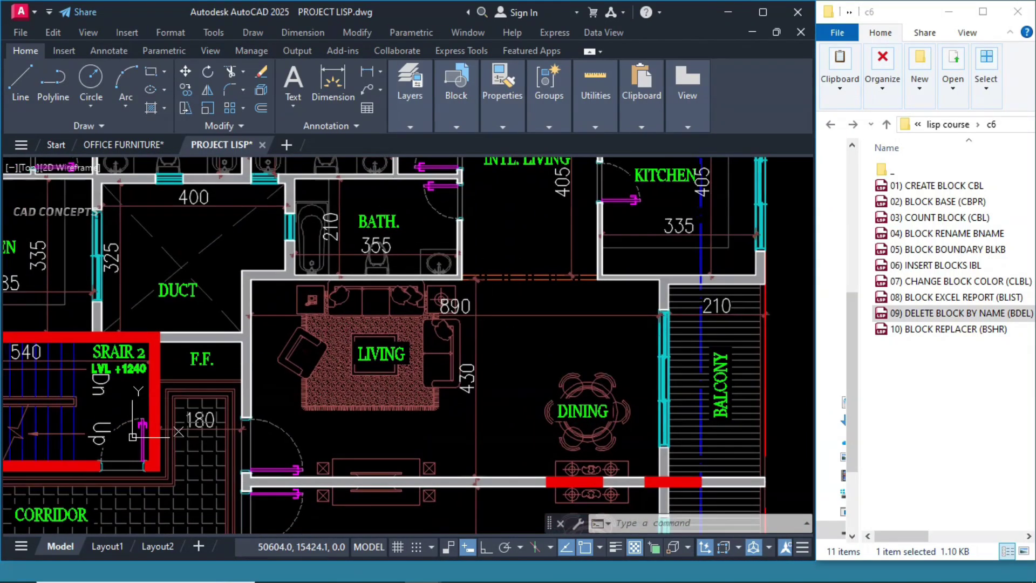
Identify the living room furniture's block name in its block definition and delete all SOFA blocks by name with BDEL.
double_click(407, 305)
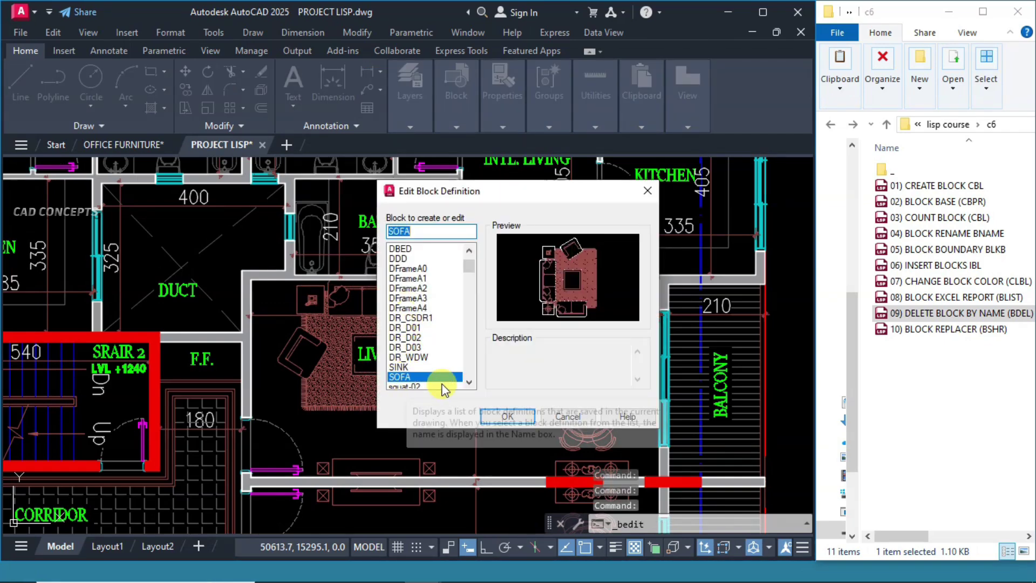
left_click(567, 416)
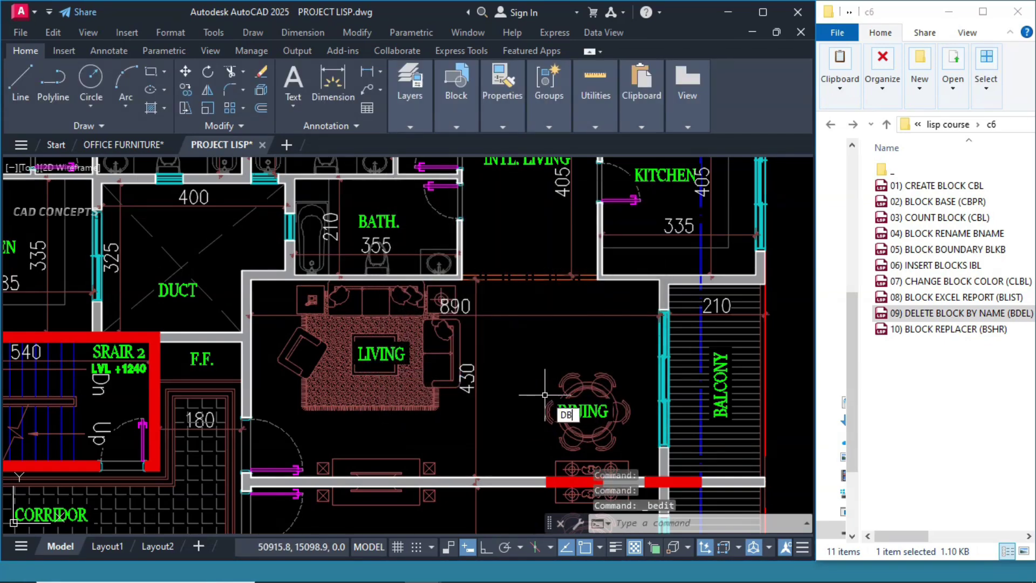
right_click(545, 395)
key("Escape")
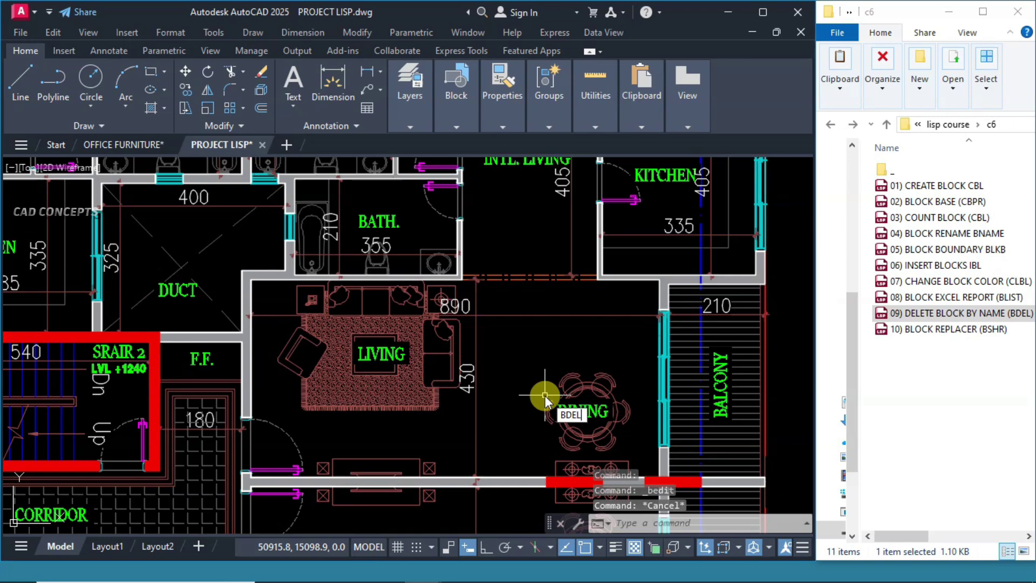
type("BDEL")
key("Return")
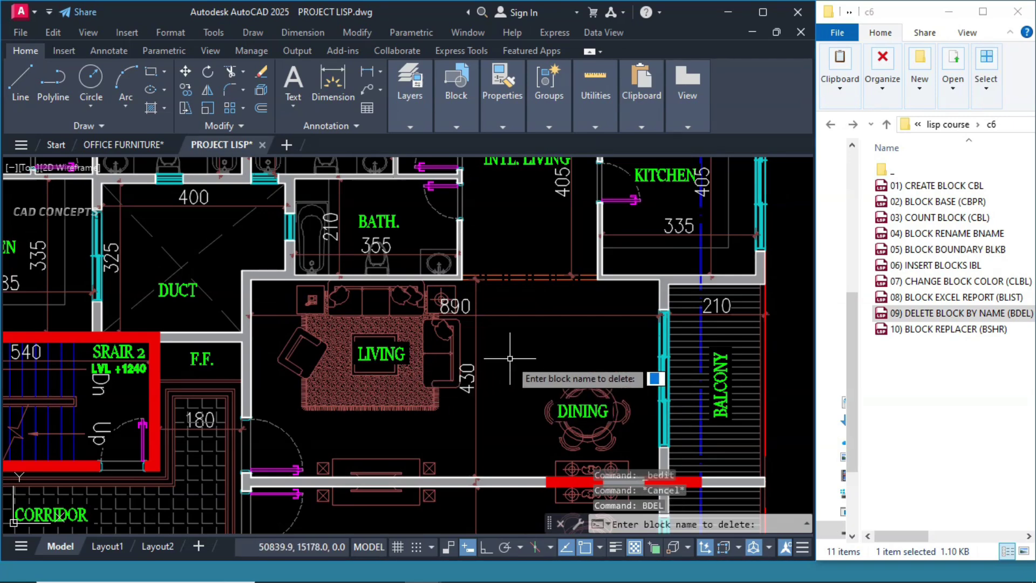
type("SOFA")
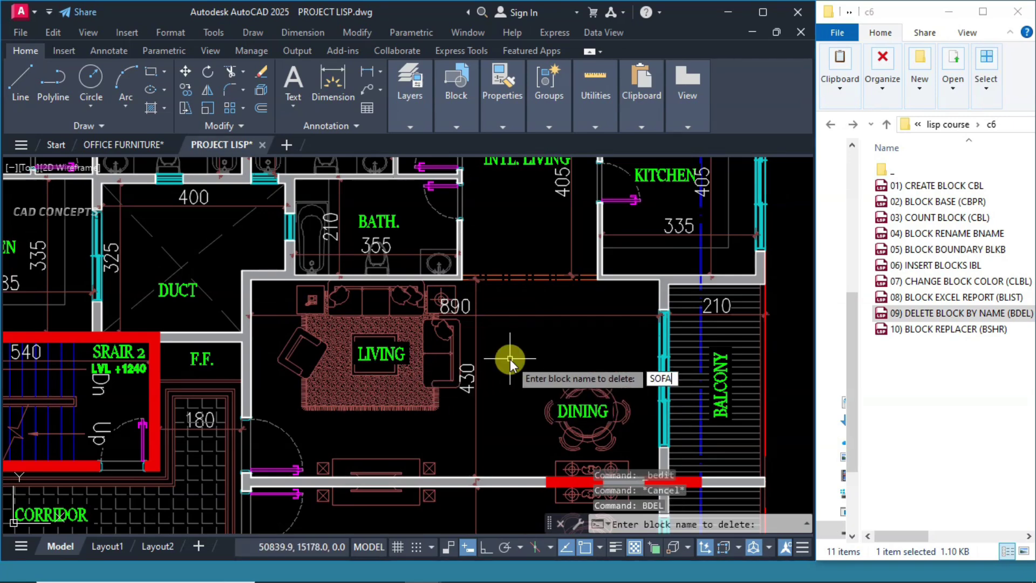
key("Return")
Inspect the living rooms for remaining sofas and look up the round dining table's block name without editing its definition.
middle_click_drag(517, 375, 611, 175)
middle_click_drag(503, 457, 702, 232)
middle_click_drag(347, 342, 702, 309)
double_click(453, 316)
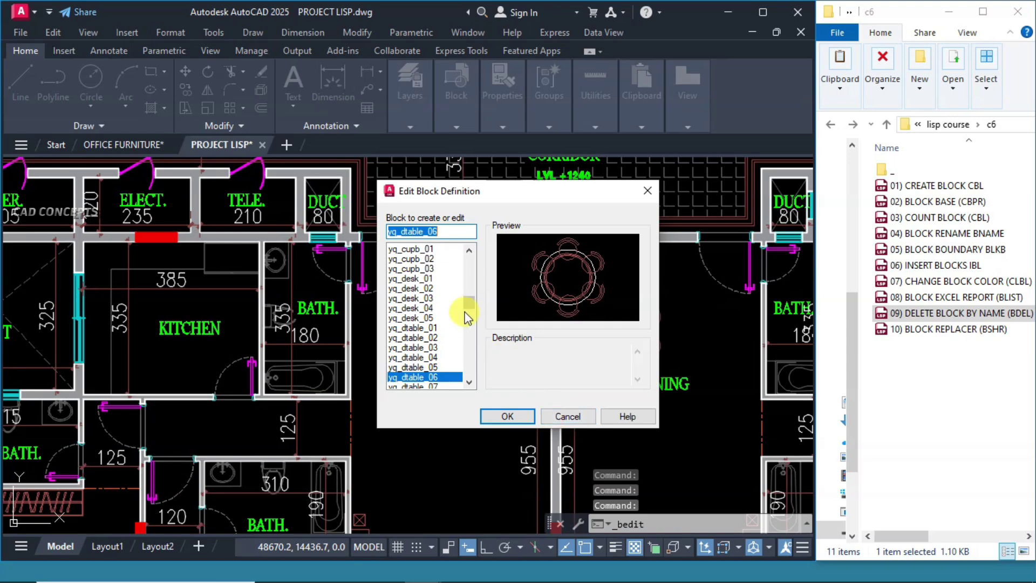
mouse_move(468, 317)
left_mouse_down()
mouse_move(473, 264)
mouse_move(471, 385)
left_mouse_up()
left_click(566, 416)
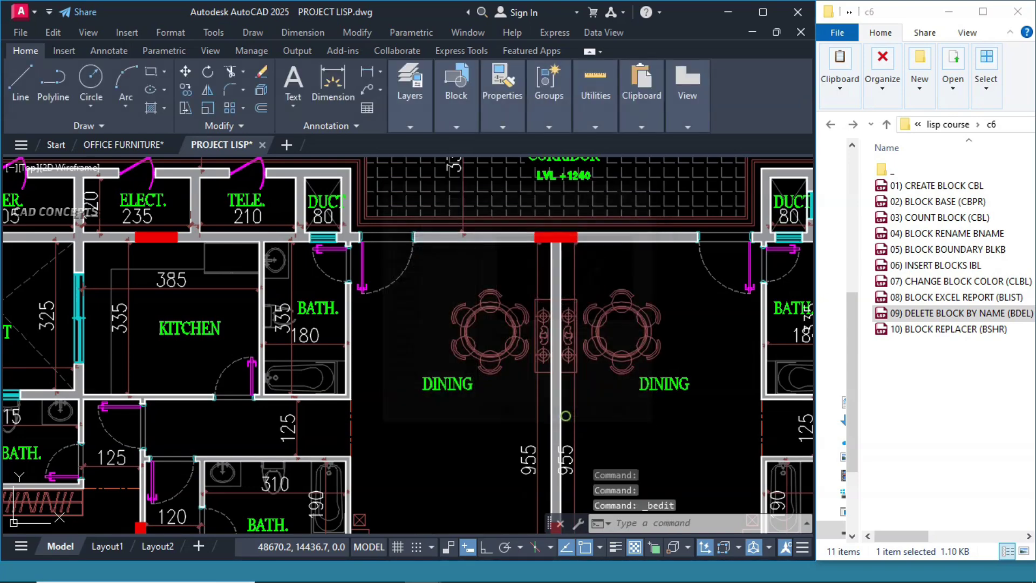
scroll(483, 344, "down", 7)
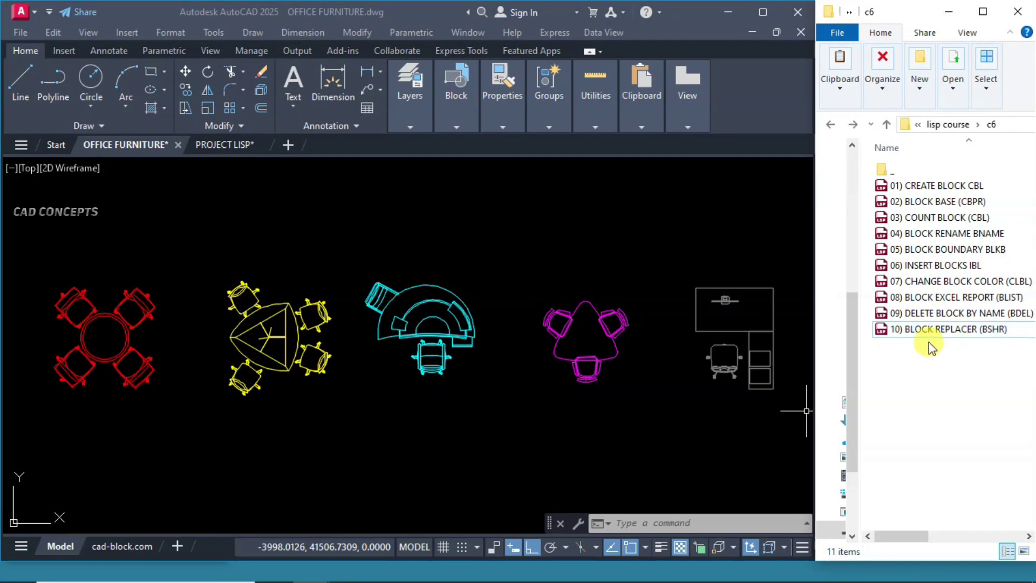
Load 10) BLOCK REPLACER (BSHR) into the OFFICE FURNITURE drawing and preview the TABLE1 to TABLE5 block definitions.
left_click_drag(925, 342, 273, 414)
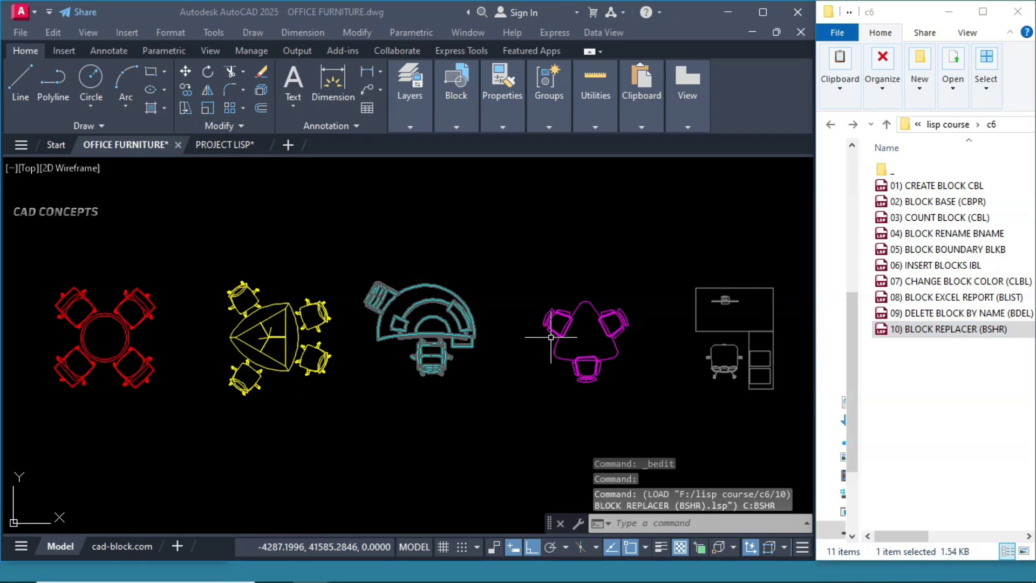
double_click(142, 303)
scroll(463, 367, "down", 2)
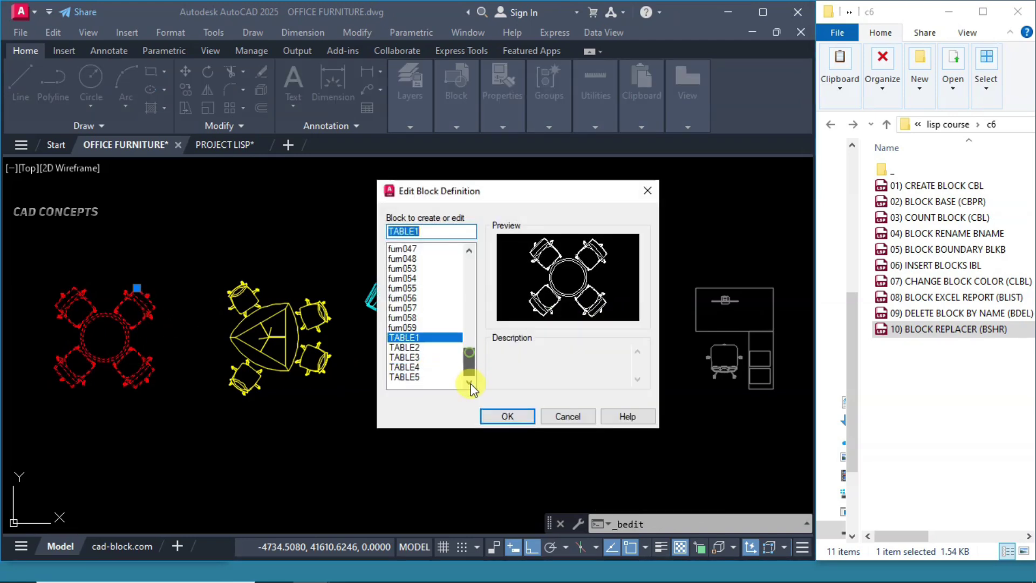
left_click(418, 348)
left_click(417, 357)
left_click(416, 367)
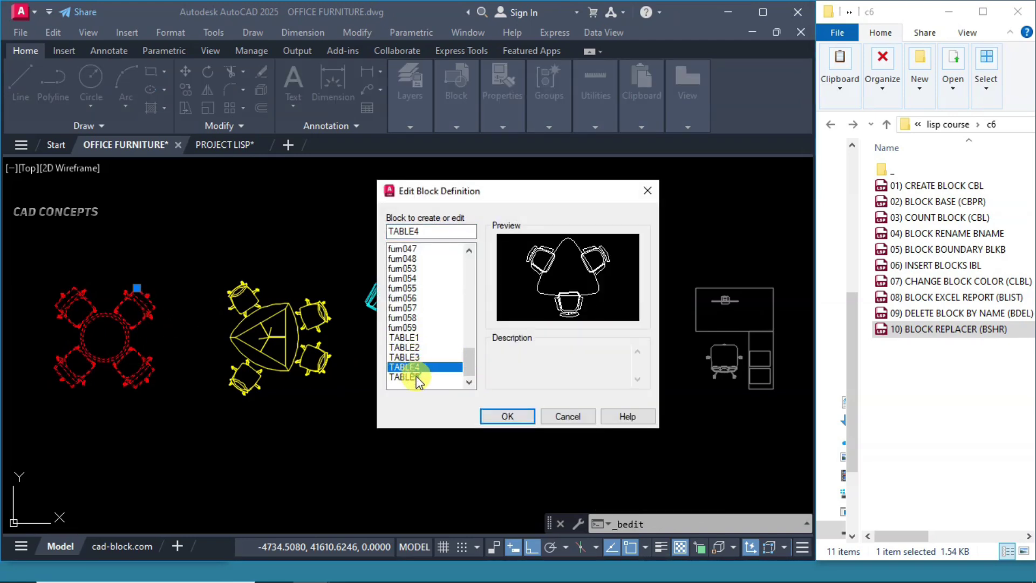
left_click(417, 377)
left_click(414, 338)
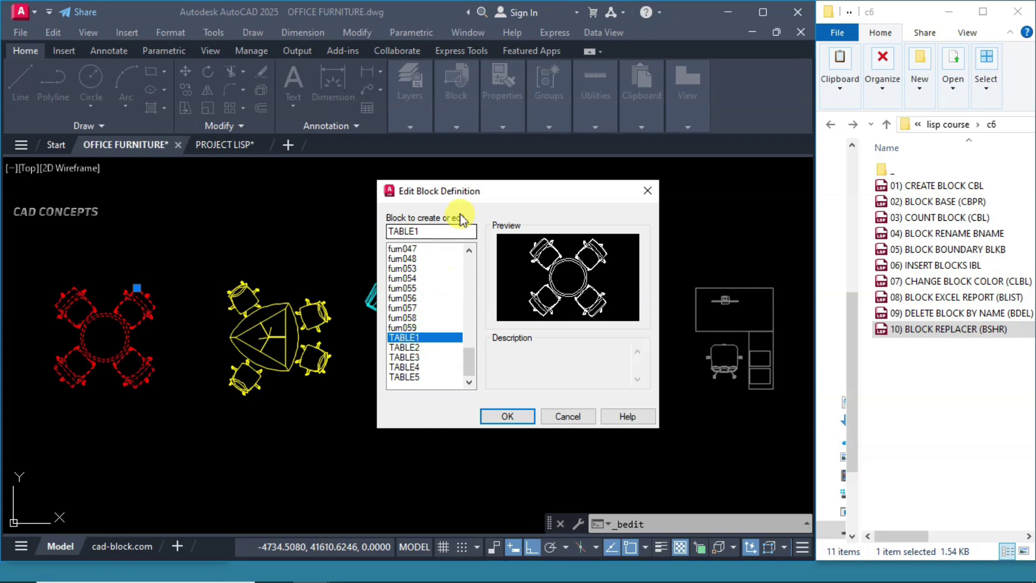
mouse_move(471, 201)
left_mouse_down()
mouse_move(412, 377)
mouse_move(466, 196)
left_mouse_up()
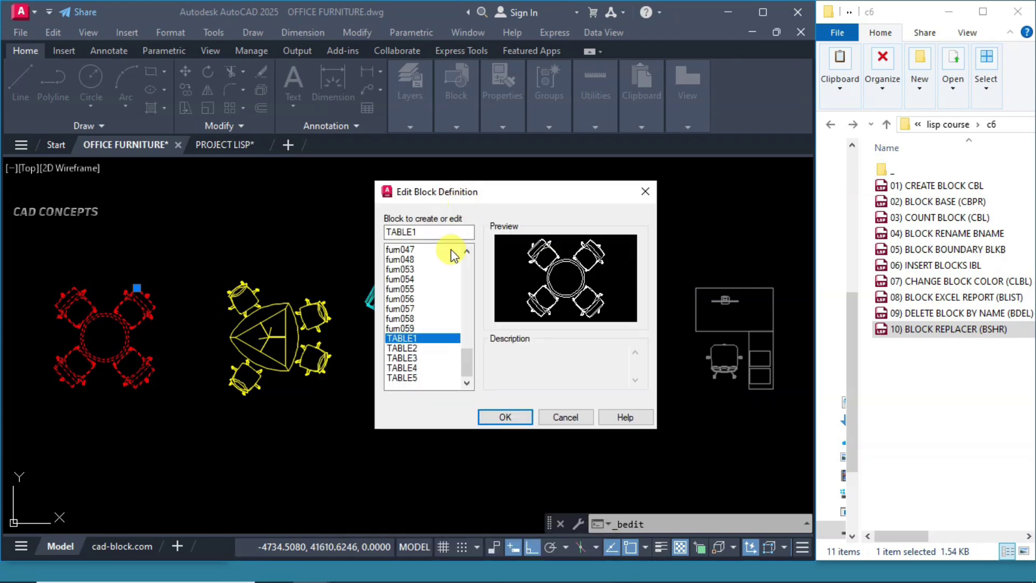
key("Escape")
Replace the TABLE1 block with TABLE3 using BSHR and select the original cyan curved reception desk block.
type("s")
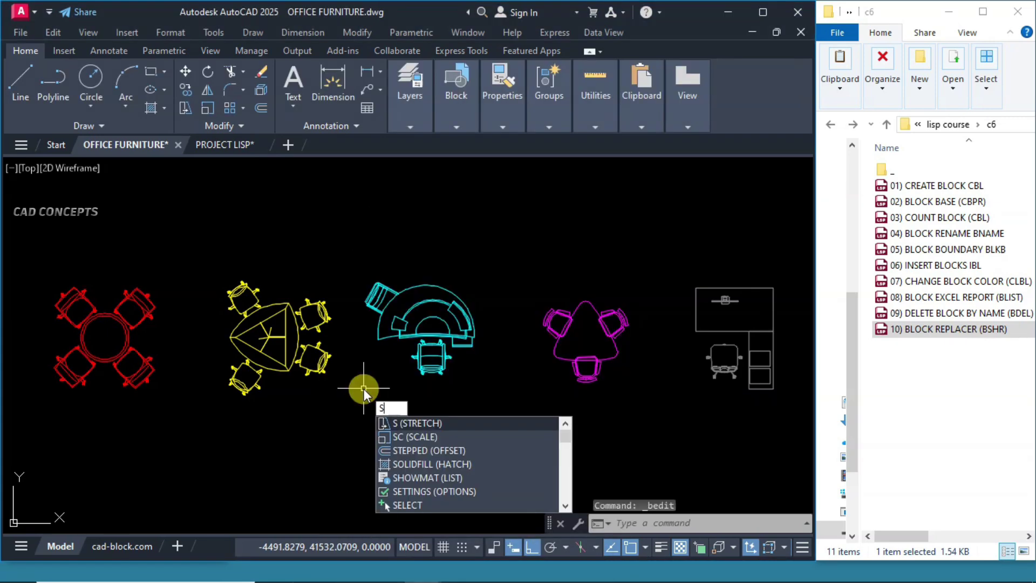
key("Escape")
type("bs")
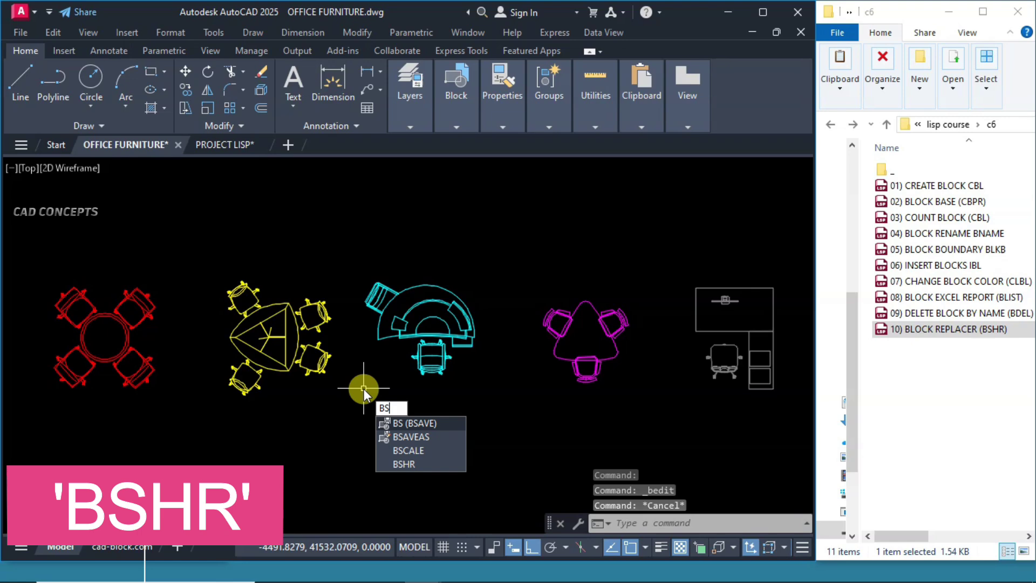
type("hr")
key("Return")
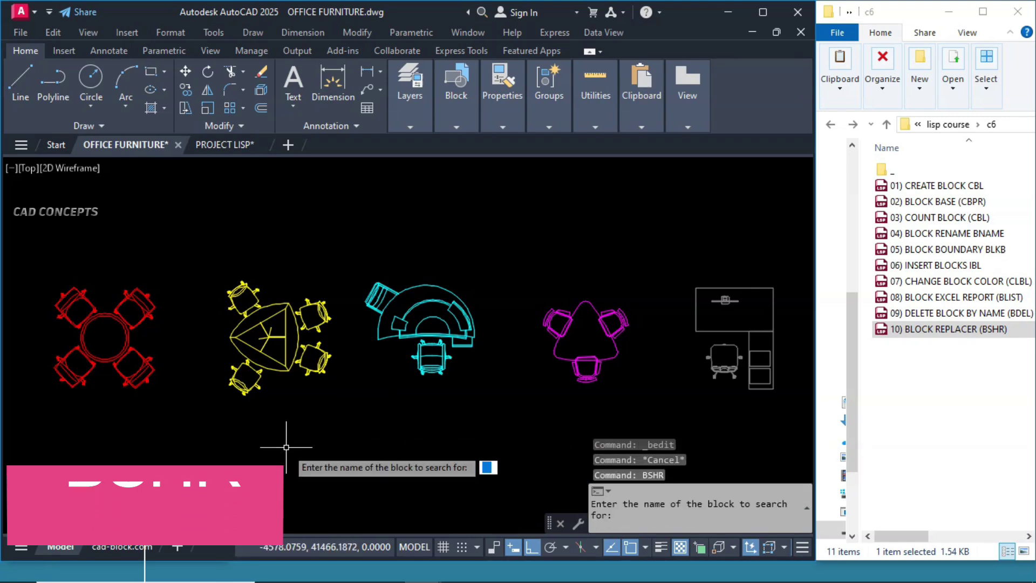
left_click(286, 447)
type("TABLE1")
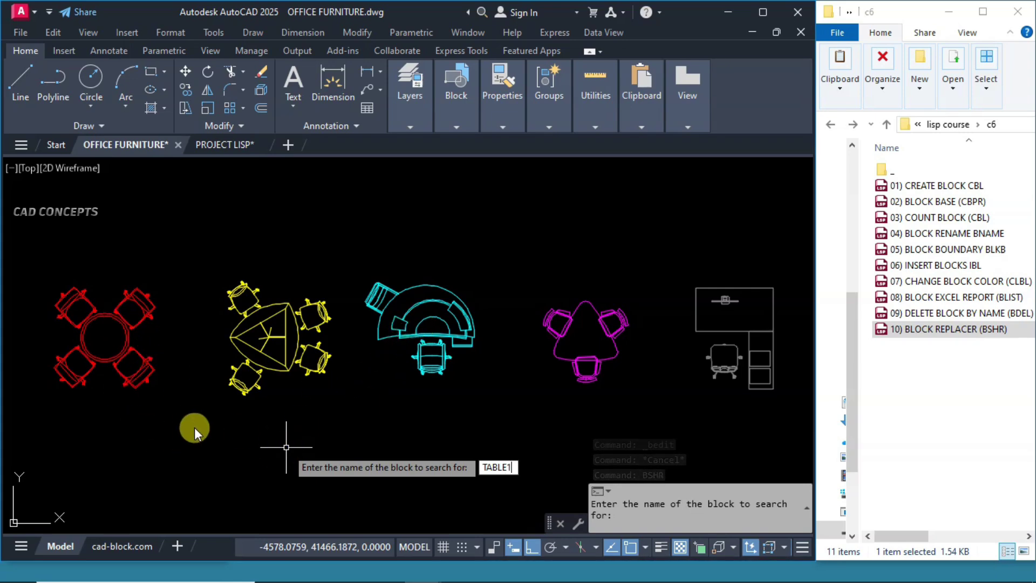
key("Return")
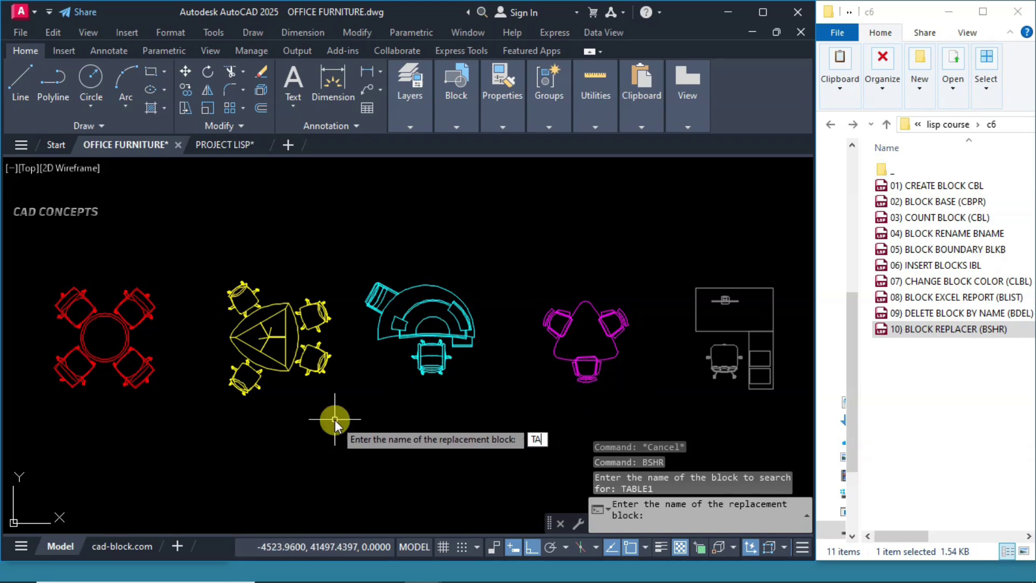
type("TABLE3")
key("Return")
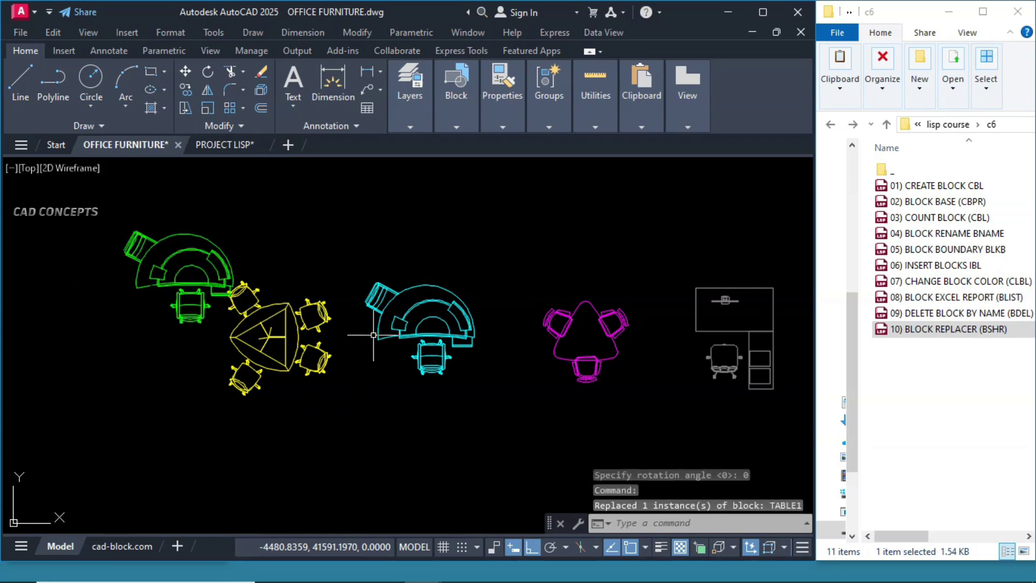
left_click(381, 319)
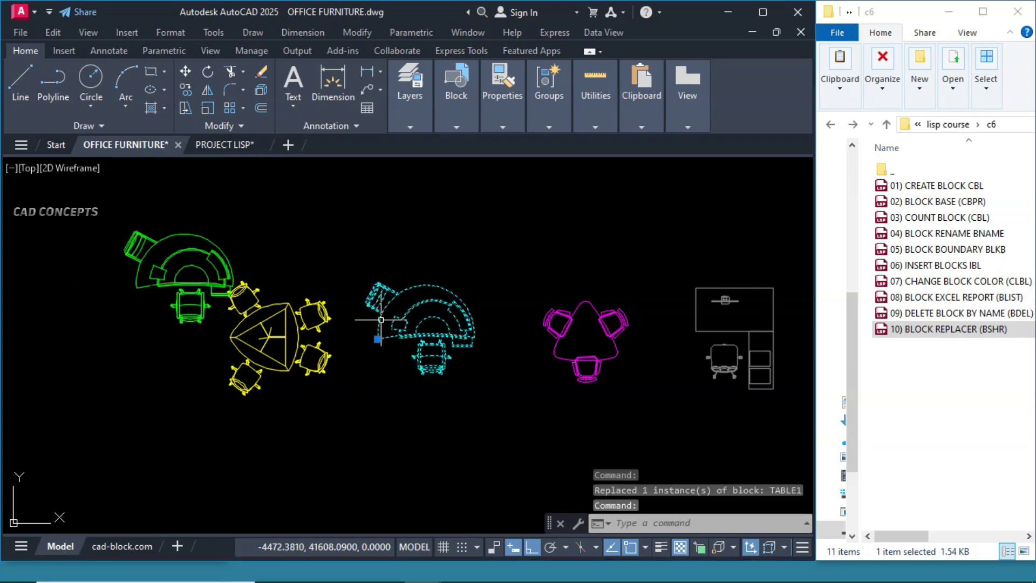
Move the green curved reception desk block down and left into line with the row of other furniture blocks.
left_click(182, 285)
type("m")
key("Return")
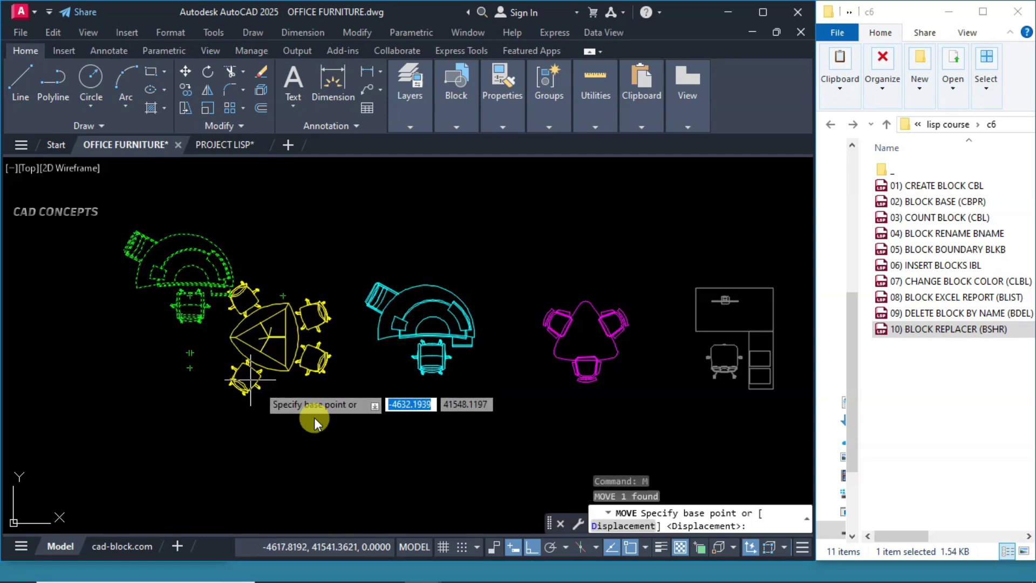
left_click(326, 426)
left_click(287, 472)
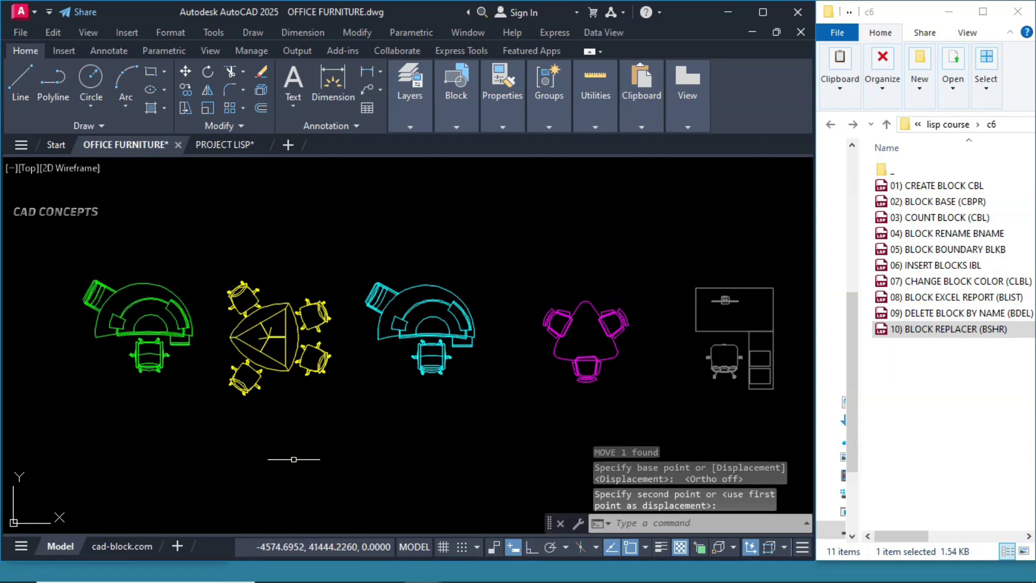
Look up the block names of the yellow triangular table and the grey desk without editing their definitions.
double_click(283, 343)
double_click(696, 330)
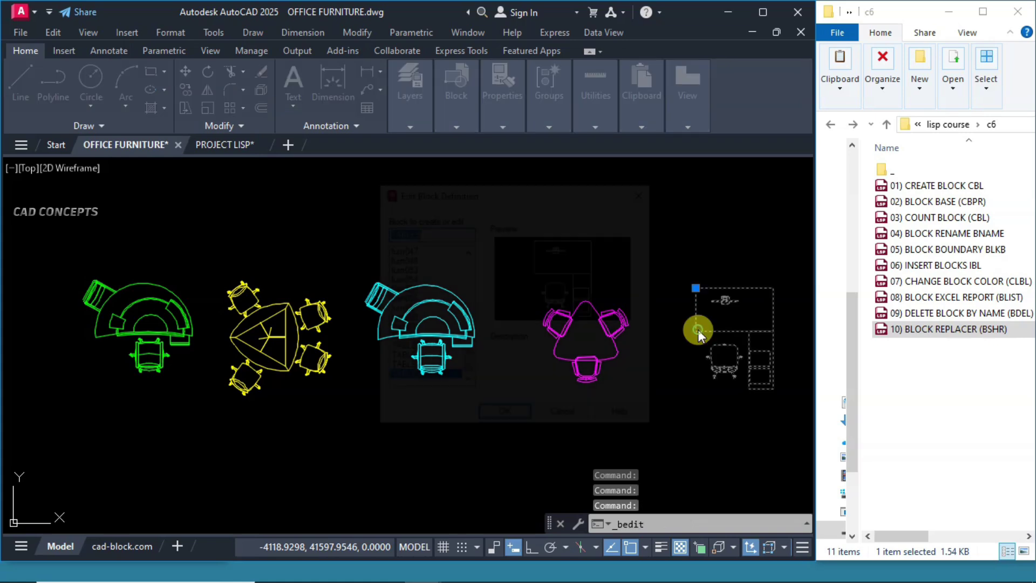
key("Escape")
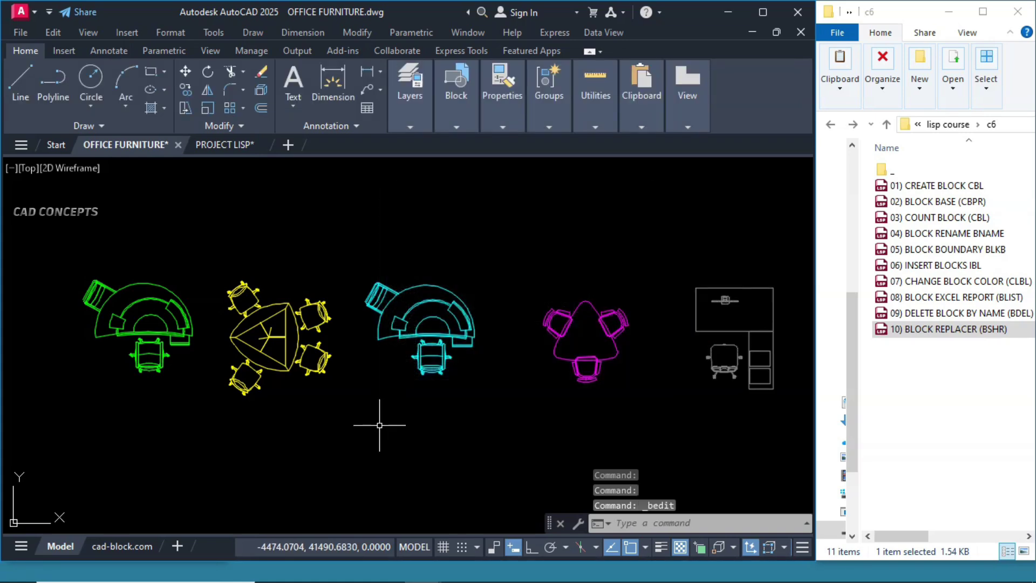
Replace the TABLE2 block with TABLE4 using the BSHR routine.
type("BSHR")
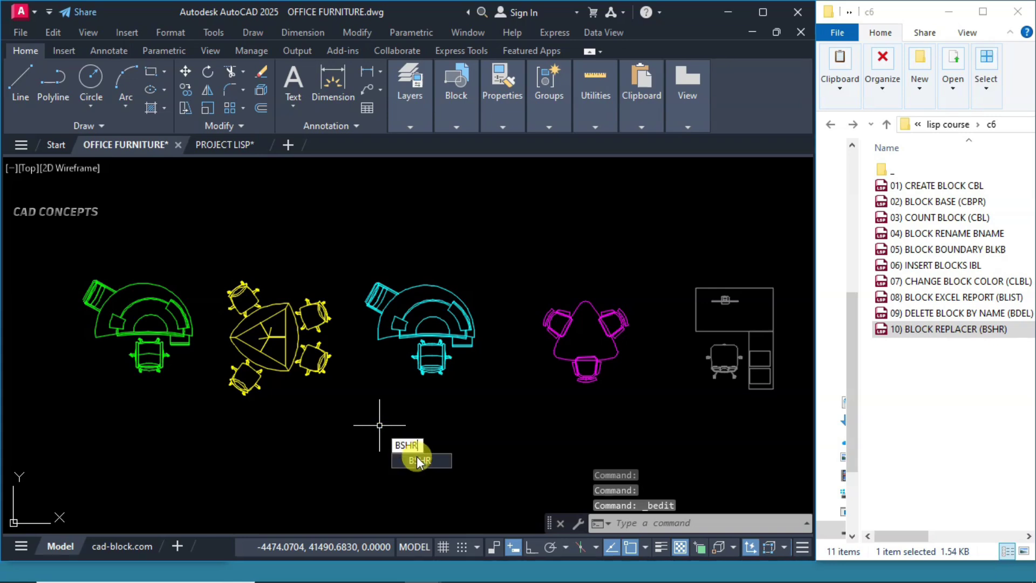
key("Return")
type("TAB")
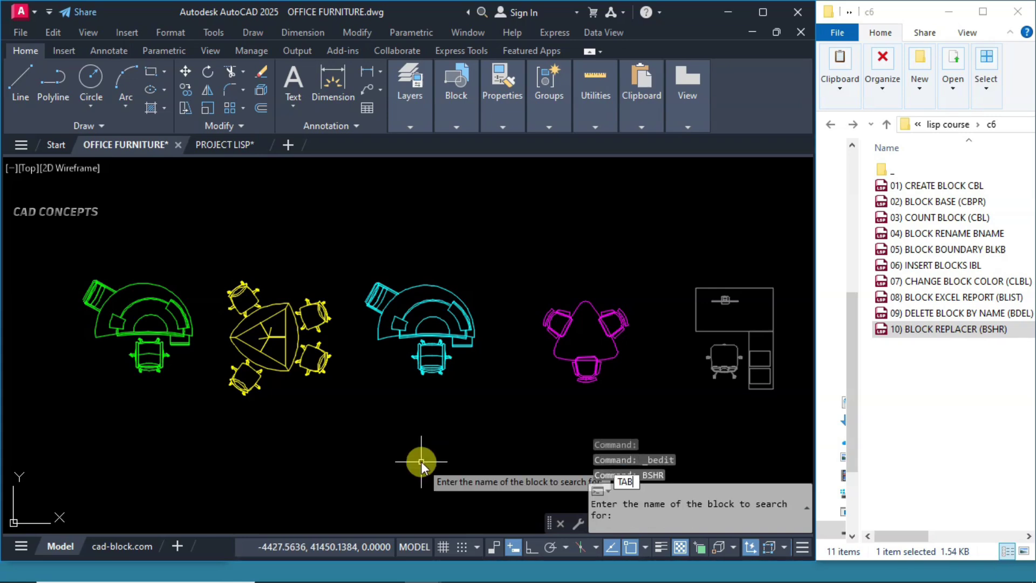
type("LE2")
key("Return")
type("TABLE4")
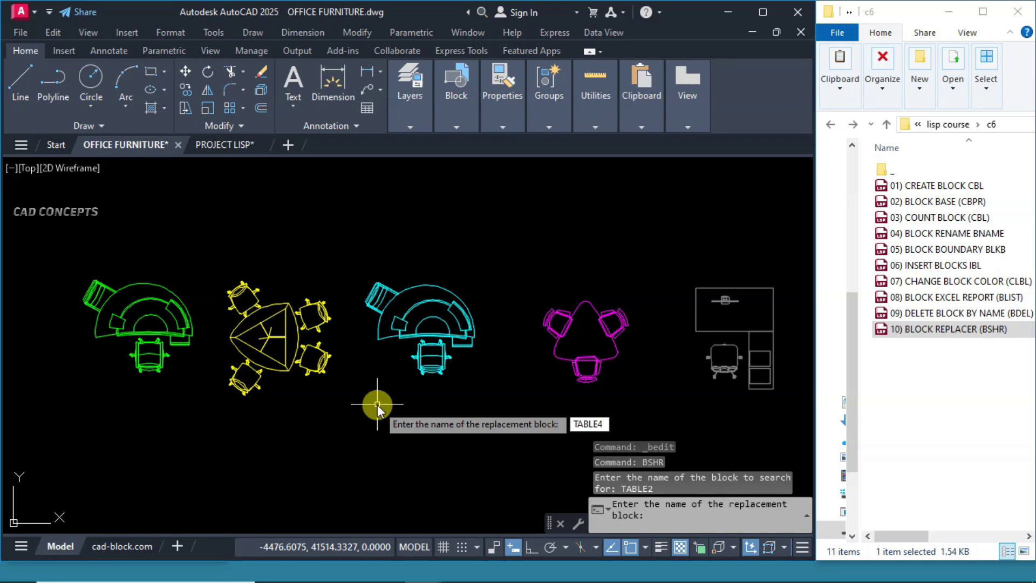
key("Return")
type("0")
key("Return")
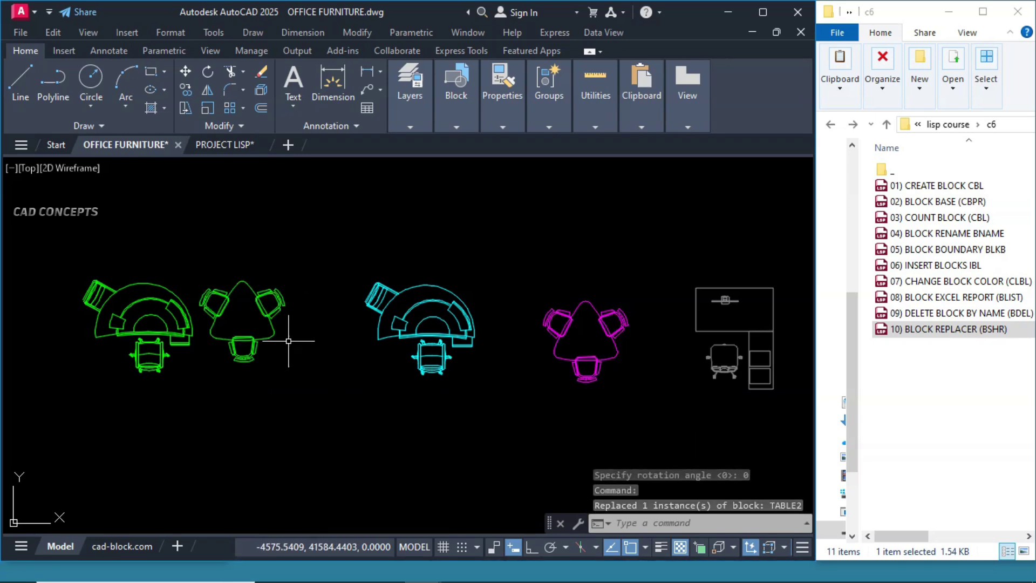
Check the grey desk's block name in its block definition and replace TABLE5 with TABLE3 using BSHR.
left_click(701, 335)
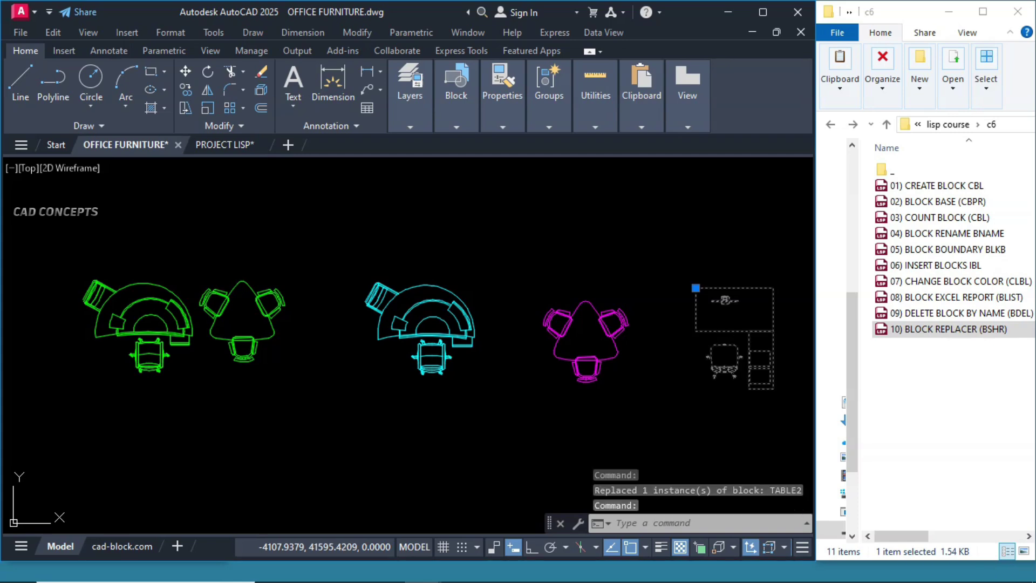
double_click(708, 332)
key("Escape")
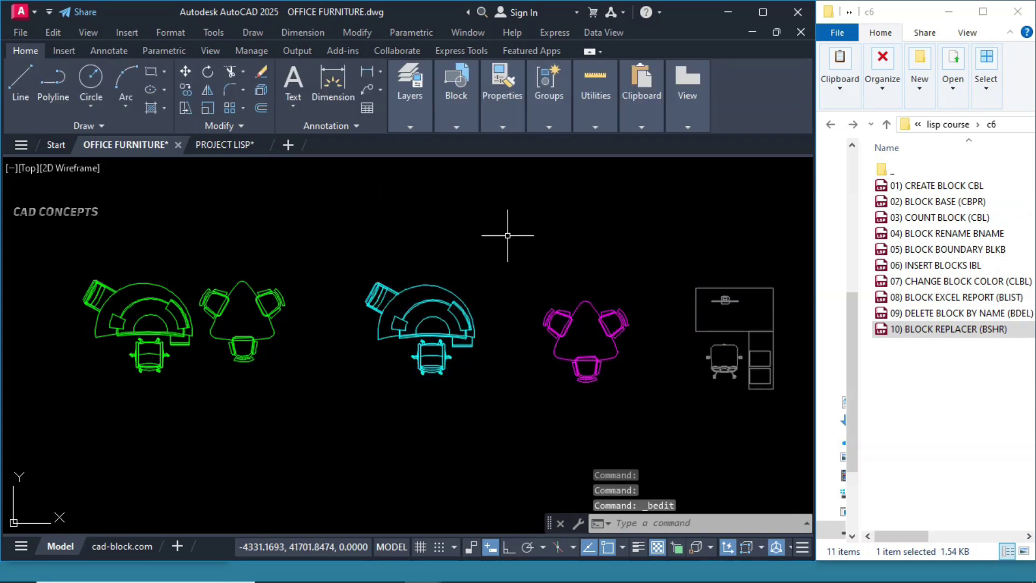
type("BSHR")
key("Return")
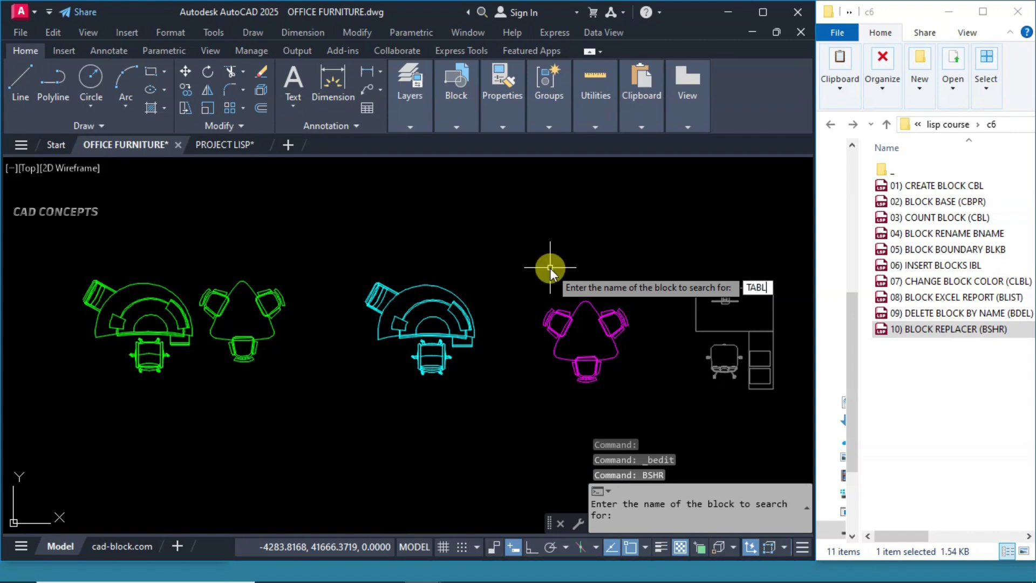
type("TABLES")
key("Return")
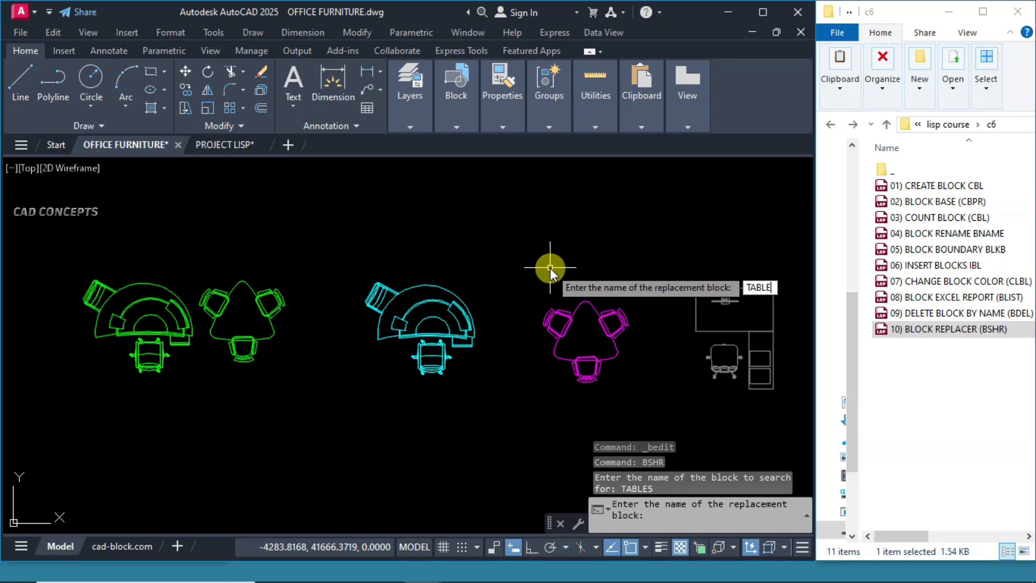
type("TABLE3")
key("Return")
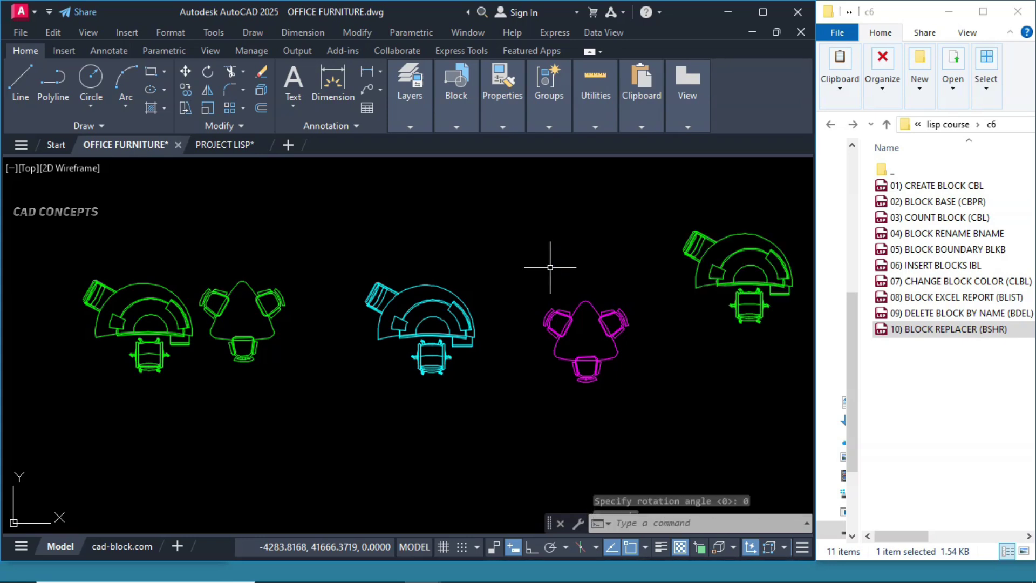
Select the two green curved reception desks to compare the replaced blocks, and clear the selection.
left_click(172, 316)
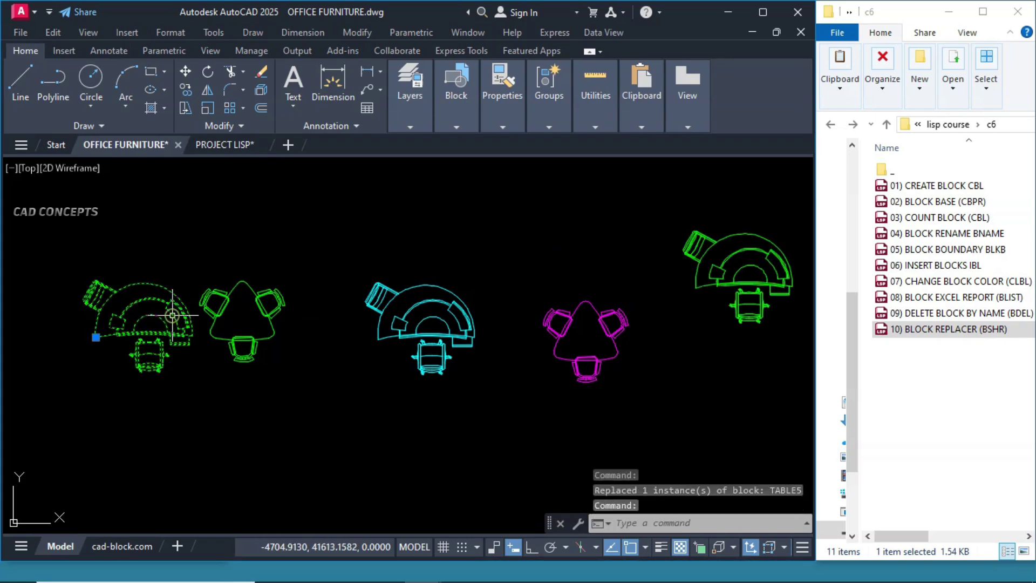
left_click(700, 246)
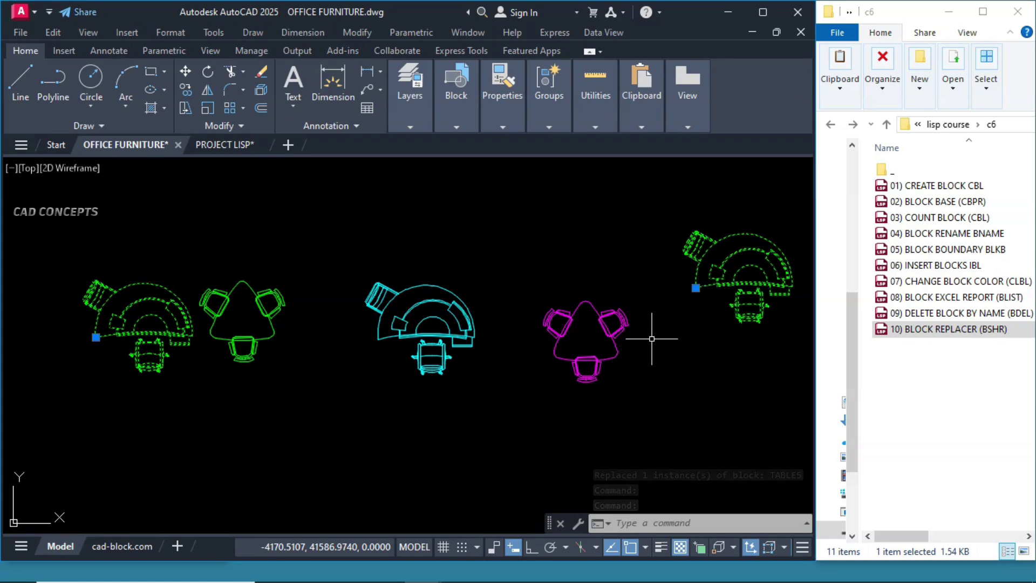
key("Escape")
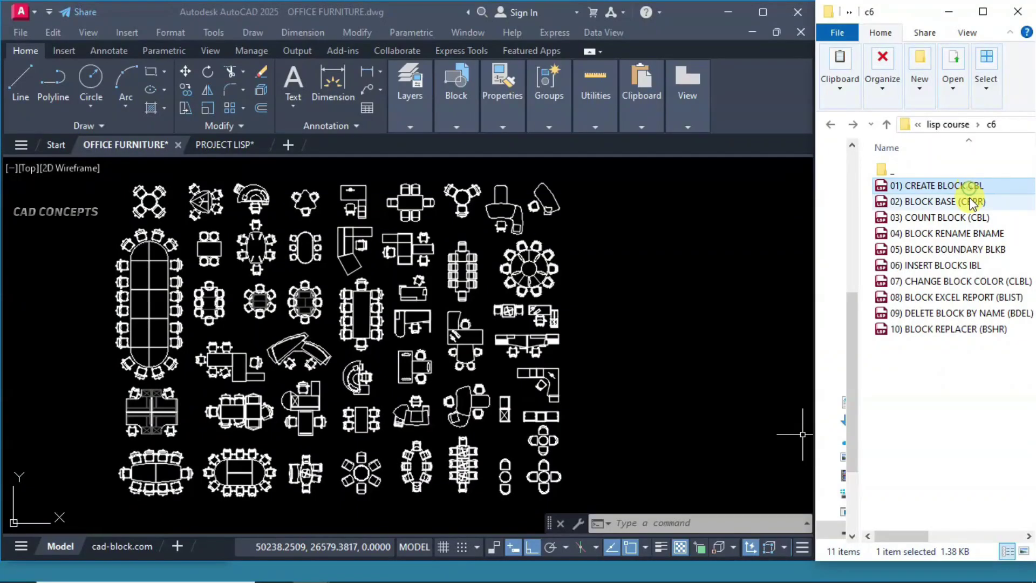
Review the LISP files in the c6 folder one by one, from 02) BLOCK BASE (CBPR) to 10) BLOCK REPLACER (BSHR).
left_click(971, 202)
left_click(972, 217)
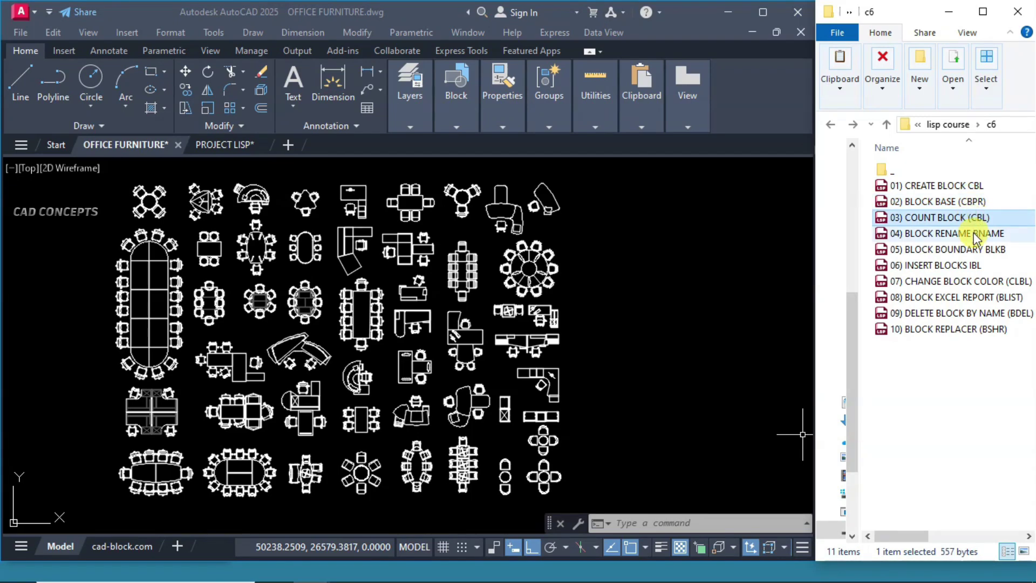
left_click(972, 234)
left_click(972, 250)
left_click(975, 266)
left_click(973, 281)
left_click(970, 297)
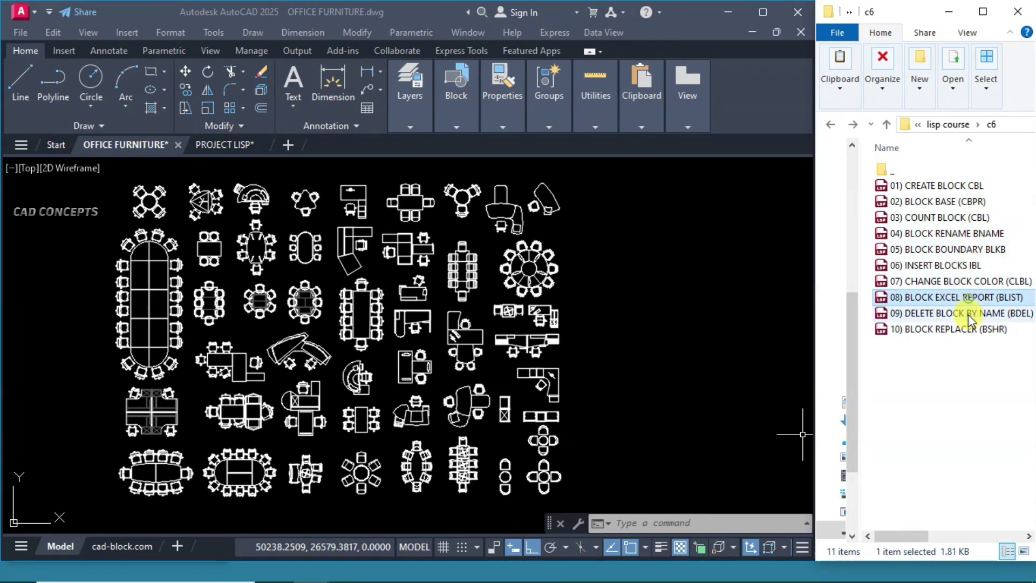
left_click(969, 313)
left_click(967, 330)
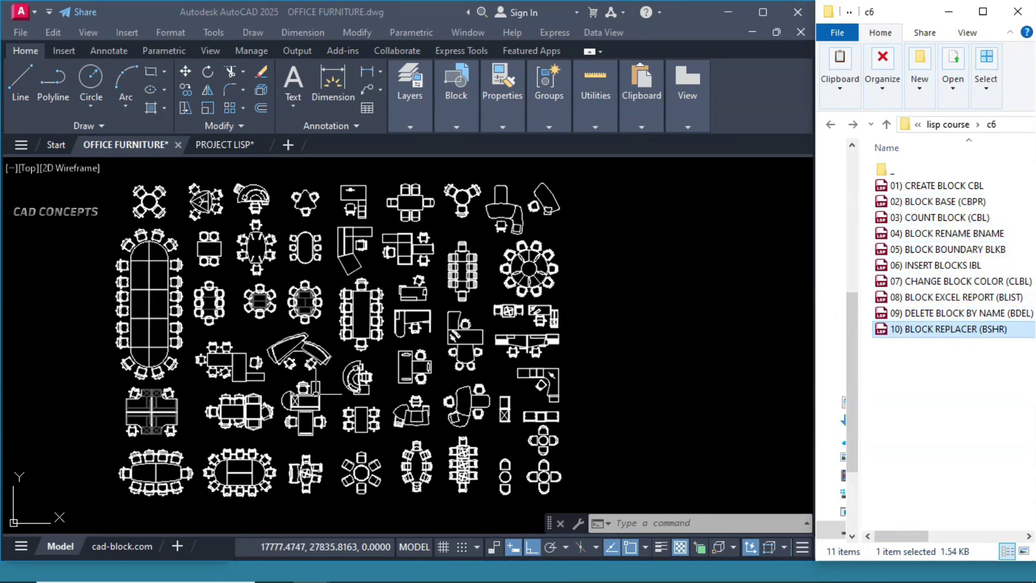
View the PROJECT LISP floor plan and return to the OFFICE FURNITURE drawing's full set of furniture blocks.
left_click(211, 146)
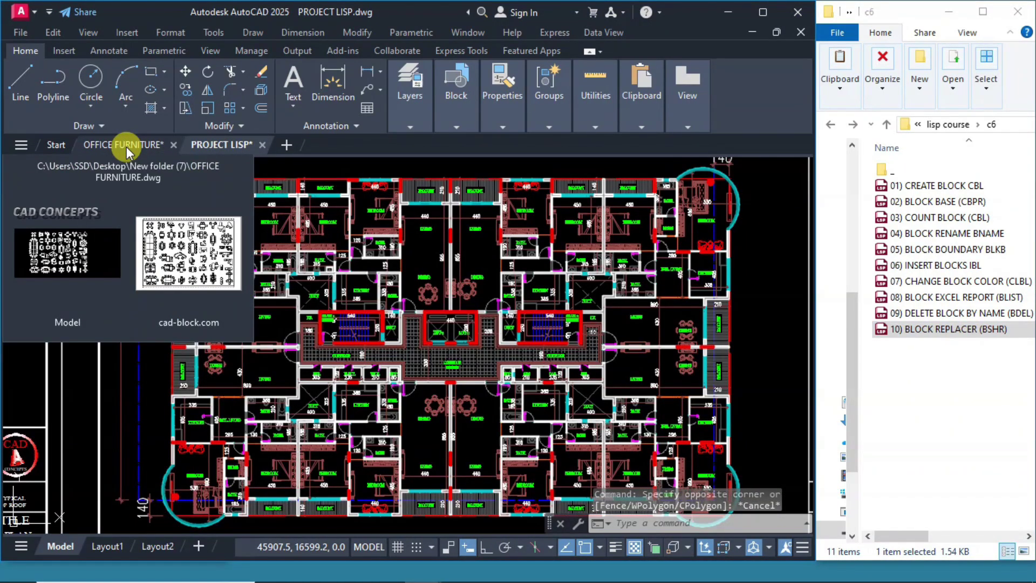
left_click(126, 147)
middle_click_drag(489, 354, 509, 353)
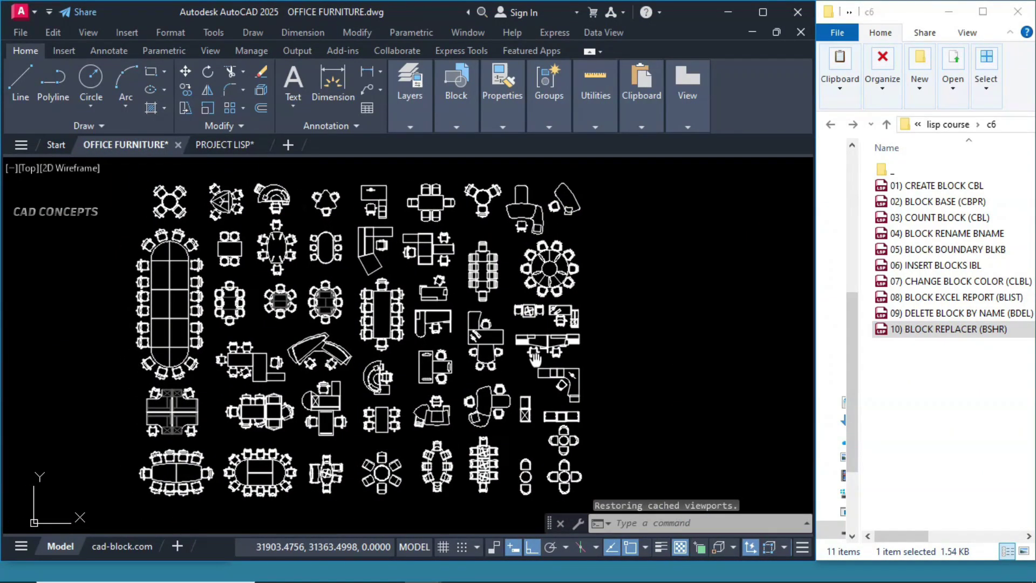